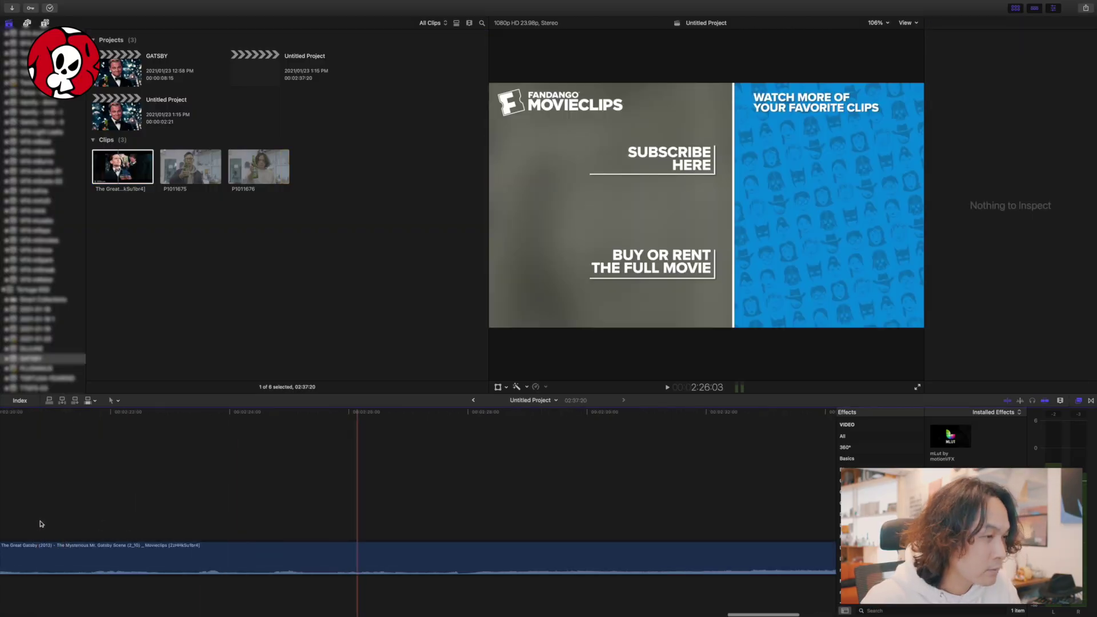
- Fit the Great Gatsby clip to the timeline, select it and play the scene
key(shift+z)
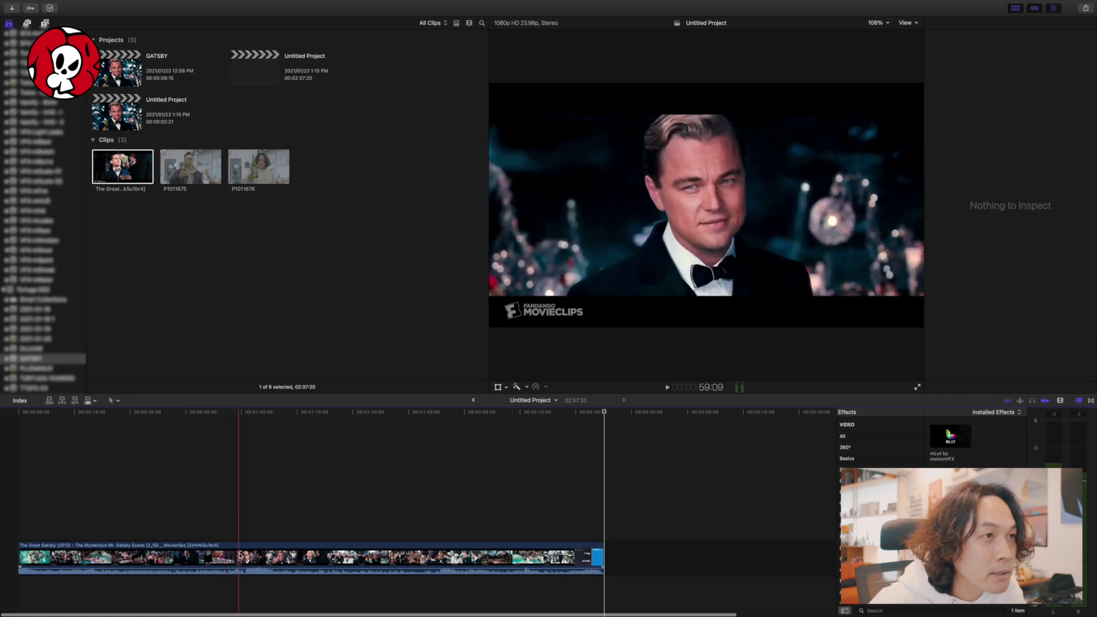
click(232, 555)
key(space)
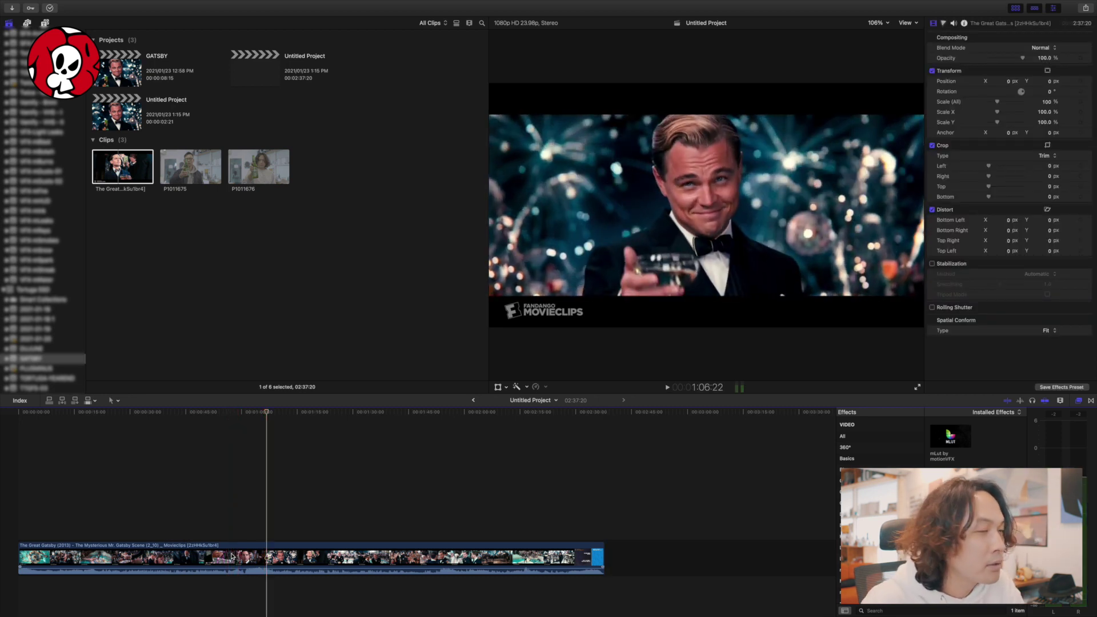
- Trim the Gatsby clip to the toast moment by cutting away everything before and after the playhead
key(j)
click(263, 551)
key(alt+bracketleft)
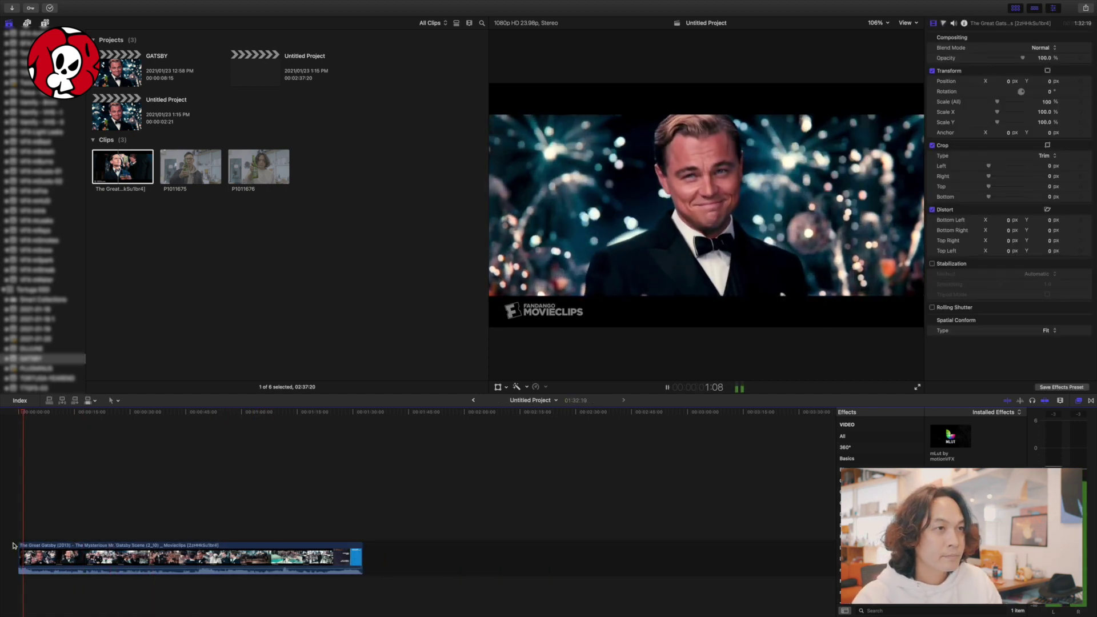
key(space)
key(Right)
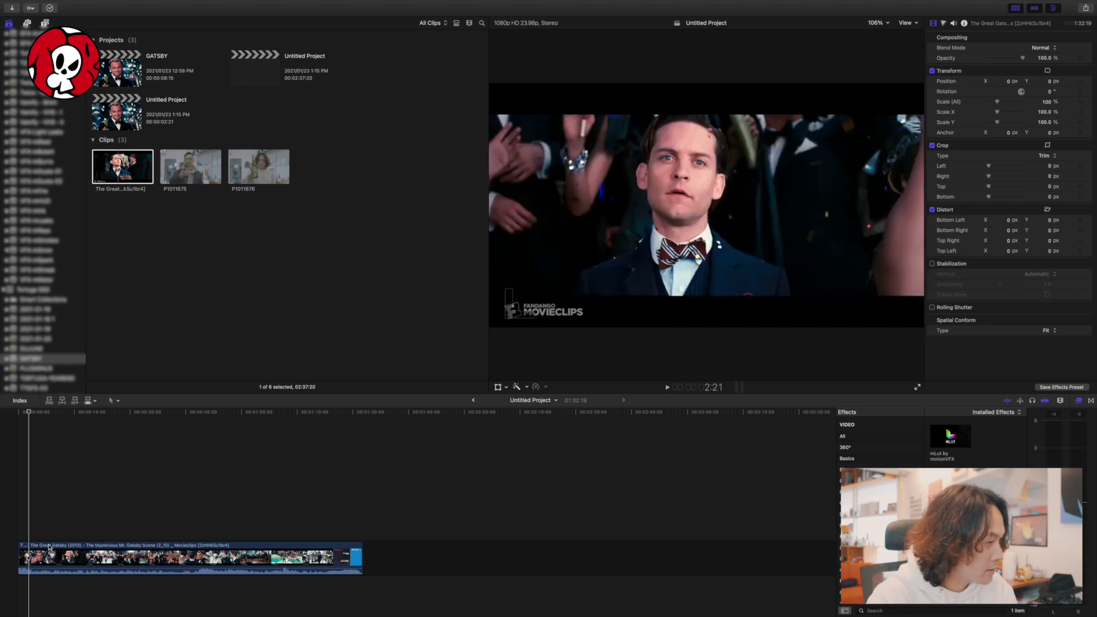
key(alt+bracketright)
- Fit the 2:21 toast clip to the timeline, detach its audio and play it from the start
click(18, 543)
key(shift+z)
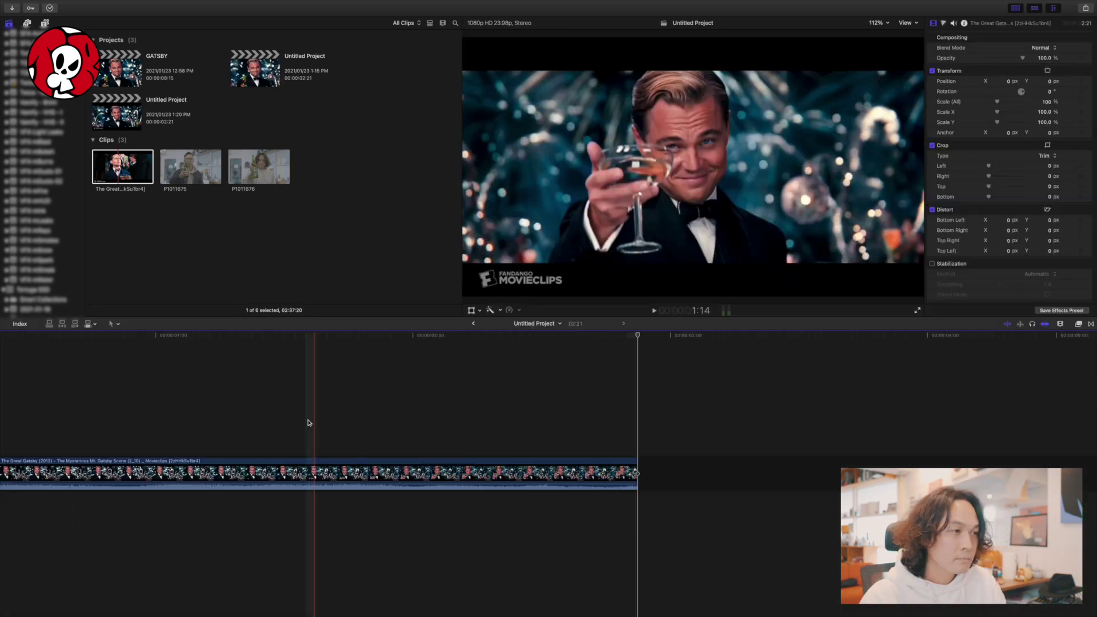
key(ctrl+shift+s)
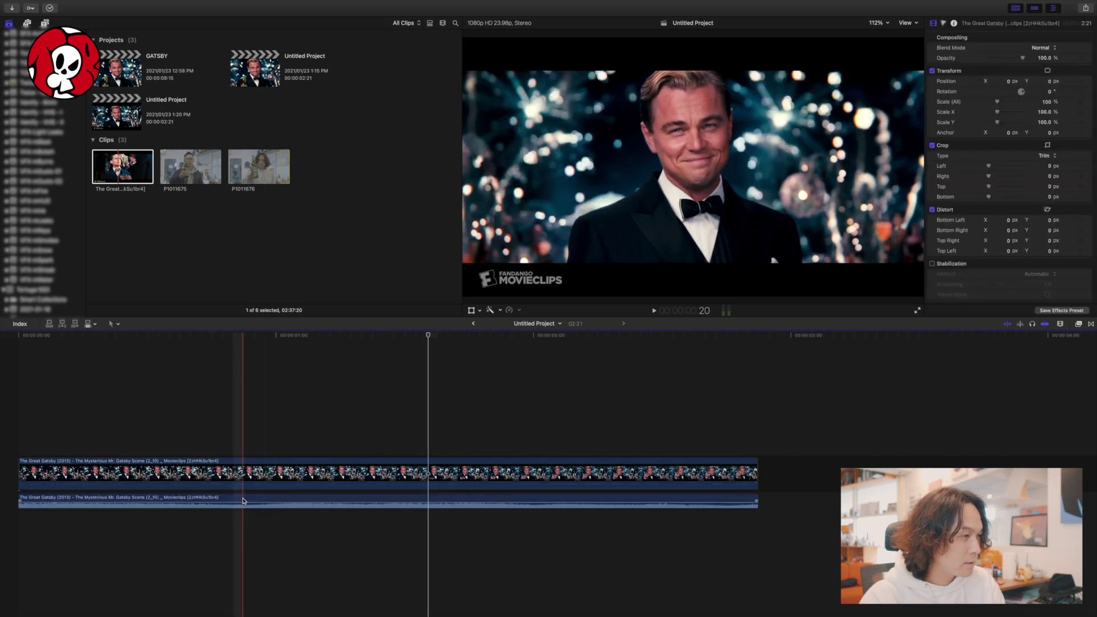
key(Home)
key(space)
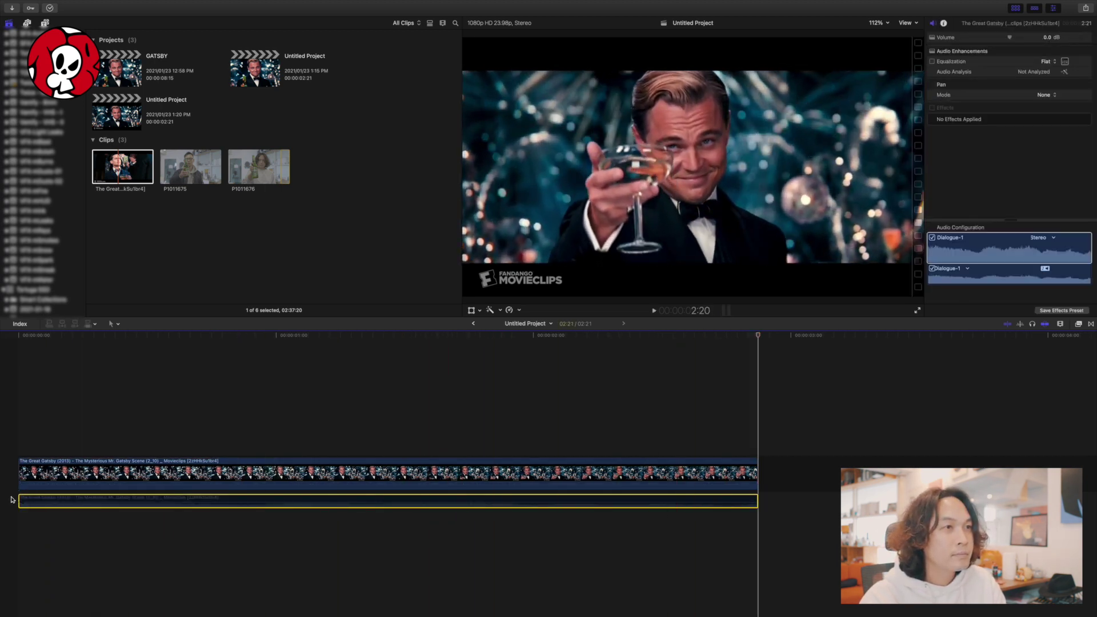
- Scale the Gatsby video clip to 135% in the Inspector, then load P1011676 in the viewer
click(21, 426)
click(32, 473)
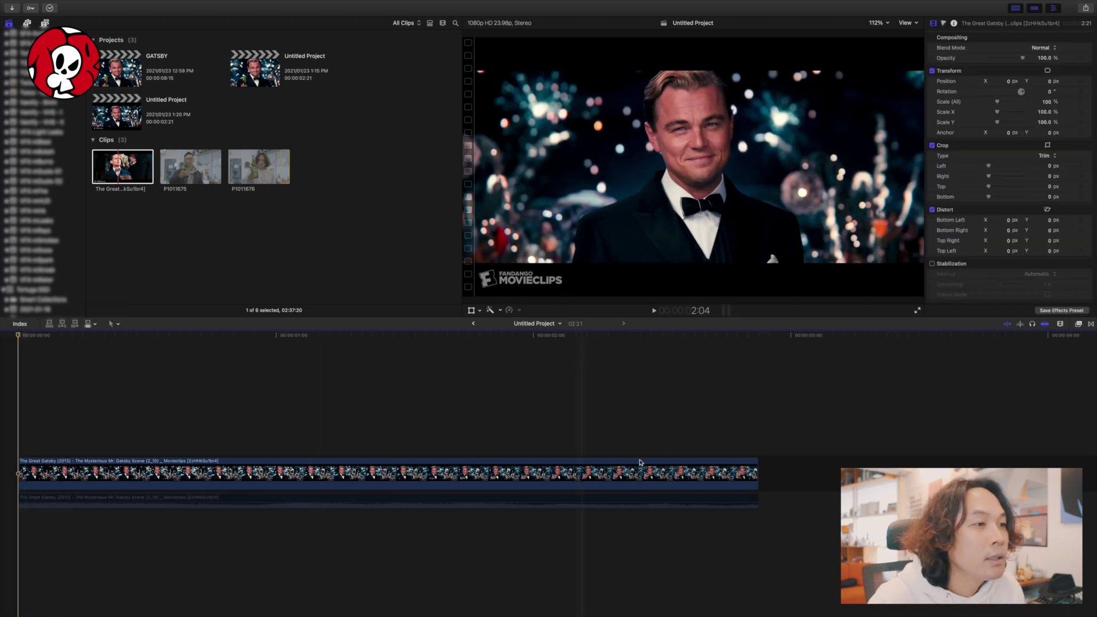
drag(1048, 102, 1062, 102)
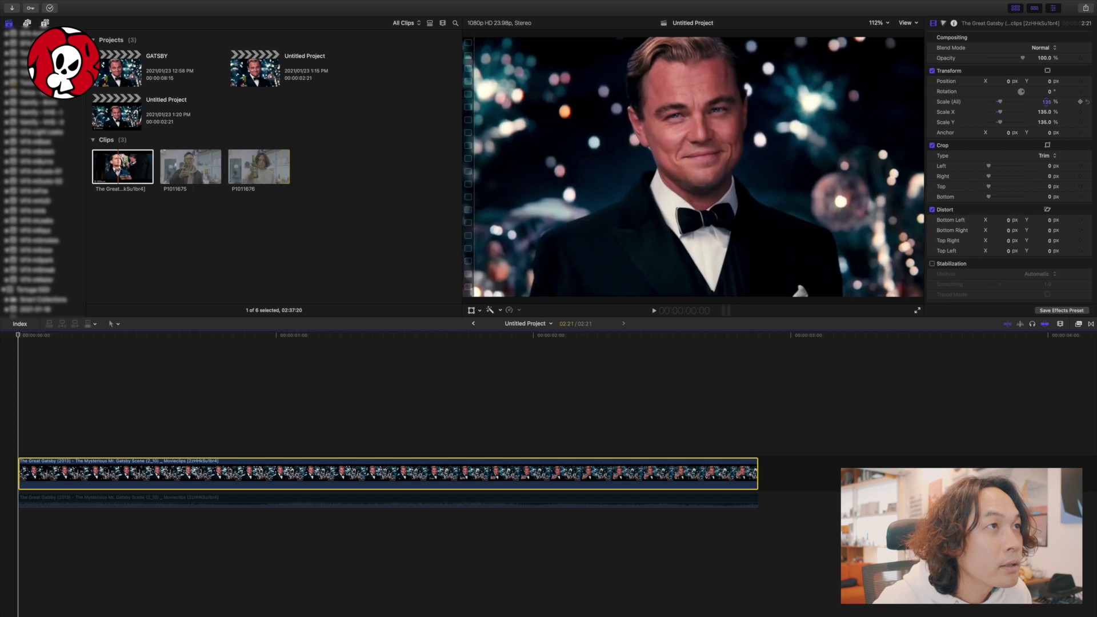
key(End)
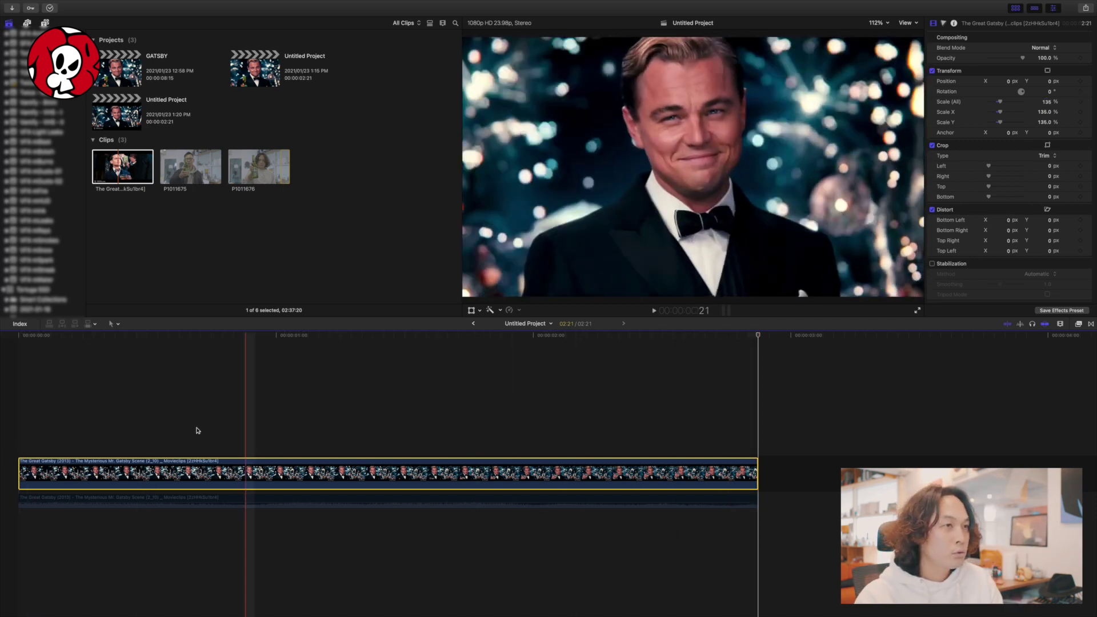
click(6, 423)
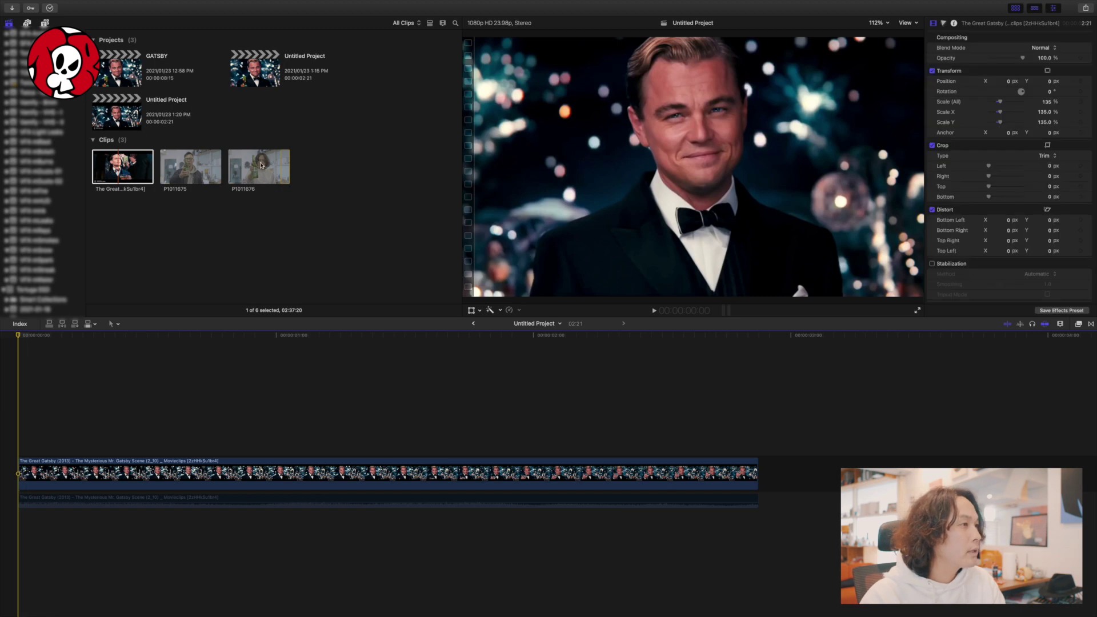
click(261, 165)
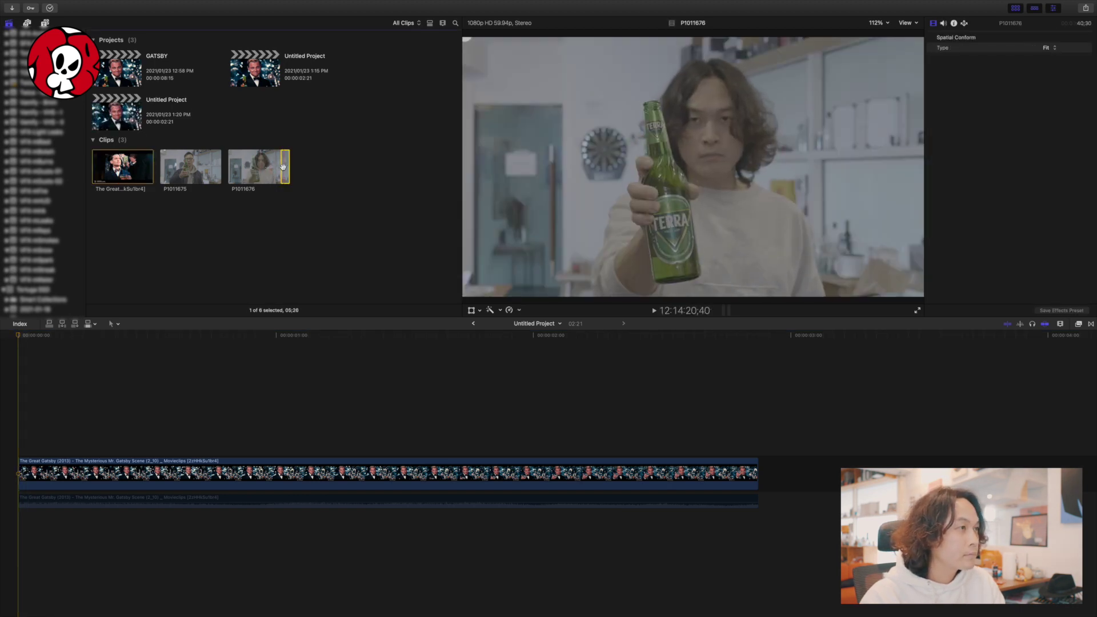
- Connect P1011676 above the Gatsby shot, blade it and delete the unwanted right piece
key(q)
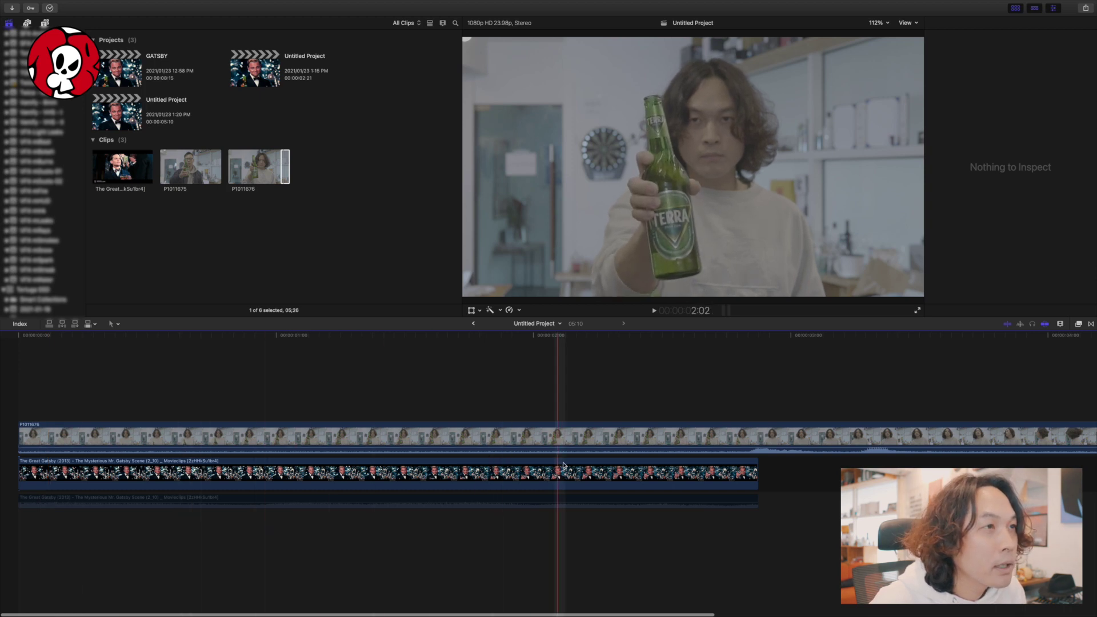
click(630, 437)
key(super+b)
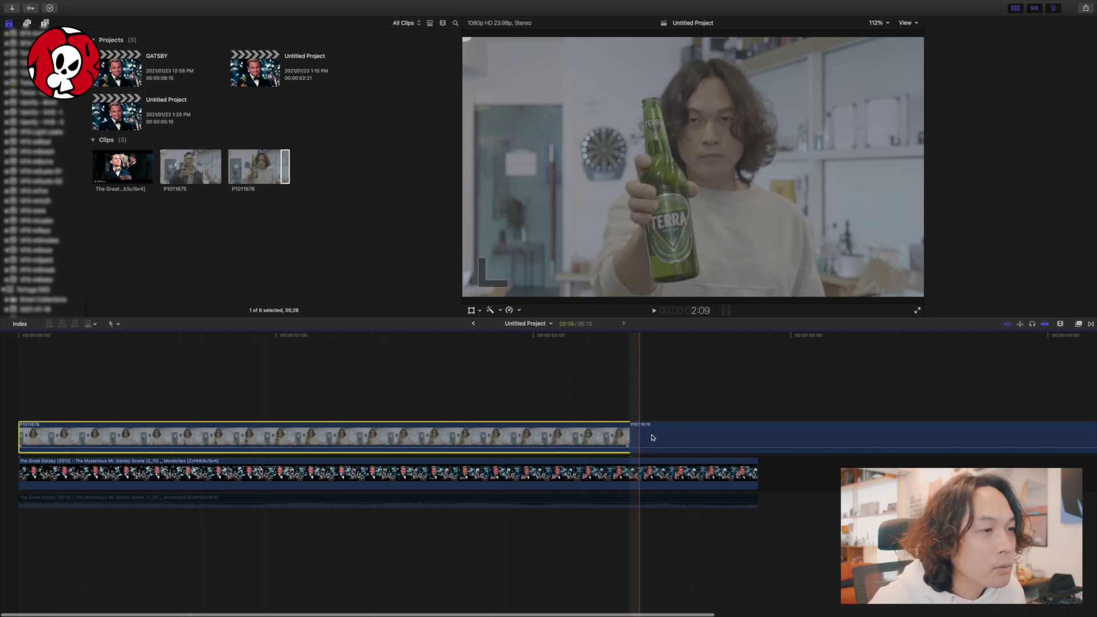
click(640, 436)
key(Delete)
- Detach and delete the bottle clip's audio, then slide it right to start partway into the Gatsby shot
click(332, 437)
key(ctrl+shift+s)
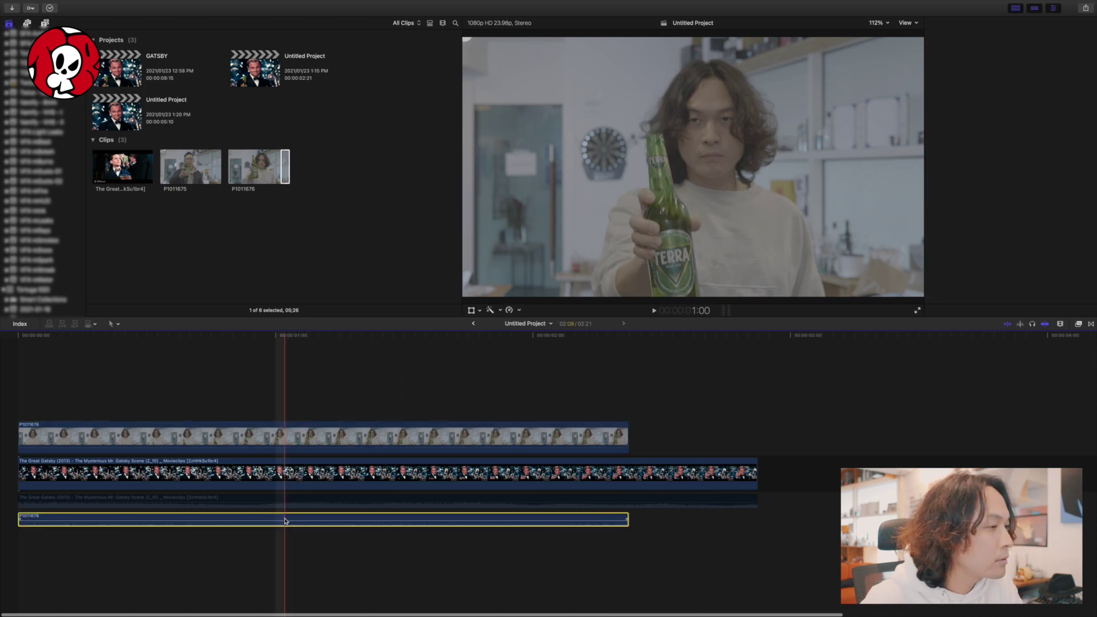
key(Delete)
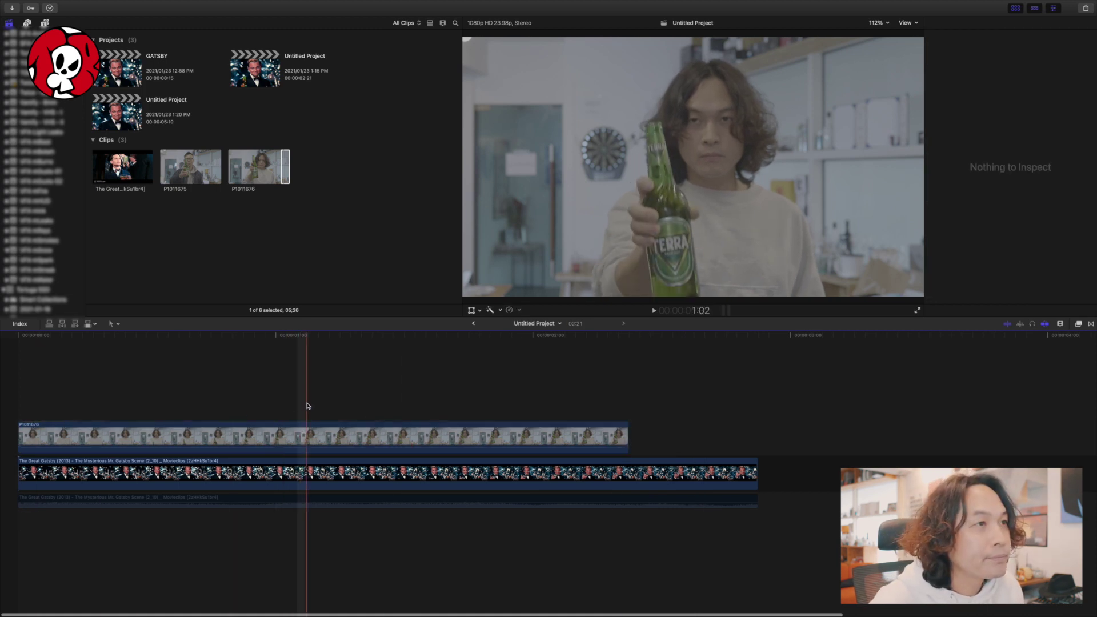
click(404, 437)
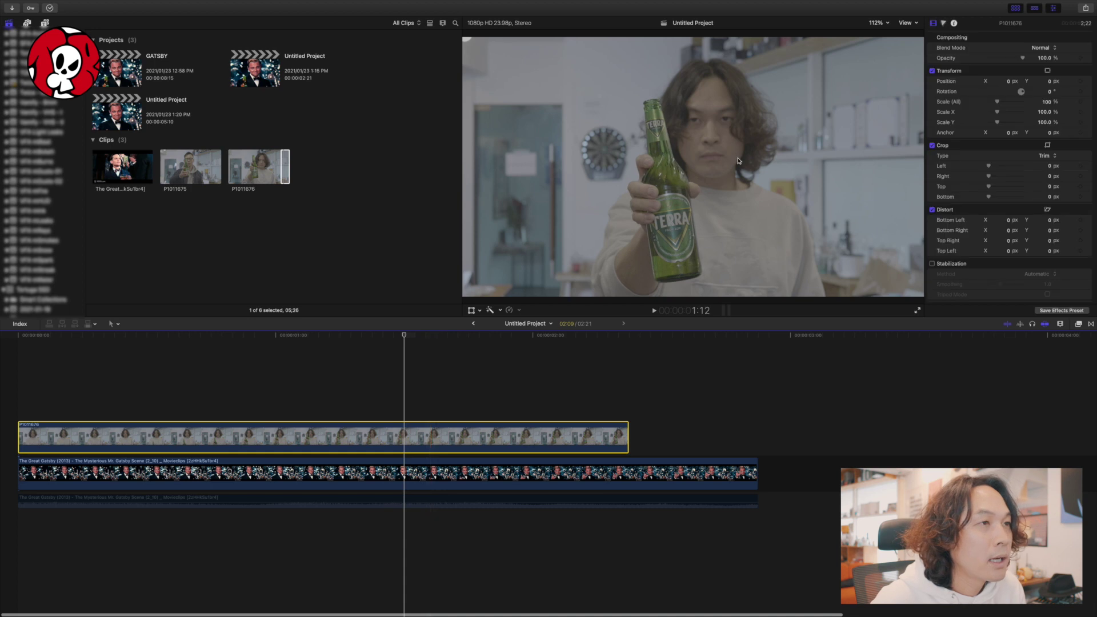
drag(411, 437, 765, 437)
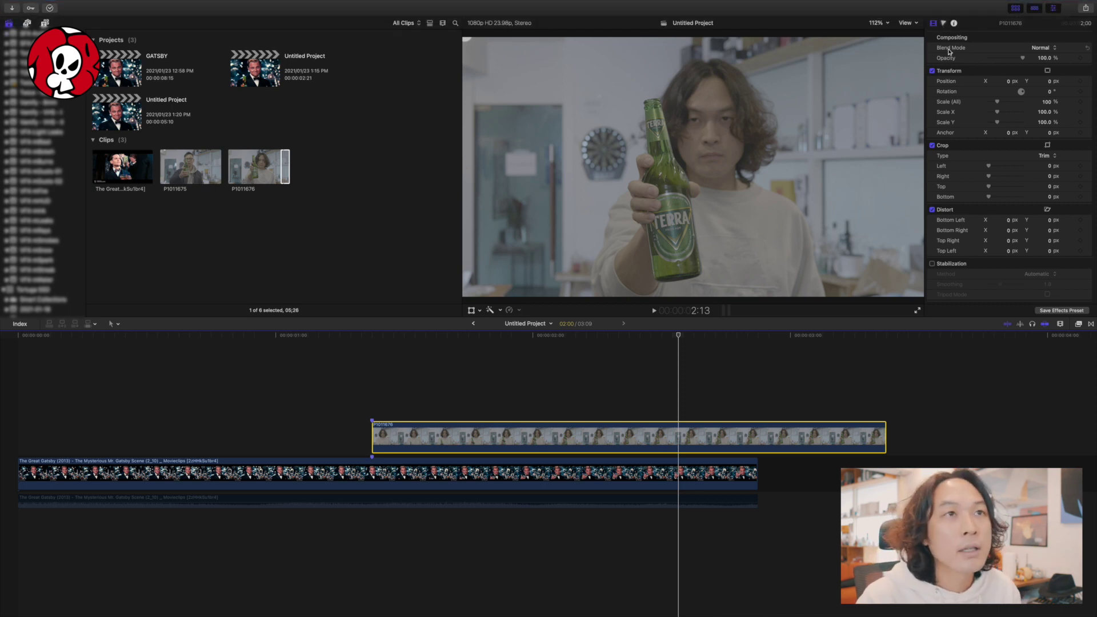
click(1078, 323)
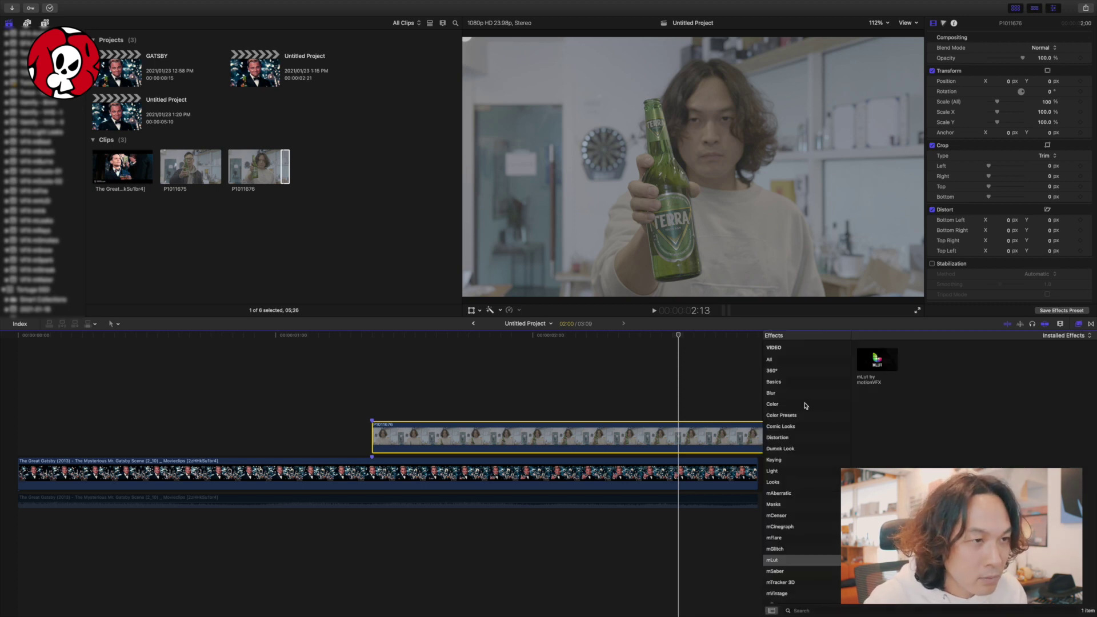
- Add a Color Board to the bottle clip, darkening Shadows and brightening Highlights in Exposure
click(877, 360)
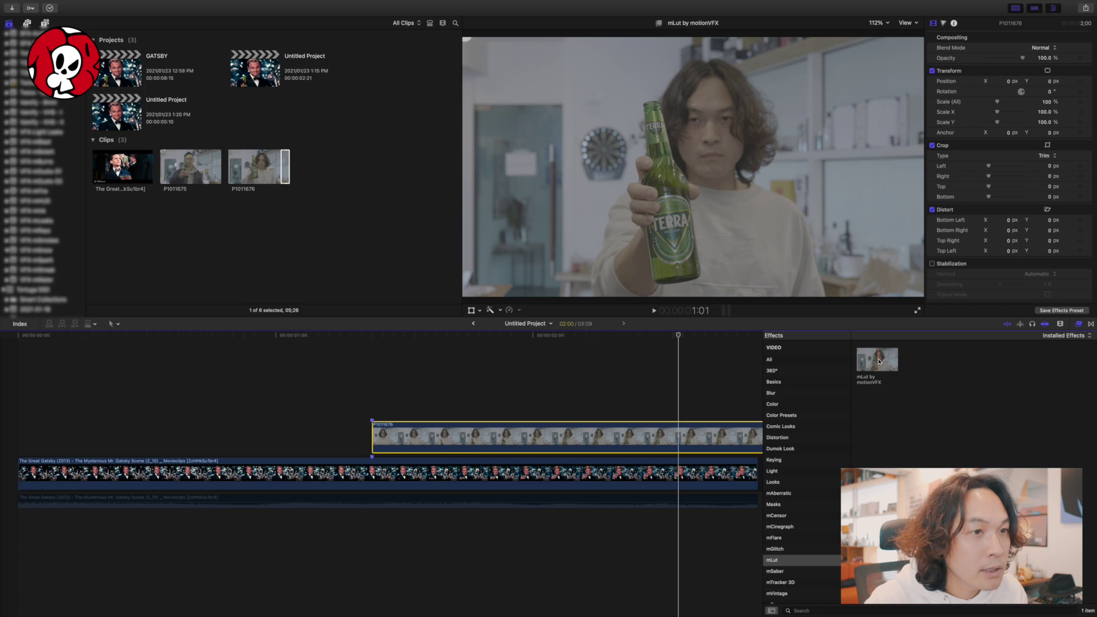
key(super+6)
click(1038, 51)
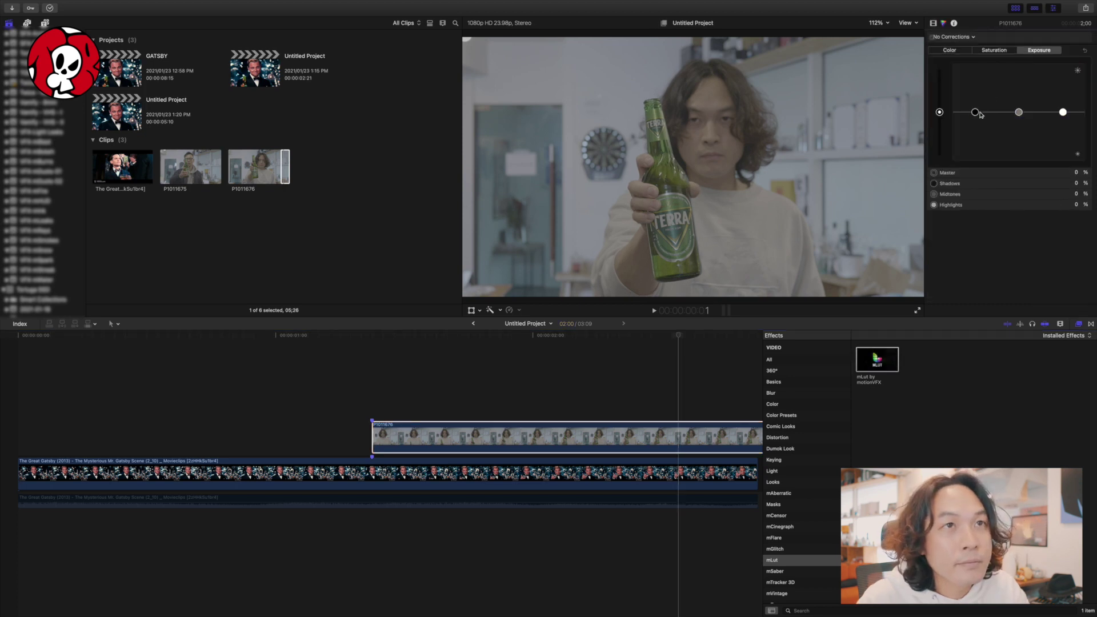
drag(974, 113, 974, 131)
mouse_move(1063, 112)
mouse_down()
mouse_move(1063, 85)
mouse_move(1078, 68)
mouse_up()
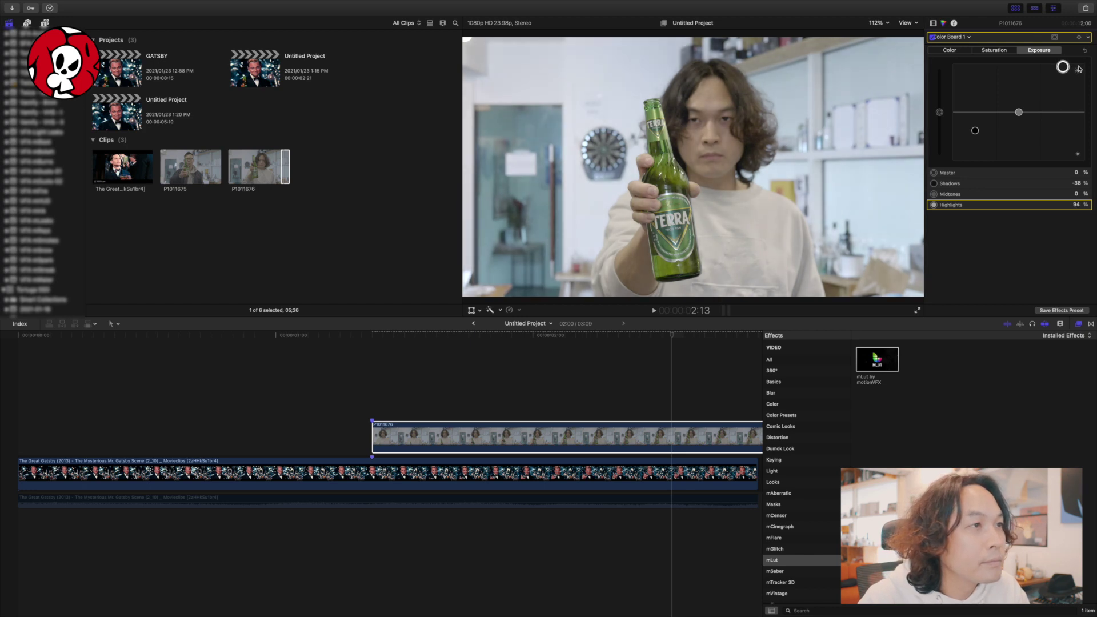
drag(975, 130, 976, 133)
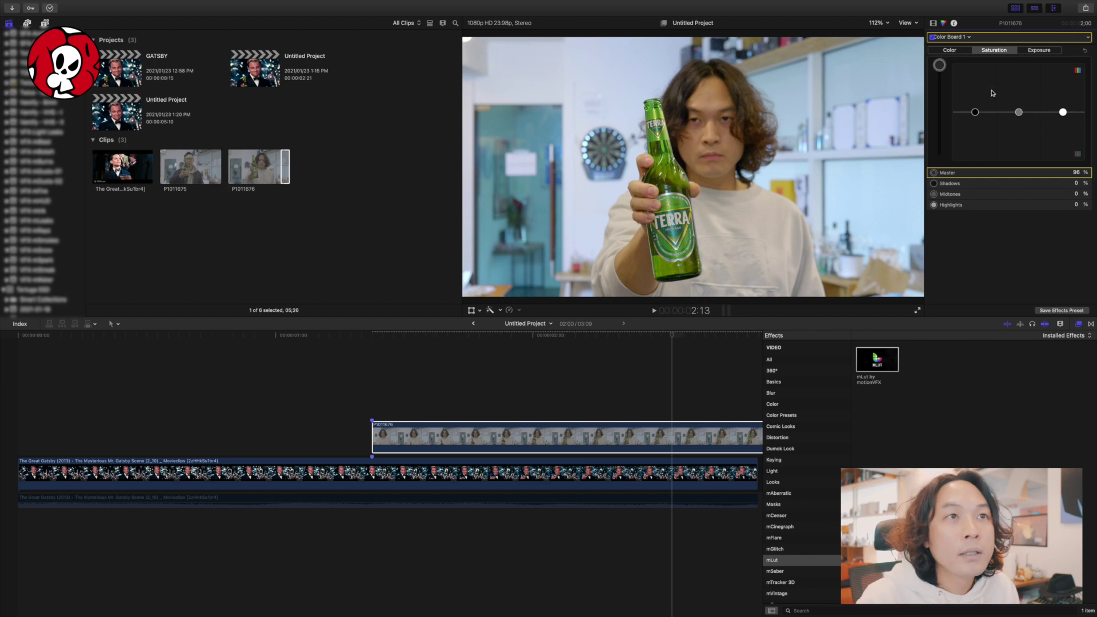
key(ctrl+shift+Tab)
click(672, 438)
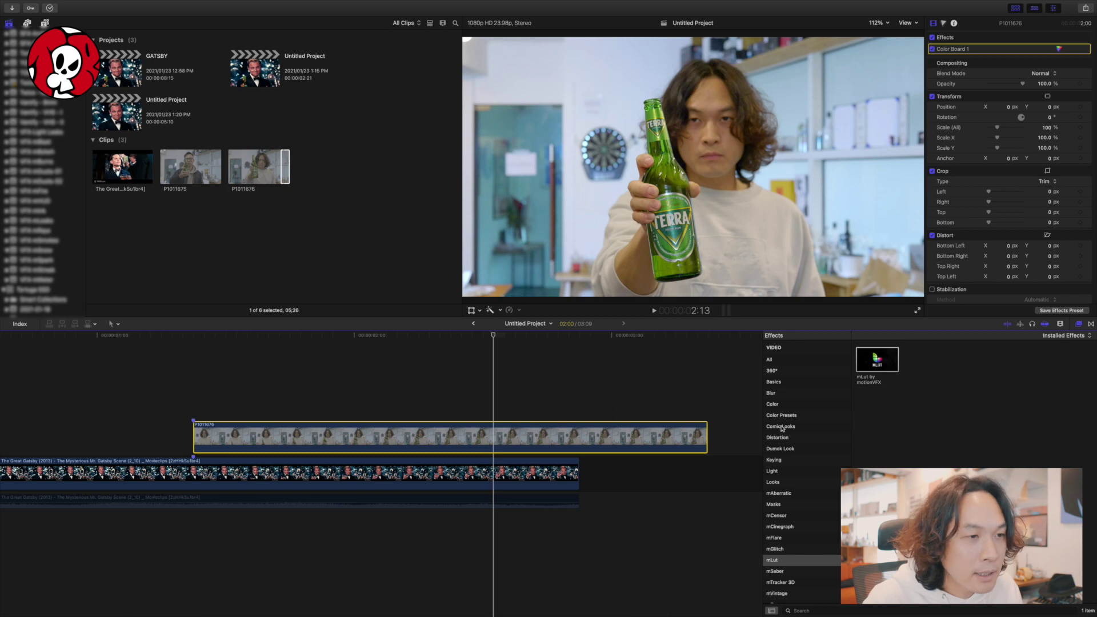
- Apply Draw Mask from the Masks effects to the bottle clip and scale it to 162%
click(774, 459)
scroll(779, 463, down, 1)
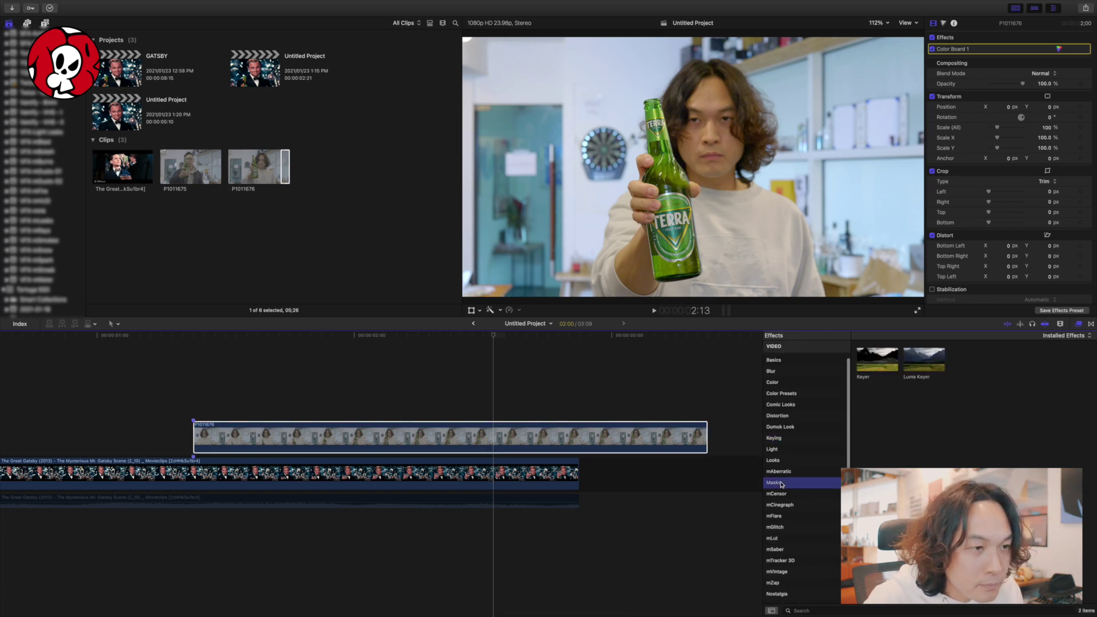
click(773, 482)
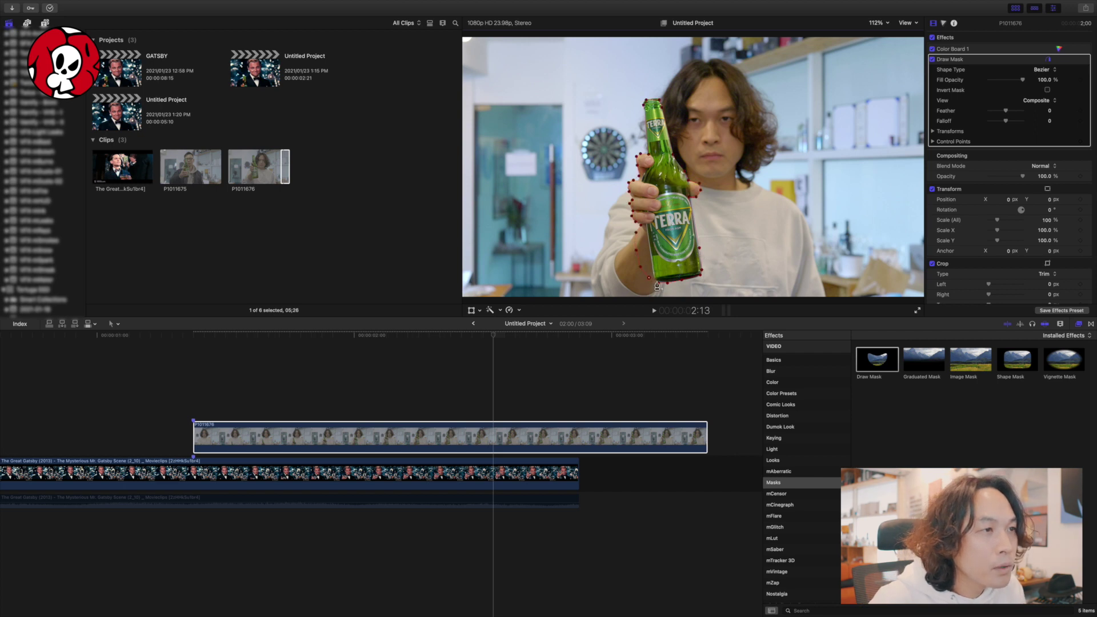
click(488, 438)
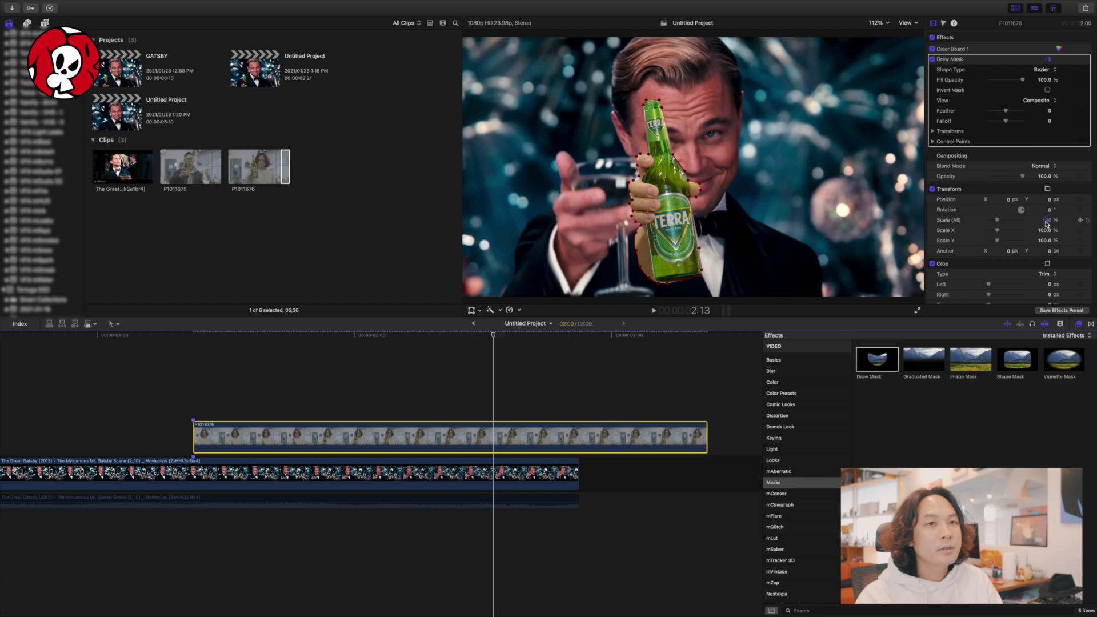
drag(1046, 224, 1063, 224)
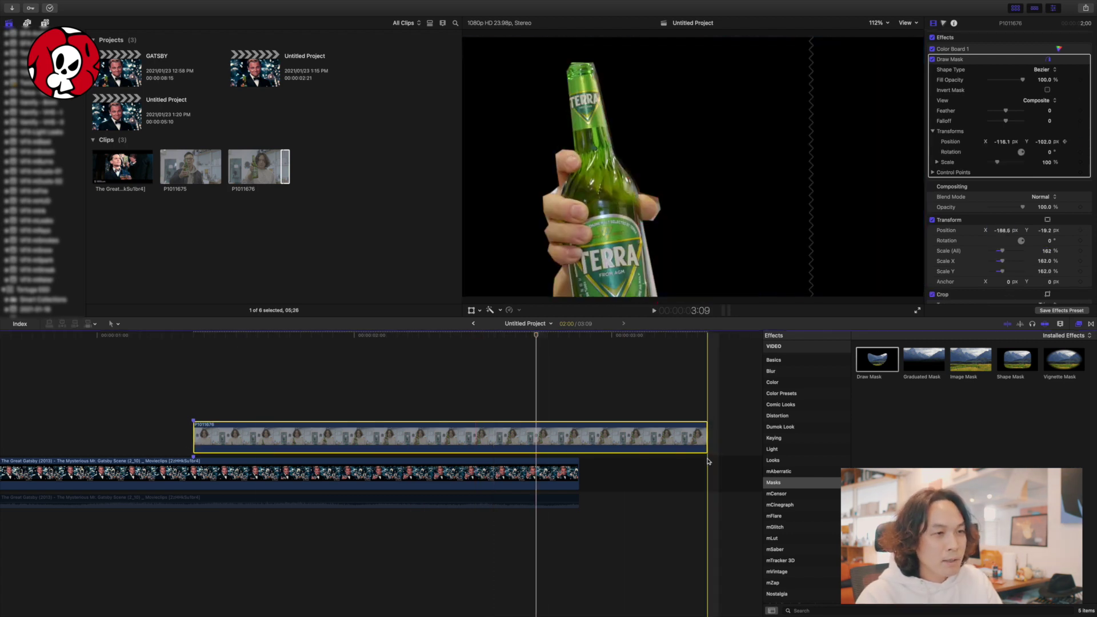
- Shorten the bottle clip's end, review the composite playback, and select the clip to check its mask
drag(707, 449, 578, 445)
key(space)
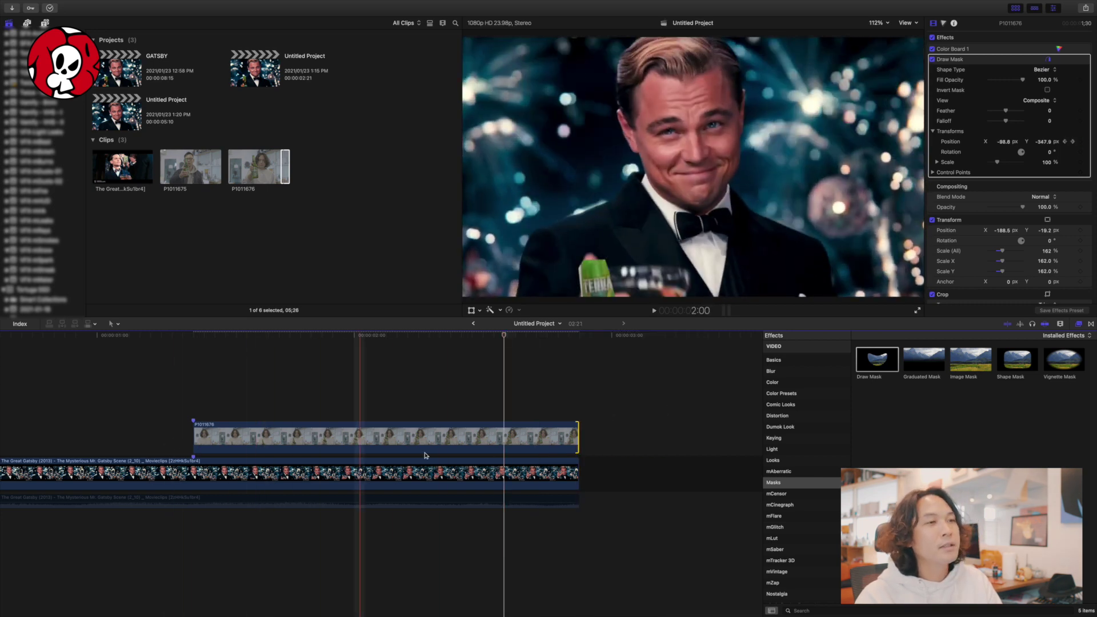
scroll(508, 437, right, 1)
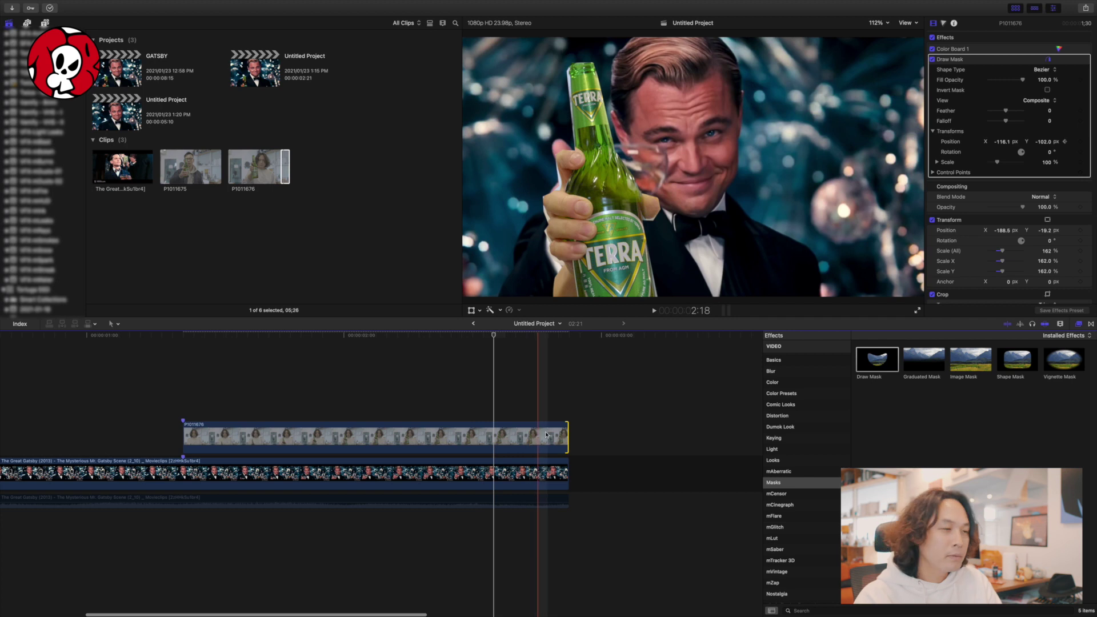
key(space)
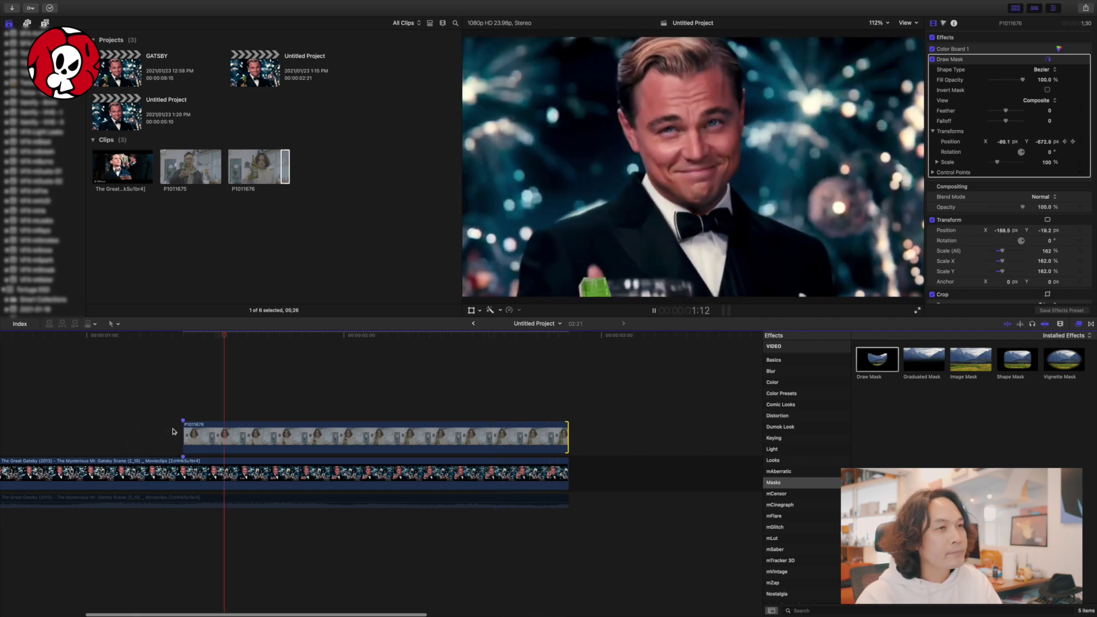
key(space)
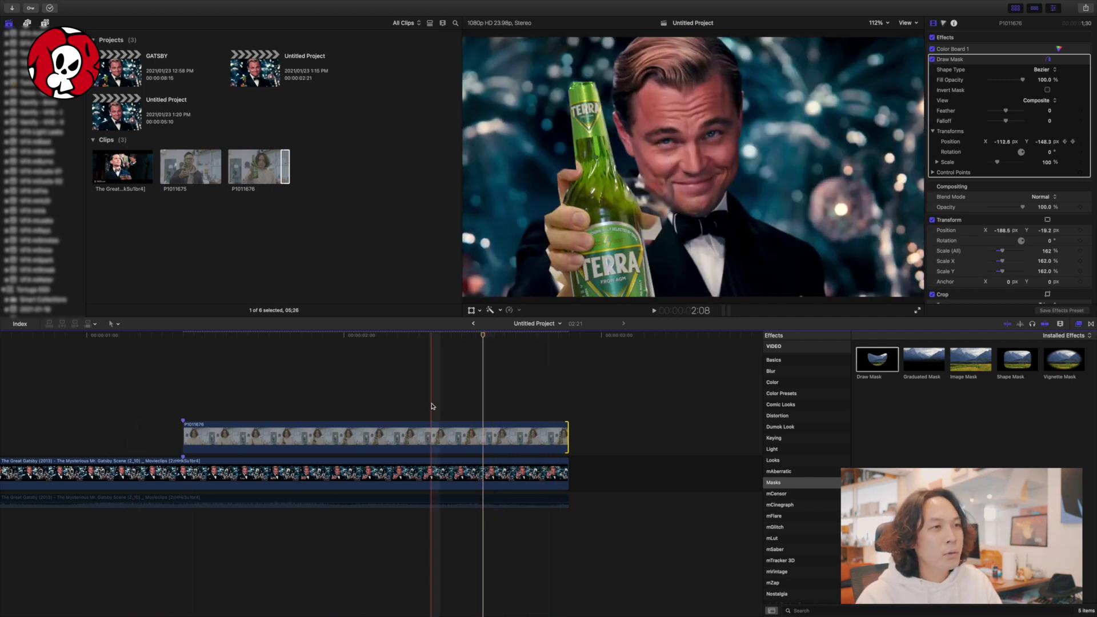
key(space)
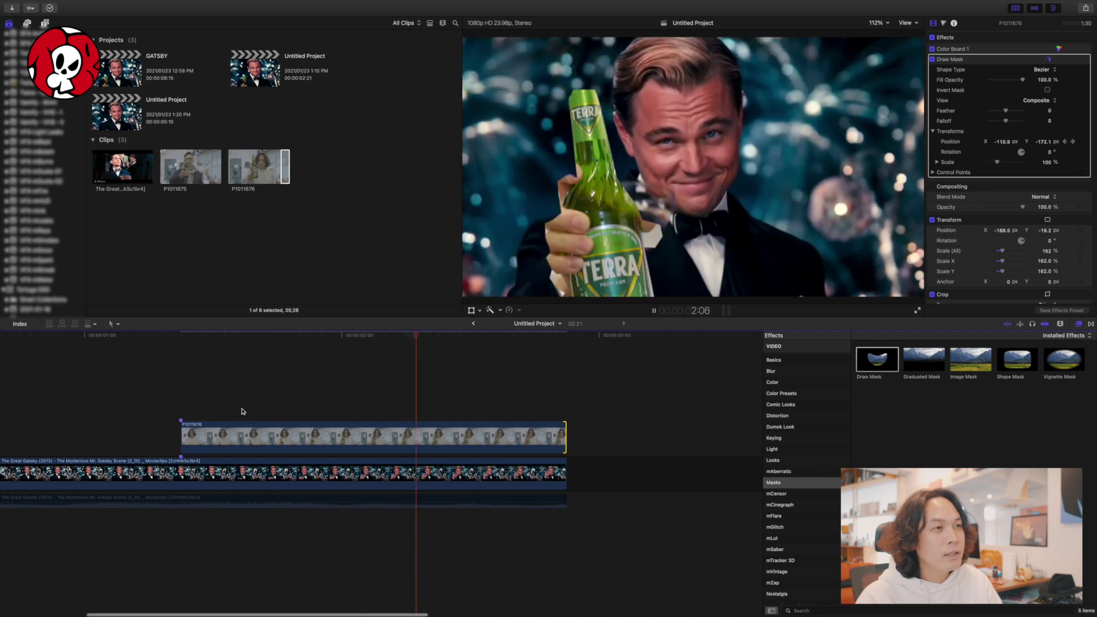
key(space)
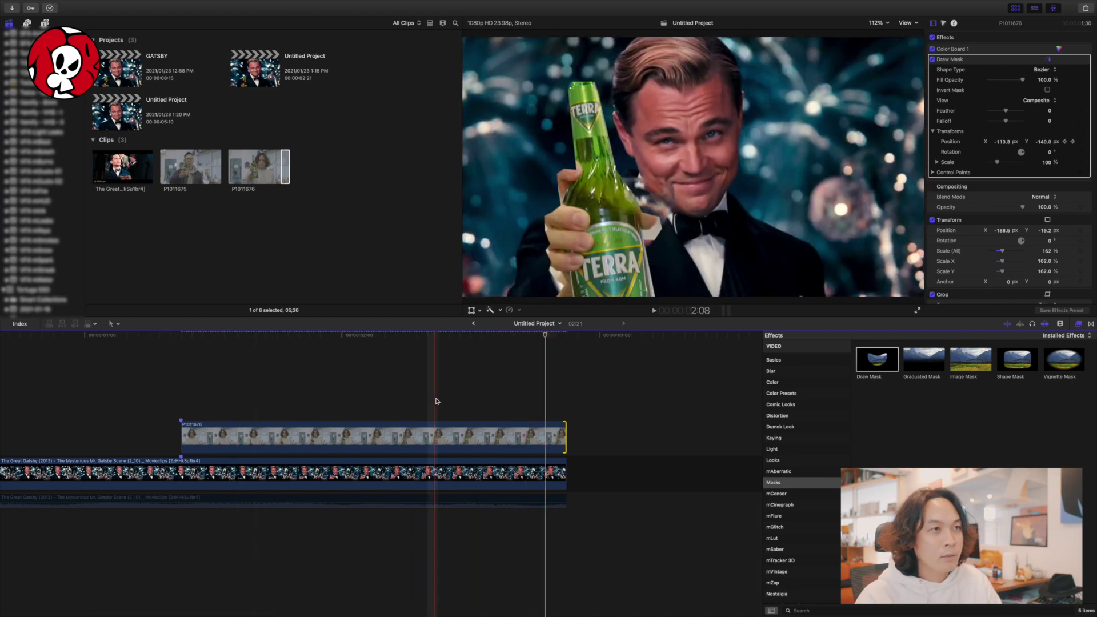
click(544, 438)
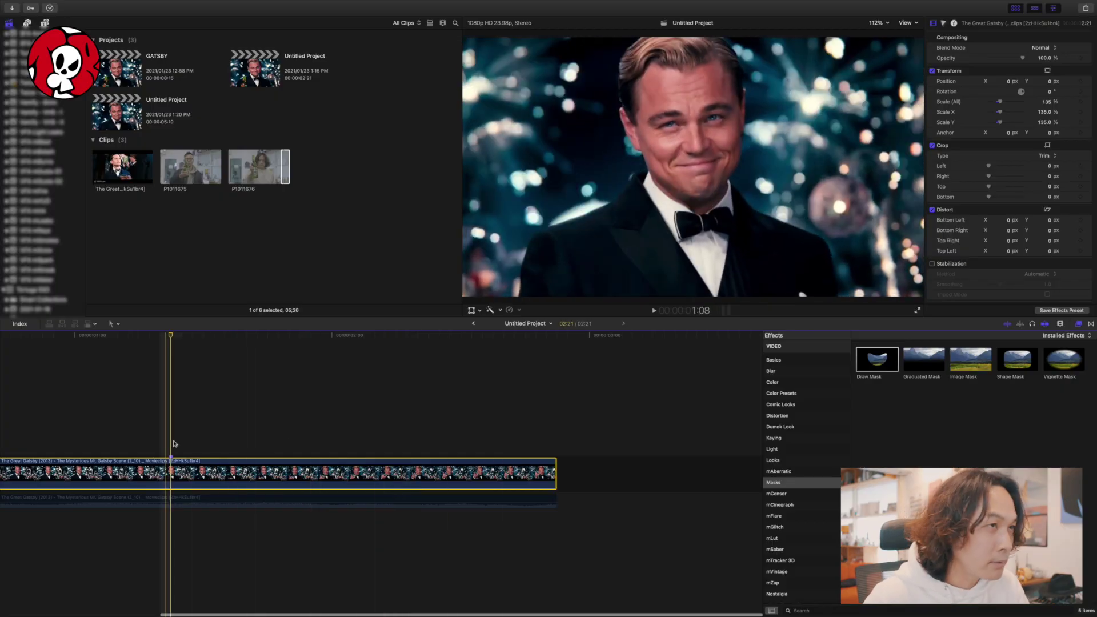
- Jump to around 2:04 in the scene, play through the toast and select the Gatsby clip
click(484, 411)
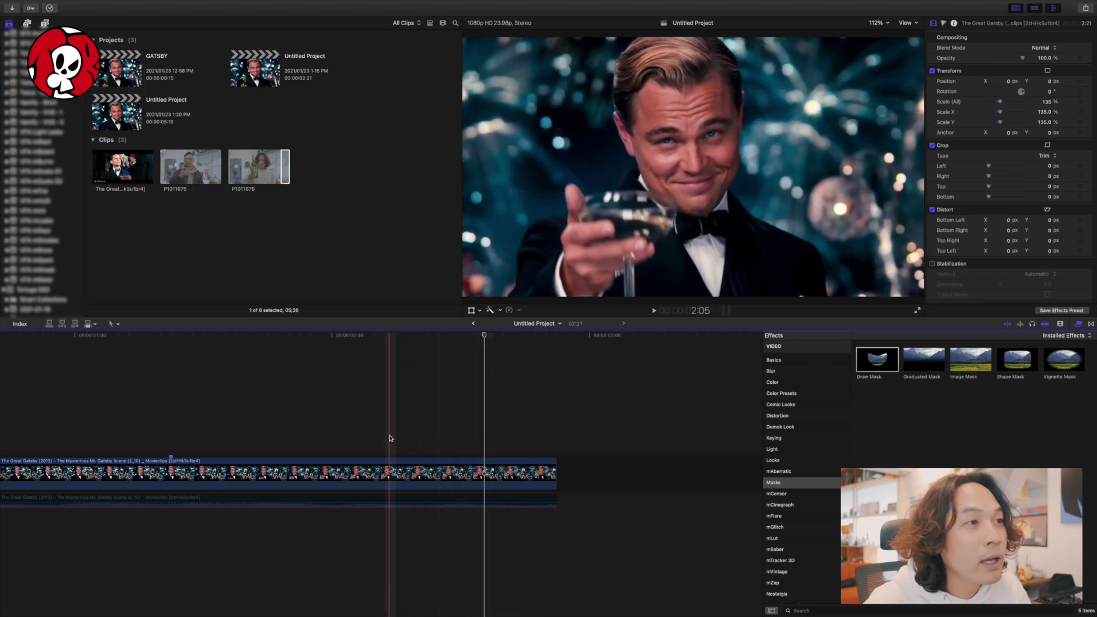
click(370, 438)
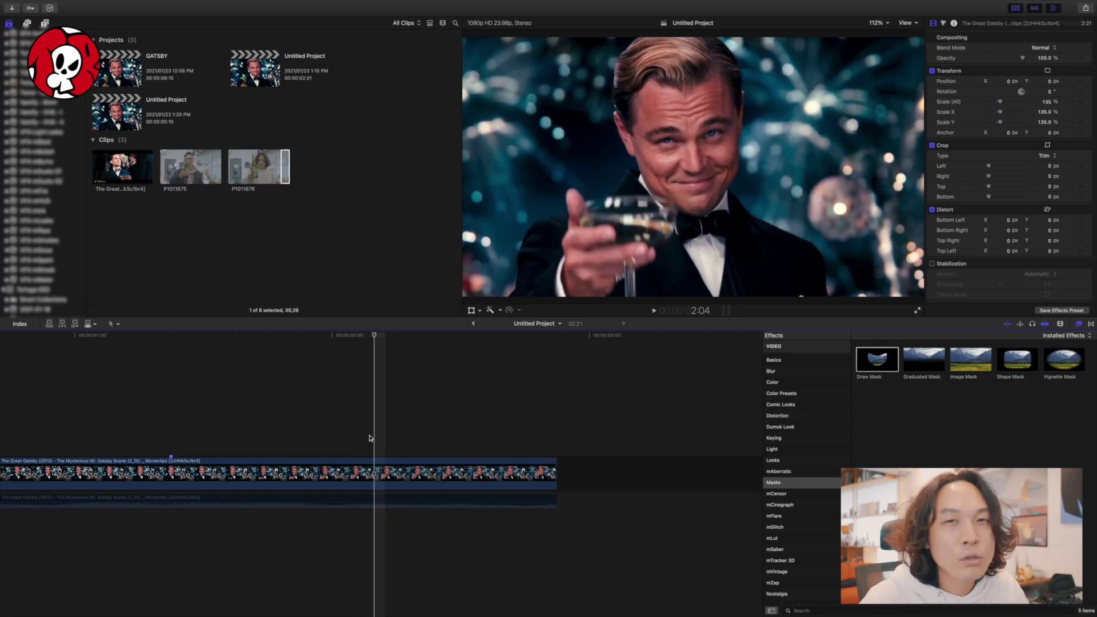
key(space)
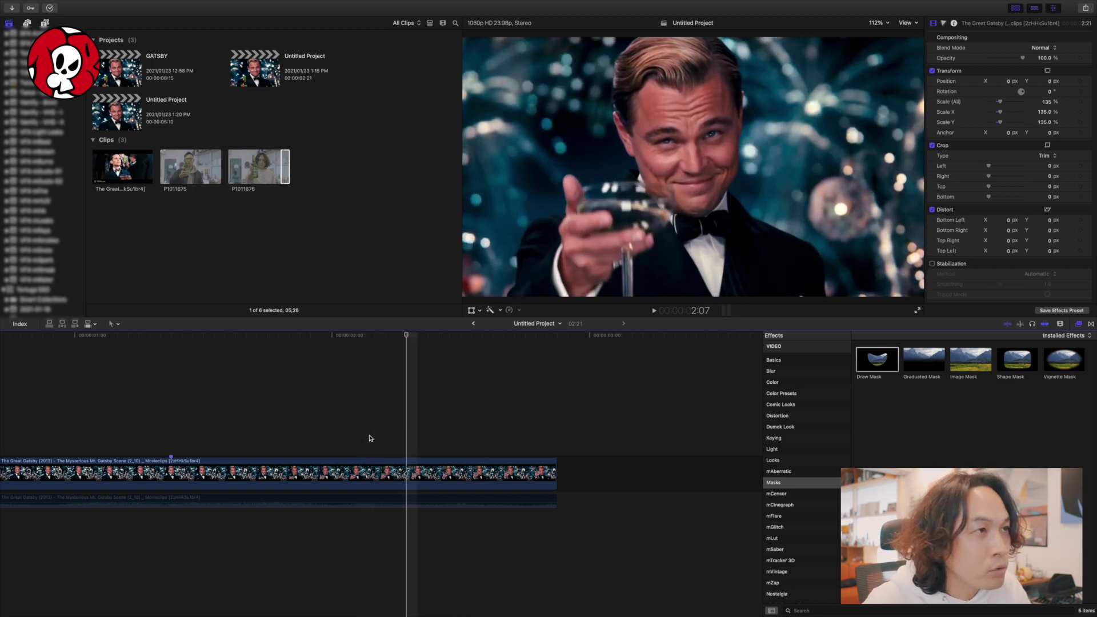
key(Left)
key(Left)
key(Left)
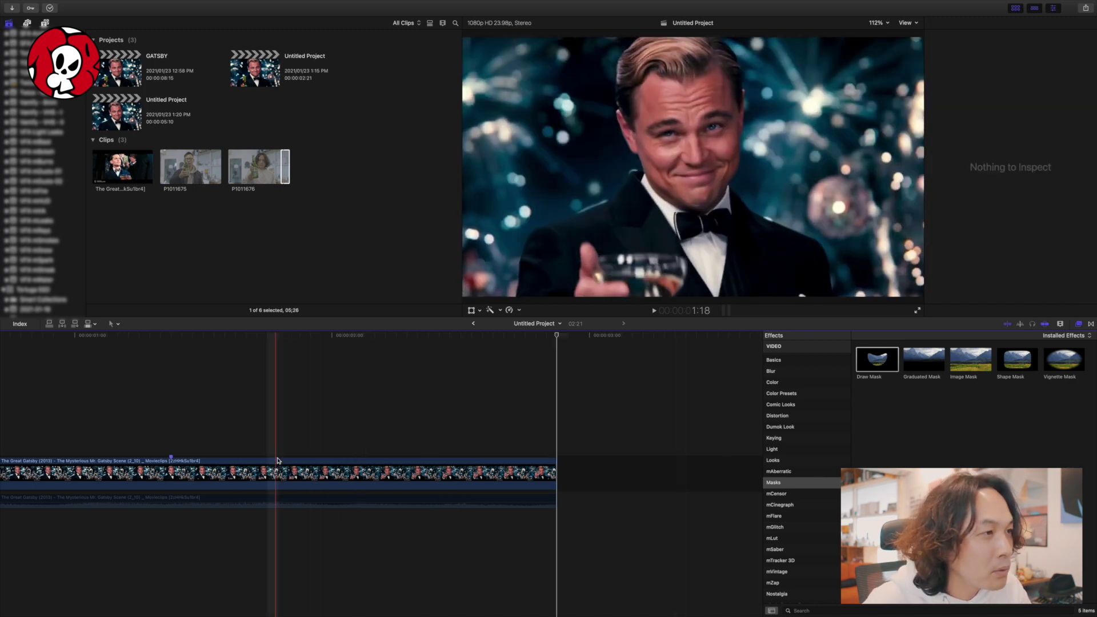
click(335, 473)
- Step frame by frame around the toast and settle on frame 2:03
key(Left)
key(Left)
key(Left)
key(Left)
key(Left)
key(Right)
key(Right)
key(Right)
key(Left)
key(Left)
key(Left)
key(Right)
key(Right)
key(Right)
key(Left)
key(Left)
key(Left)
key(Left)
key(Left)
key(Right)
key(Right)
key(Right)
key(Left)
key(Left)
key(Left)
key(Right)
key(Right)
key(Right)
key(Right)
key(Right)
key(Right)
key(Left)
key(Left)
key(Left)
key(Left)
key(Right)
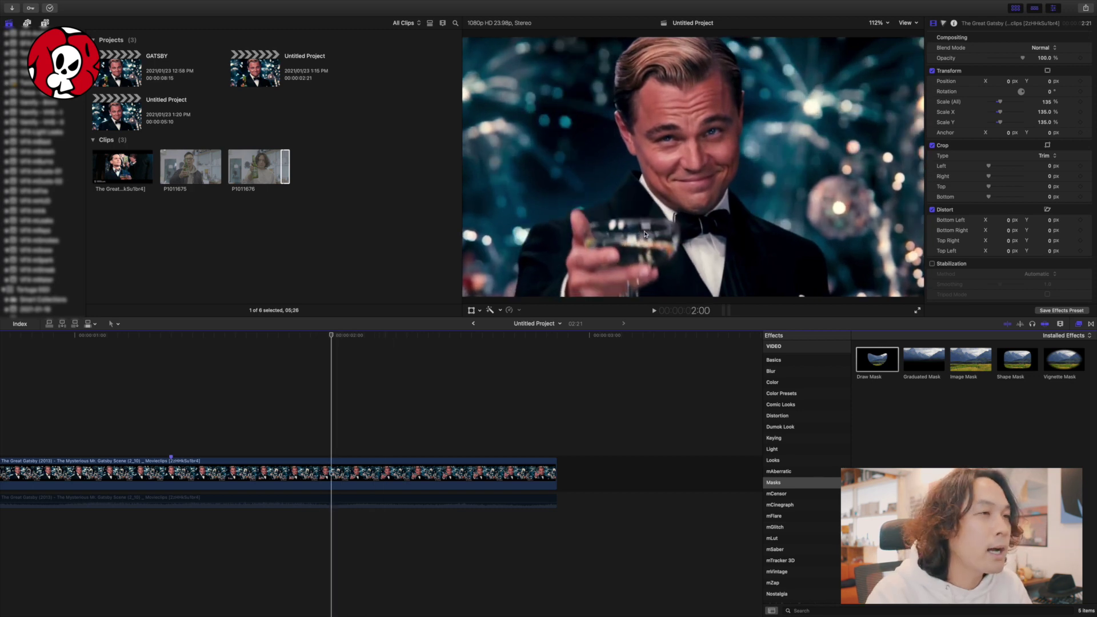
key(Right)
key(Right)
key(Right)
key(Right)
key(Right)
key(Left)
key(Left)
key(Left)
key(Left)
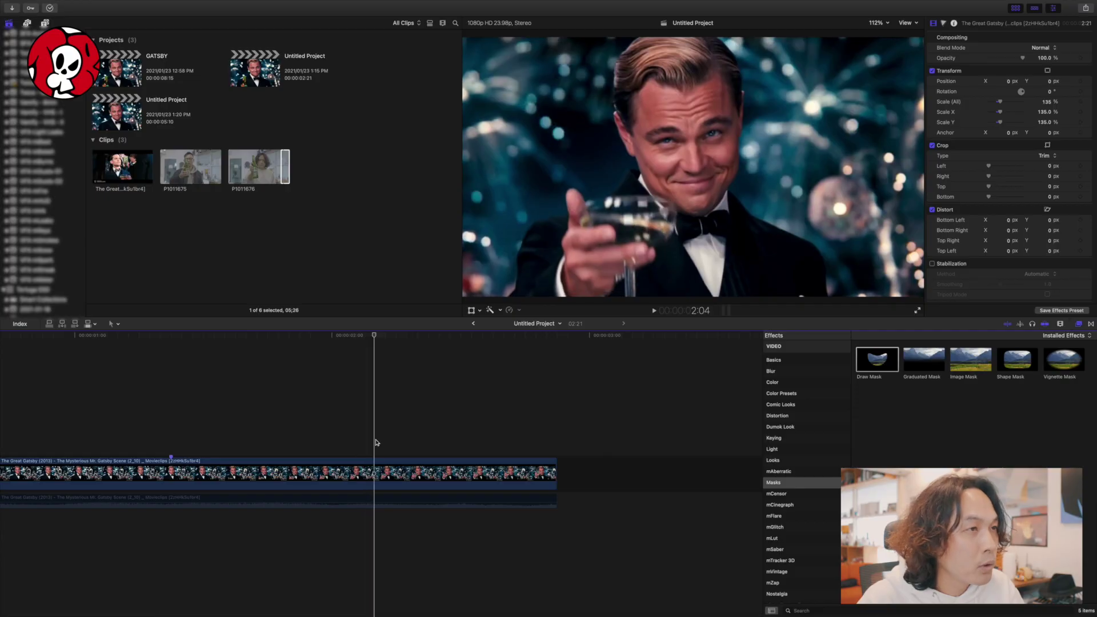
key(Left)
key(Right)
key(Left)
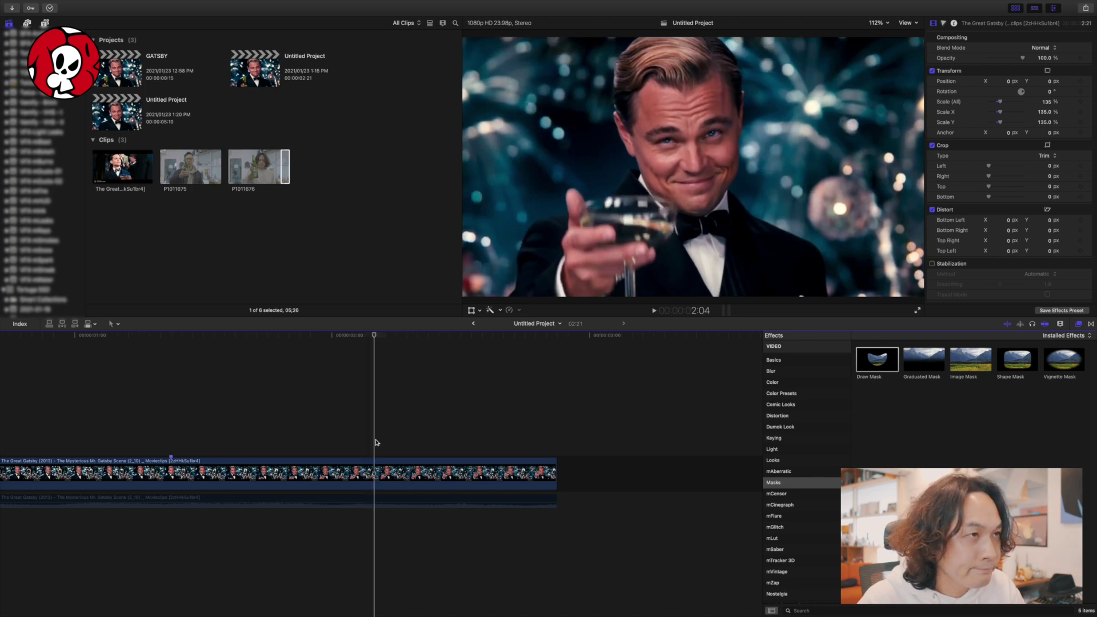
- Duplicate the Gatsby clip onto a track above and trim the copy to start at the glass raise
click(364, 468)
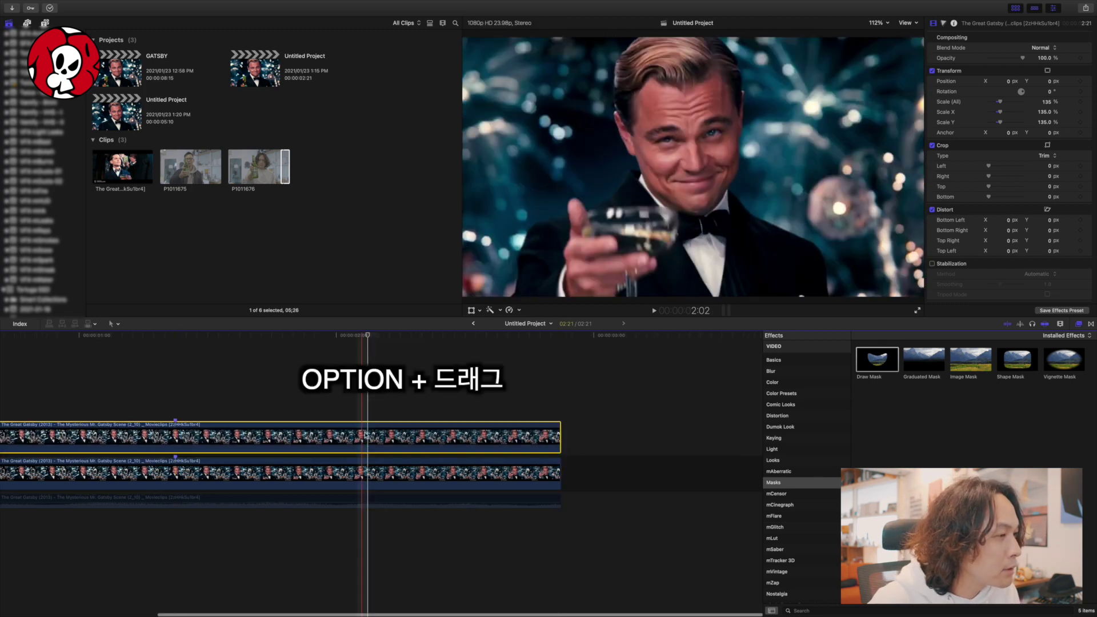
drag(364, 468, 356, 434)
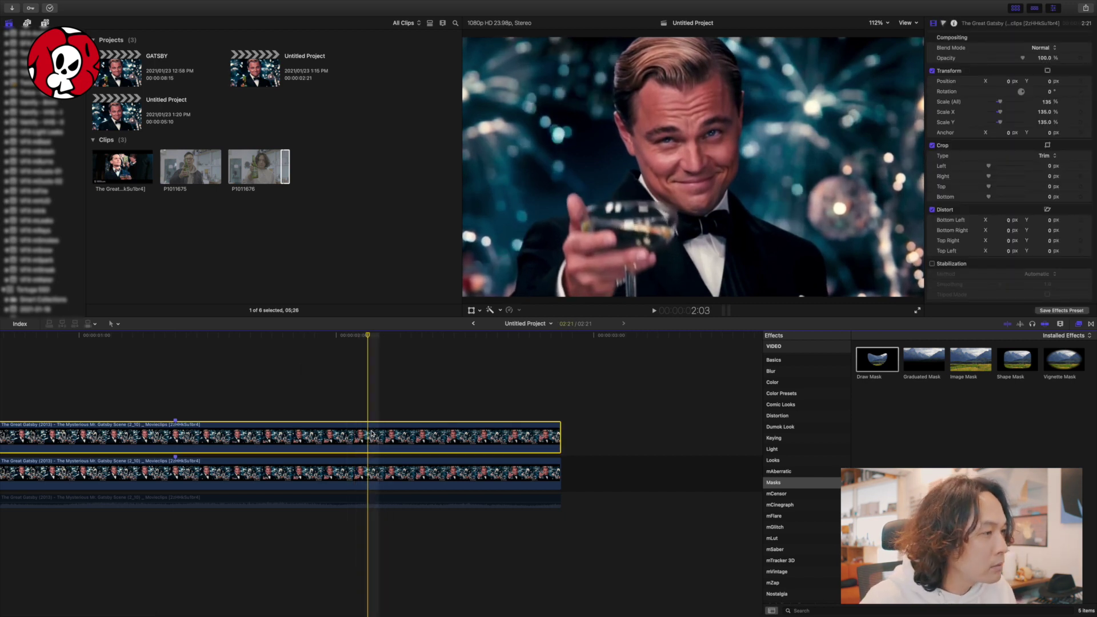
key(alt+bracketleft)
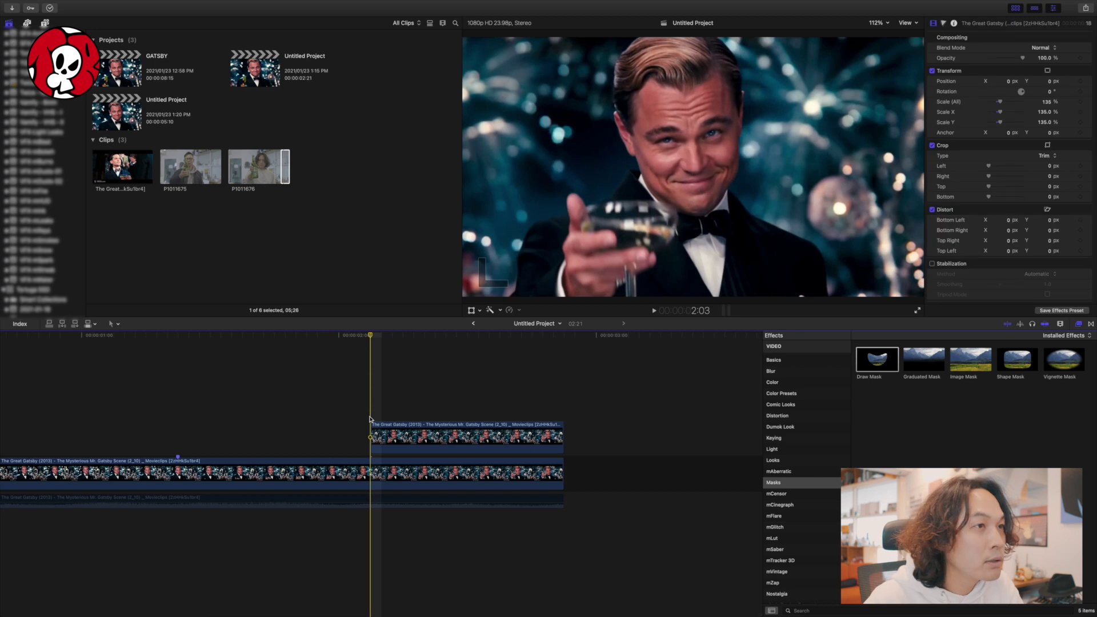
key(Left)
- Apply a Draw Mask to the top copy and add a hold frame at its start
click(374, 437)
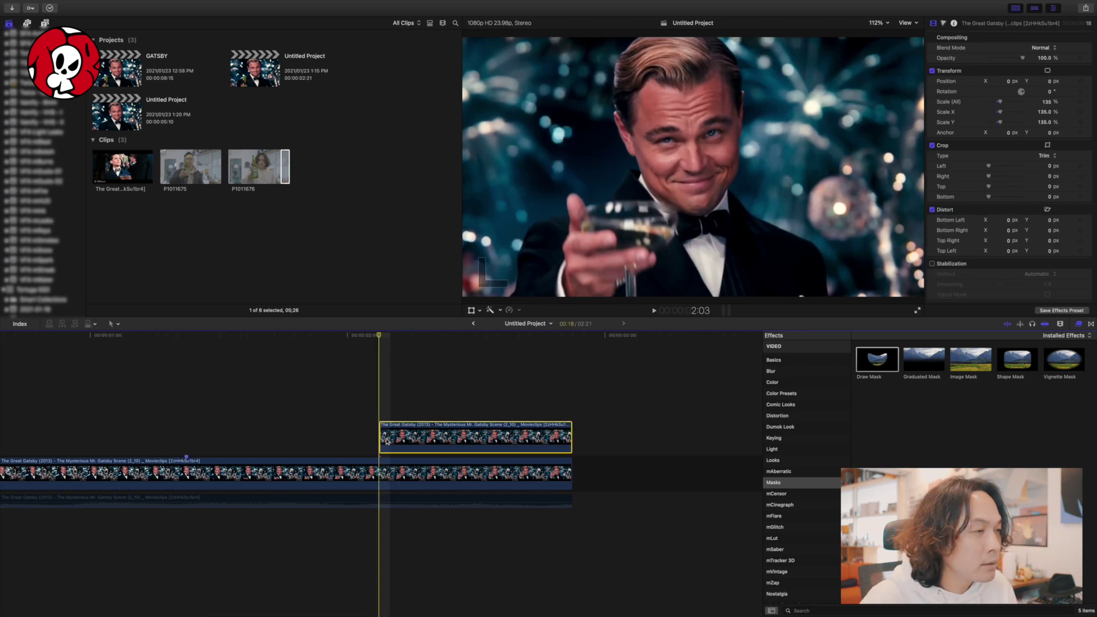
drag(499, 405, 498, 407)
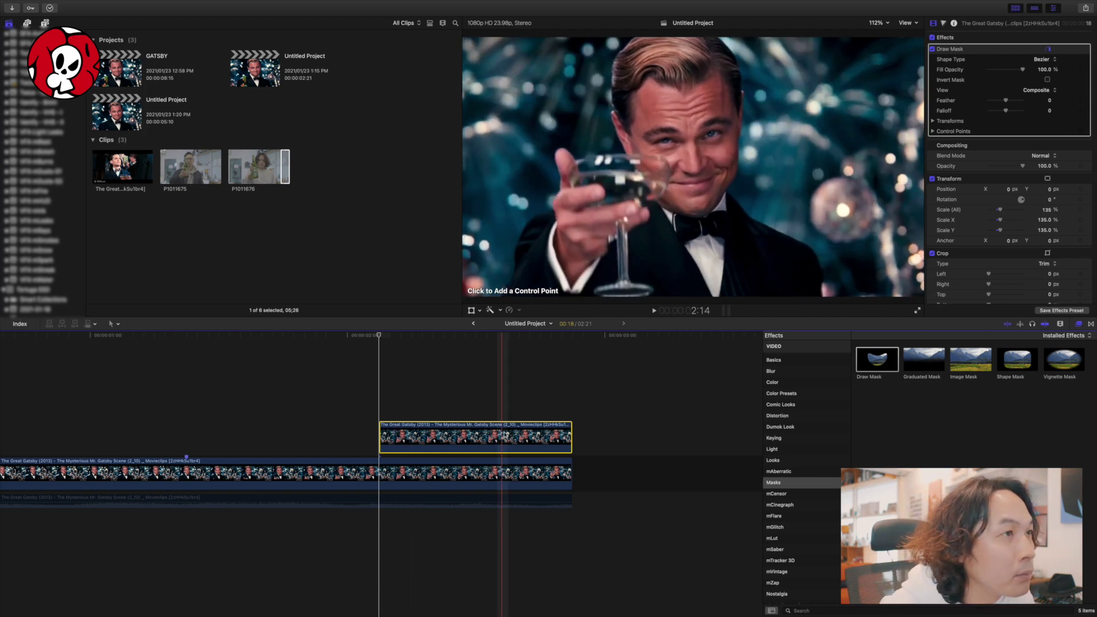
click(555, 434)
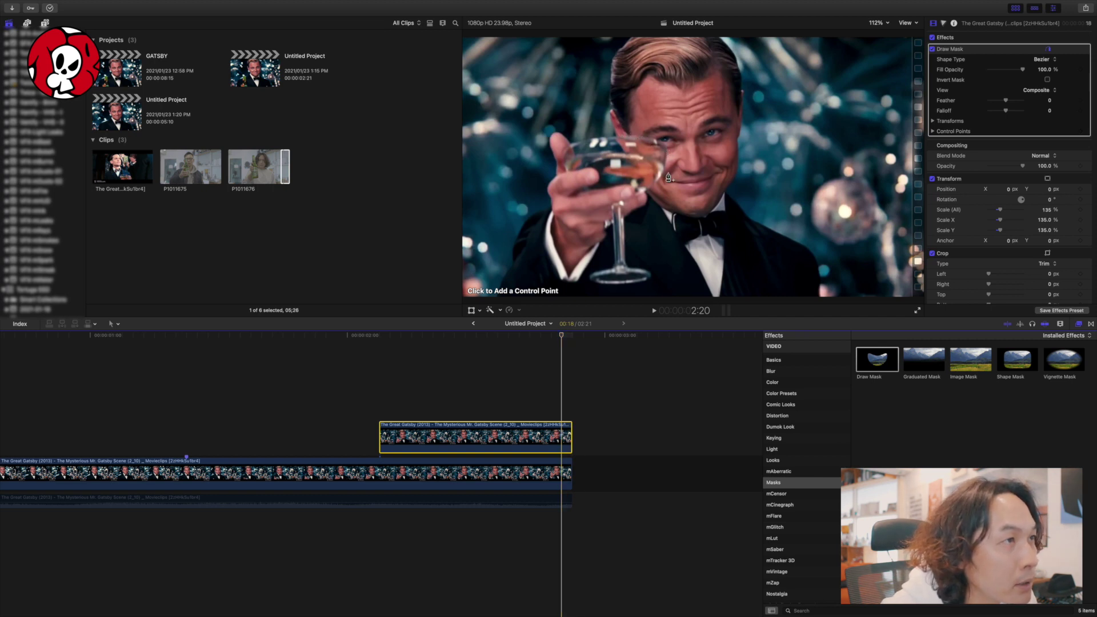
key(Up)
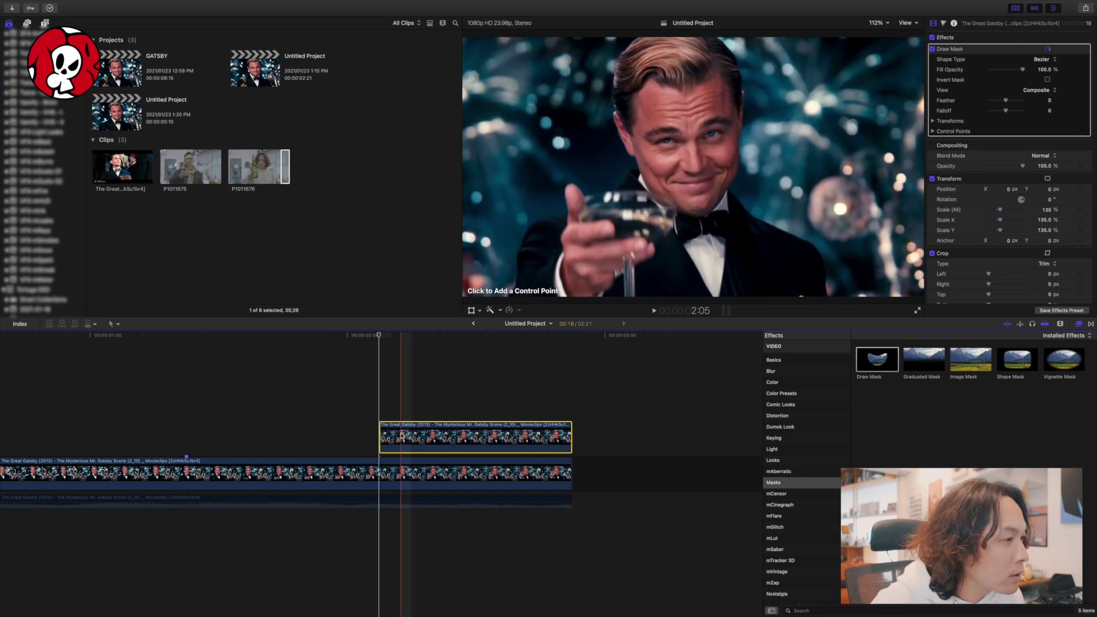
key(shift+h)
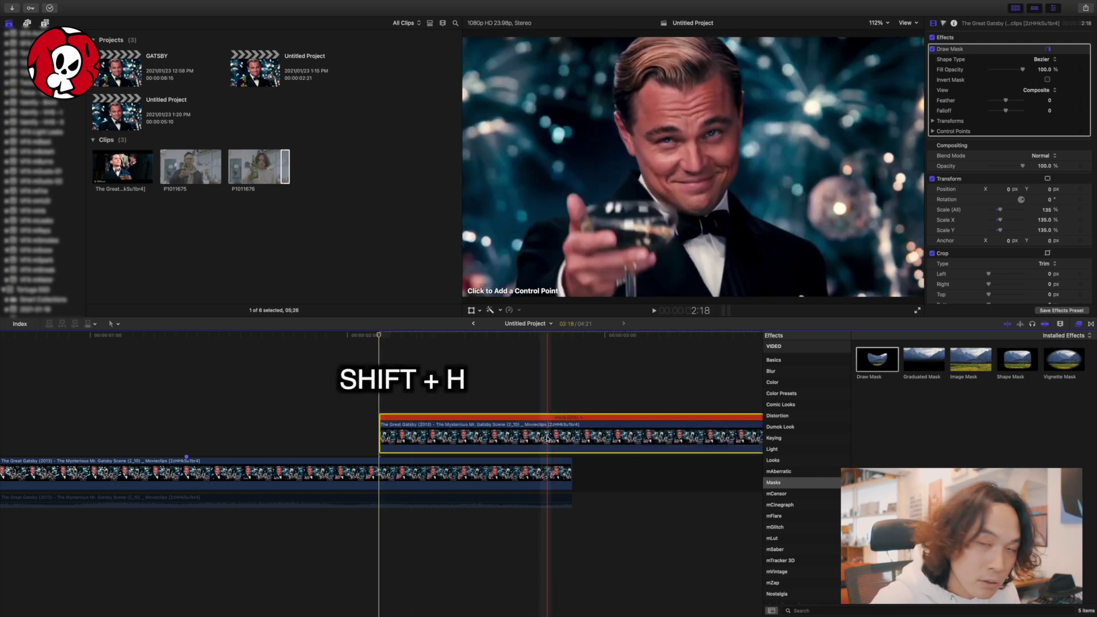
- Blade off and delete the extra held part of the top copy, then jump to its last frame
scroll(557, 438, left, 2)
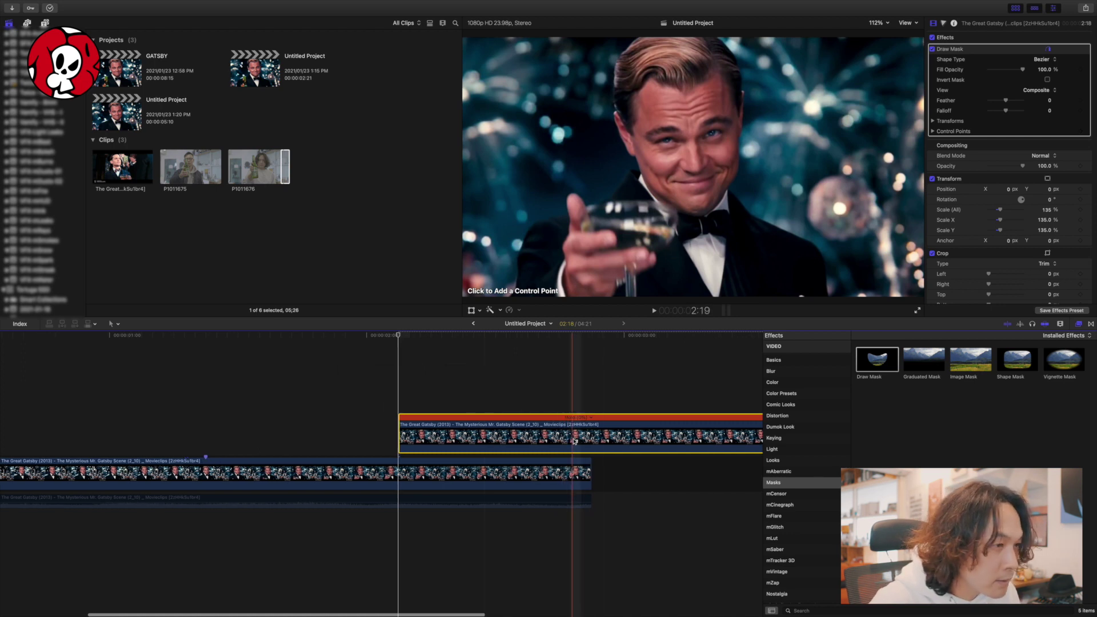
key(super+b)
click(609, 434)
key(Delete)
click(591, 434)
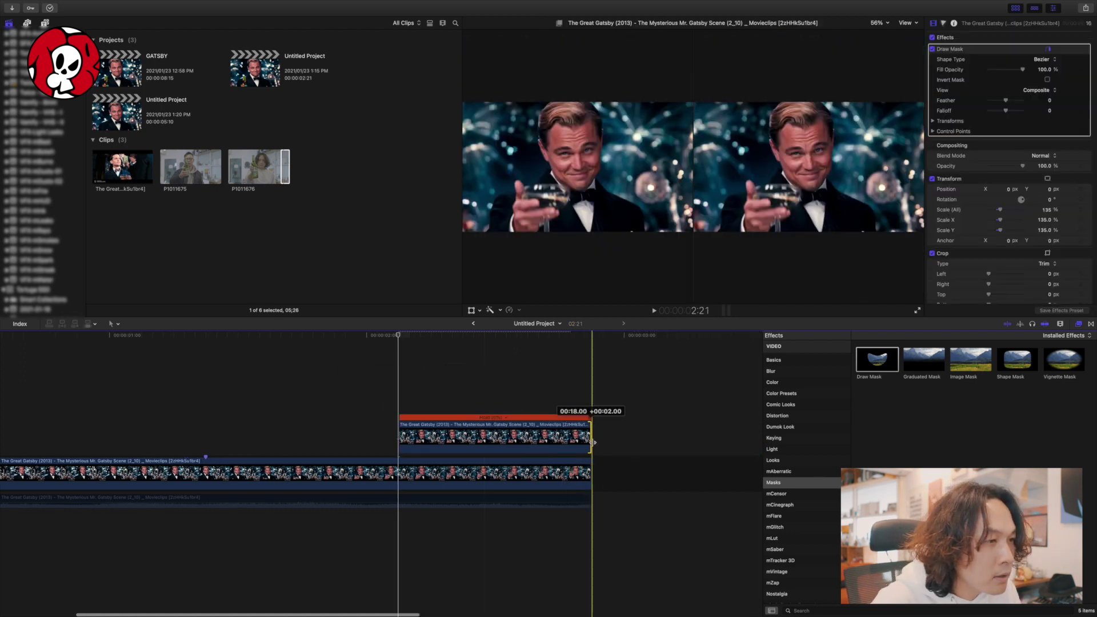
click(437, 437)
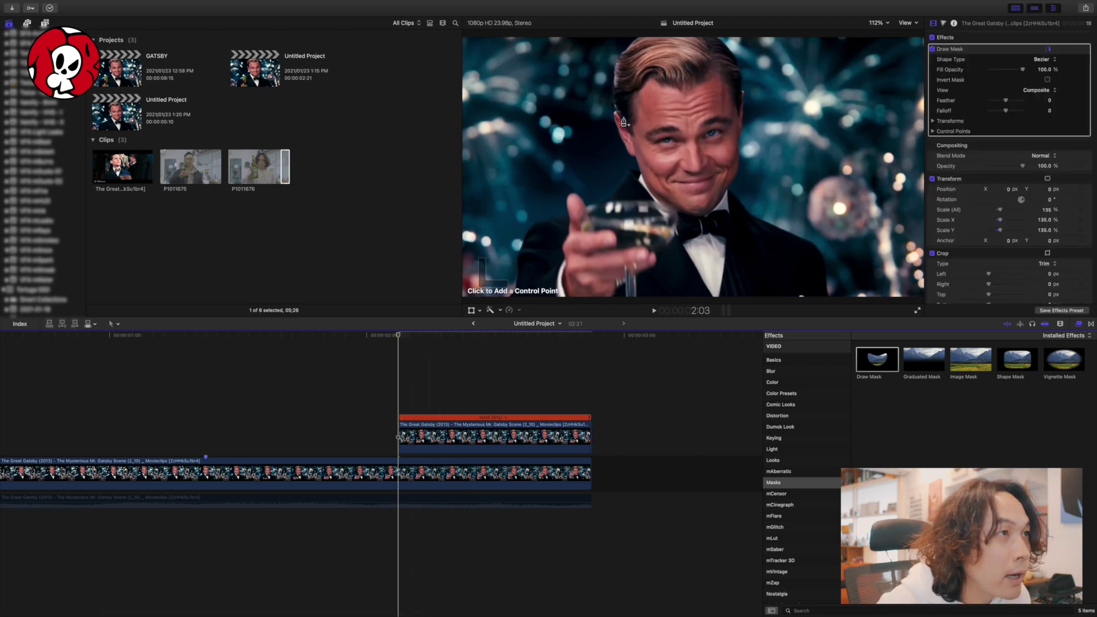
click(587, 449)
click(589, 458)
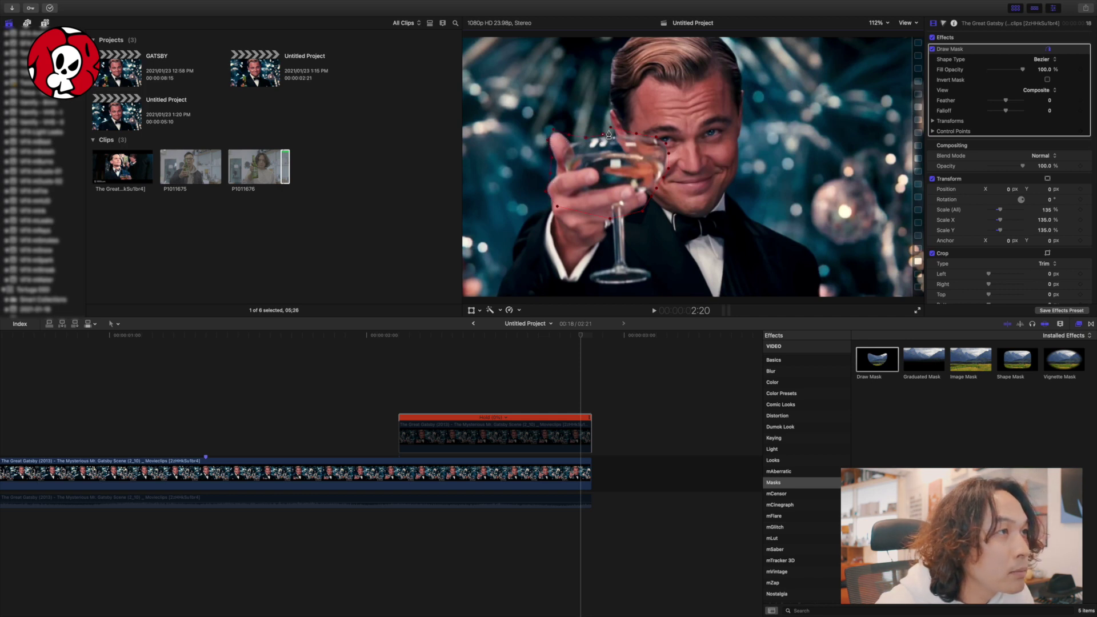
key(Left)
key(Left)
key(Left)
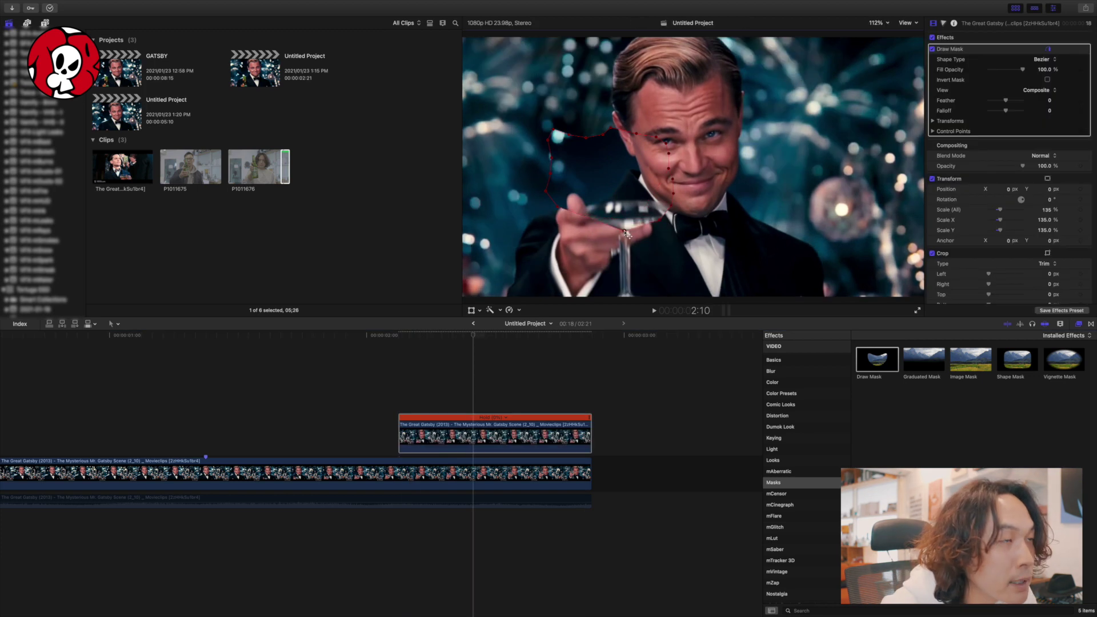
click(424, 446)
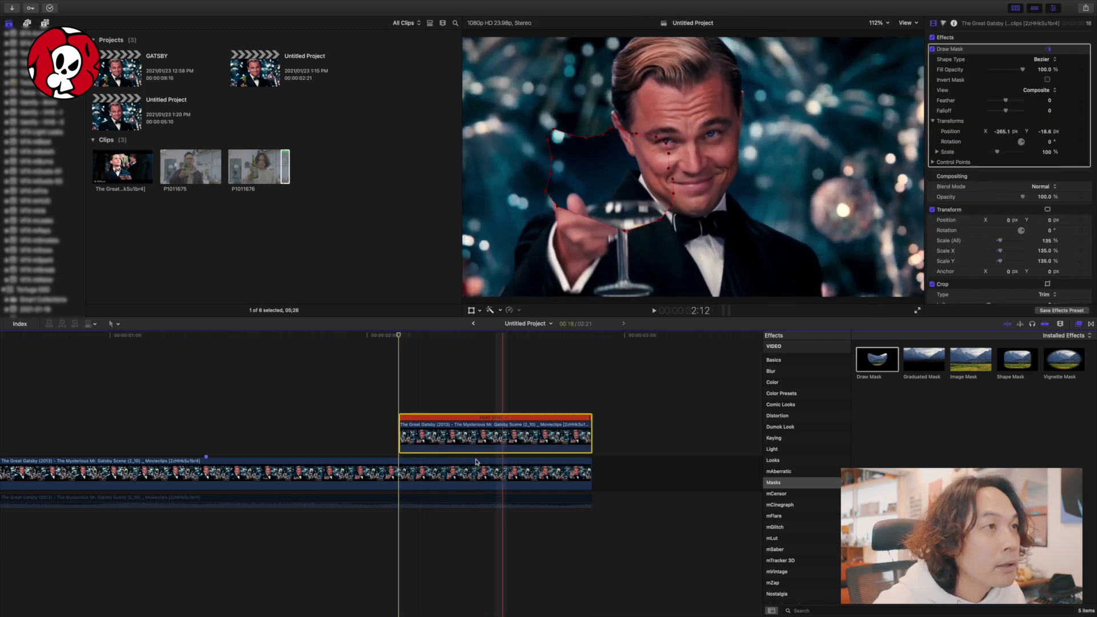
click(417, 479)
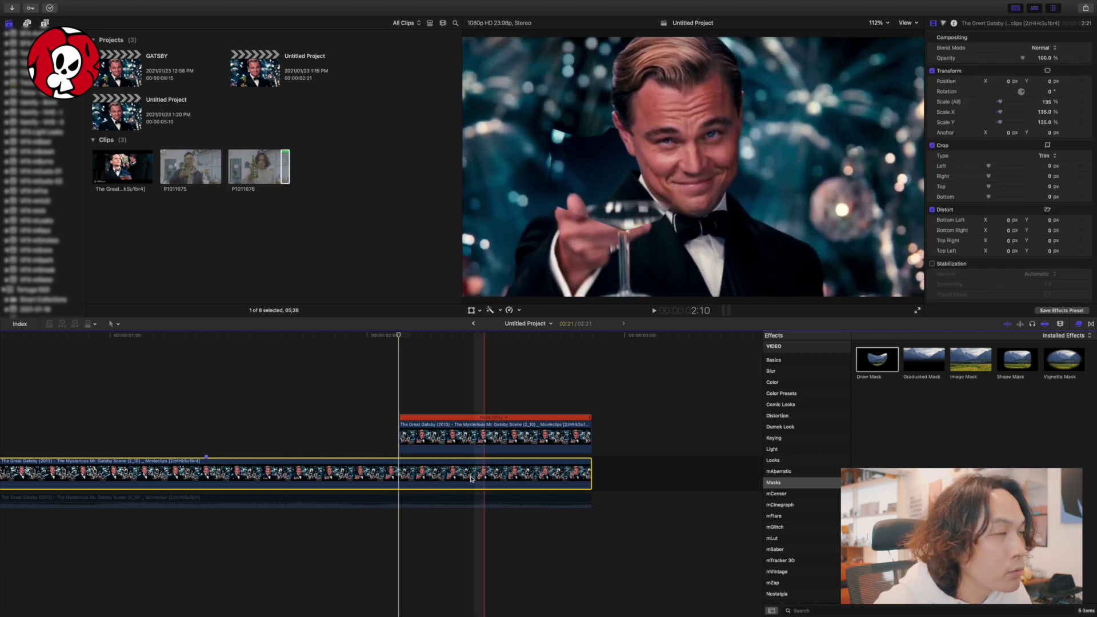
click(426, 430)
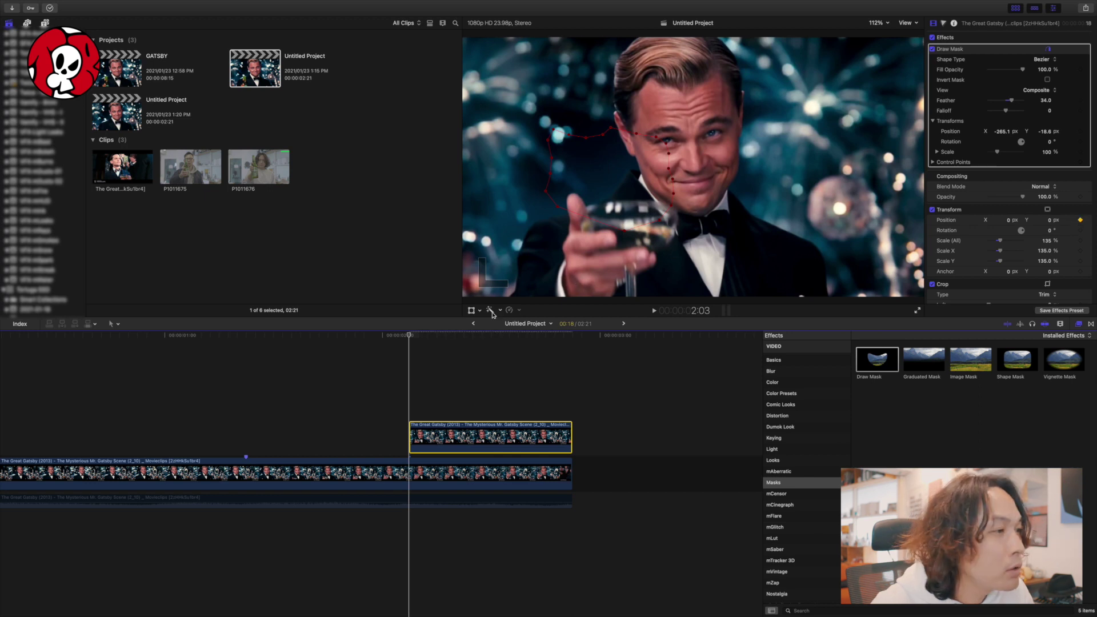
key(Right)
key(Right)
key(Right)
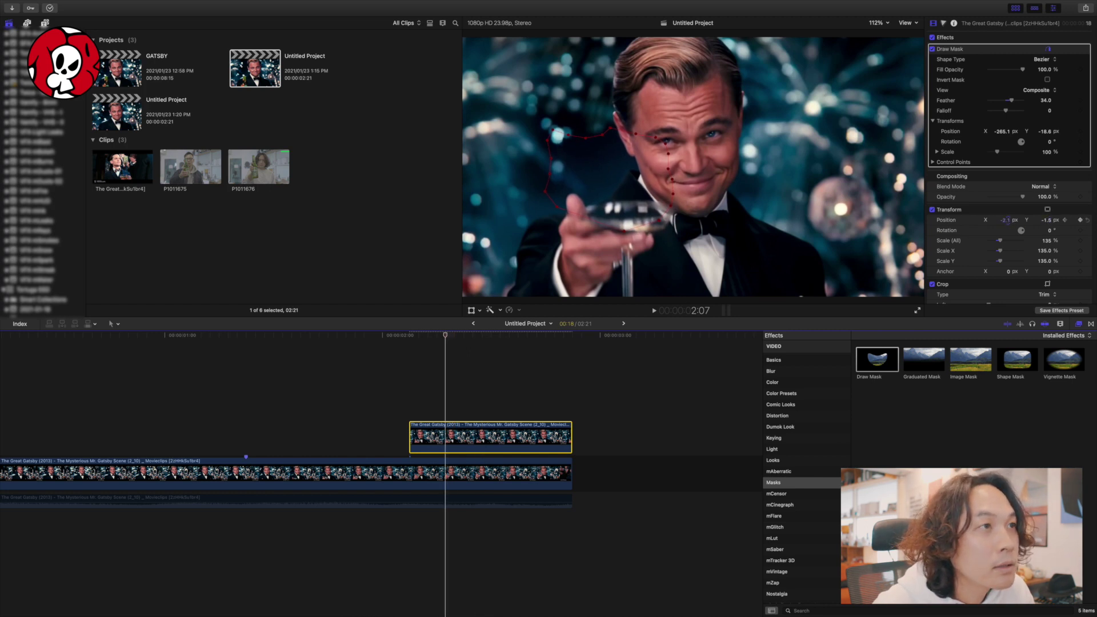
click(398, 472)
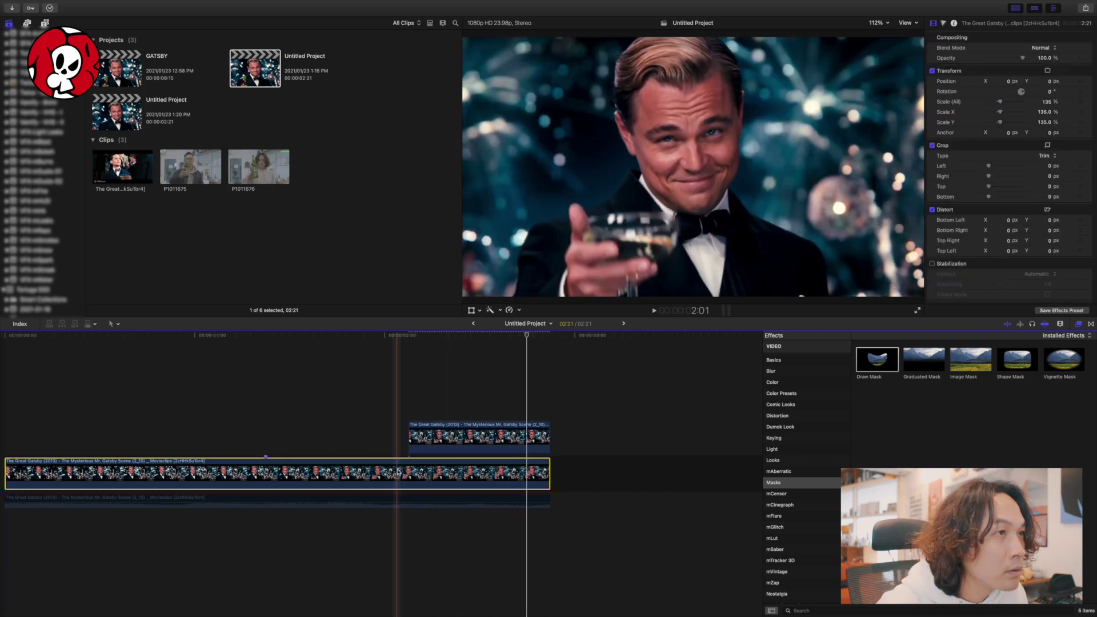
click(434, 439)
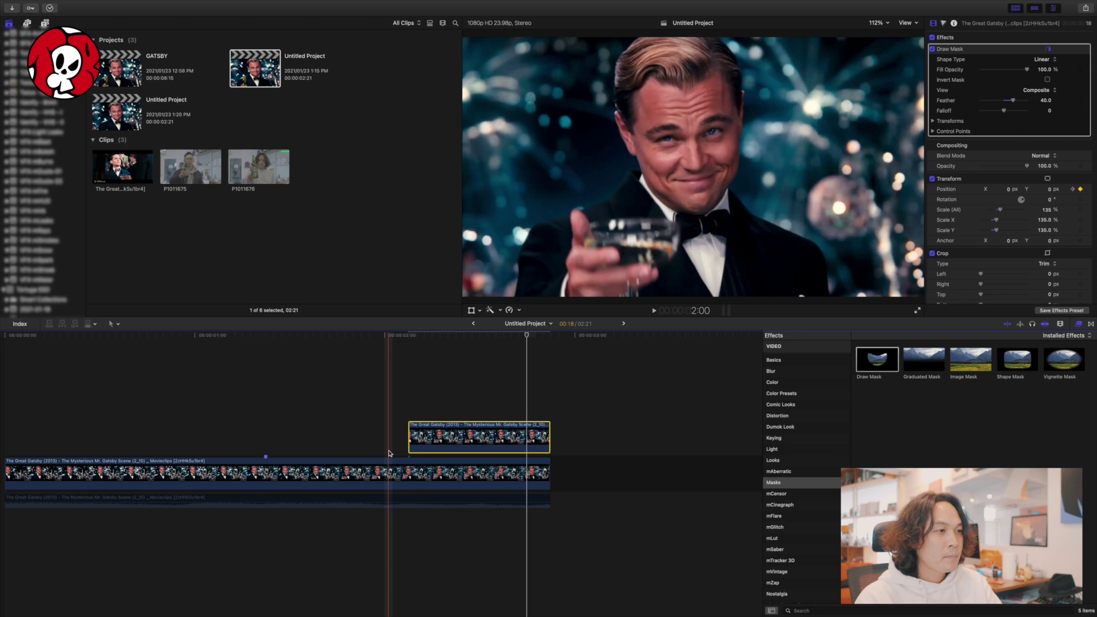
key(space)
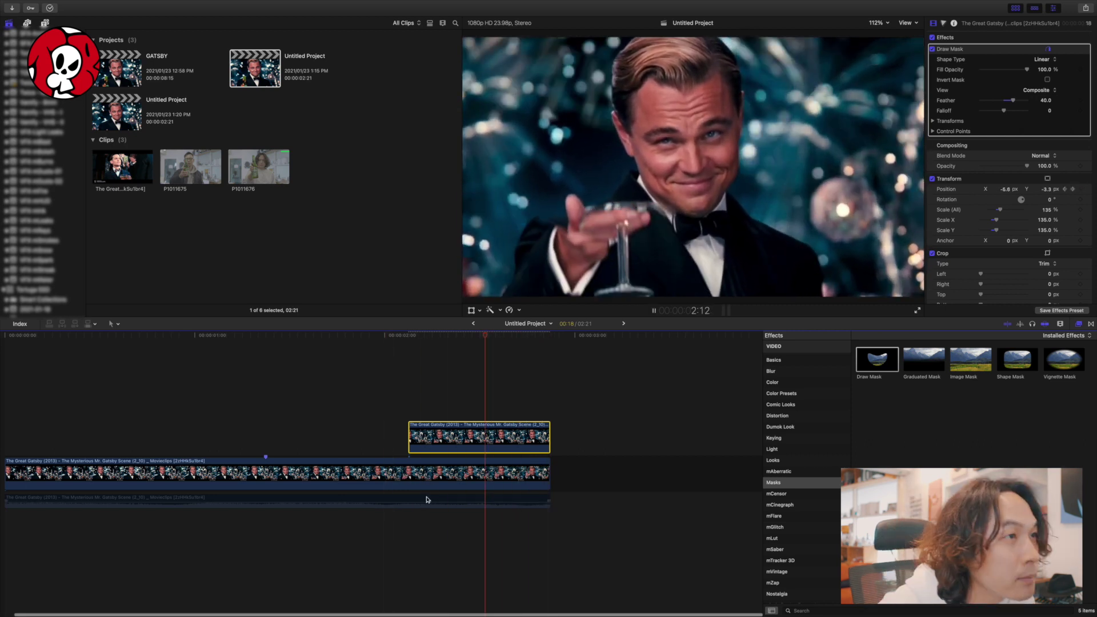
click(413, 437)
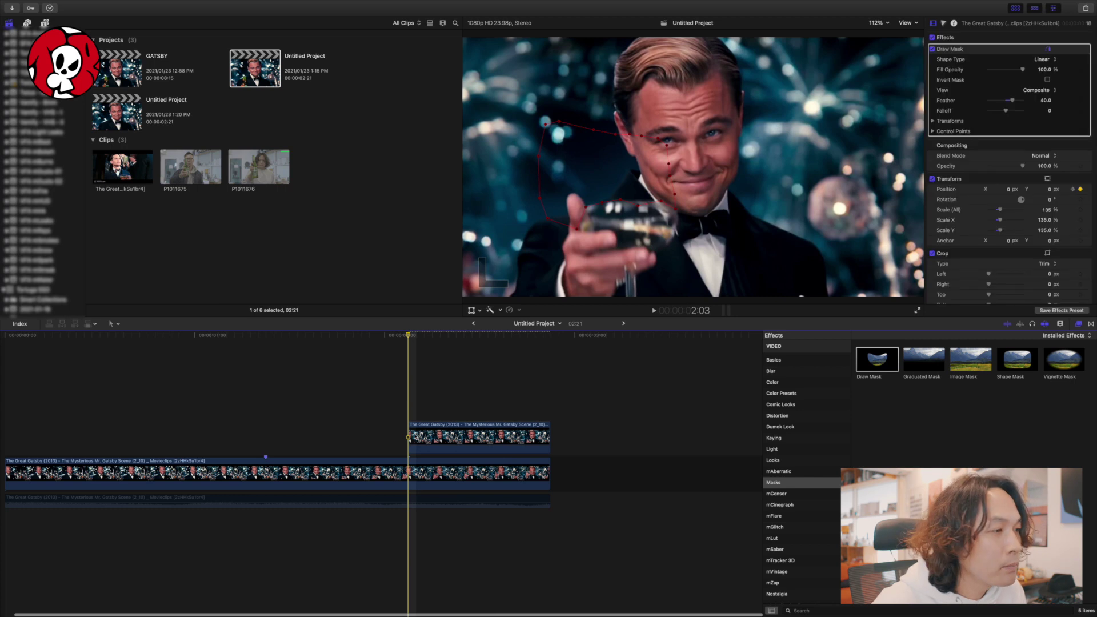
click(412, 402)
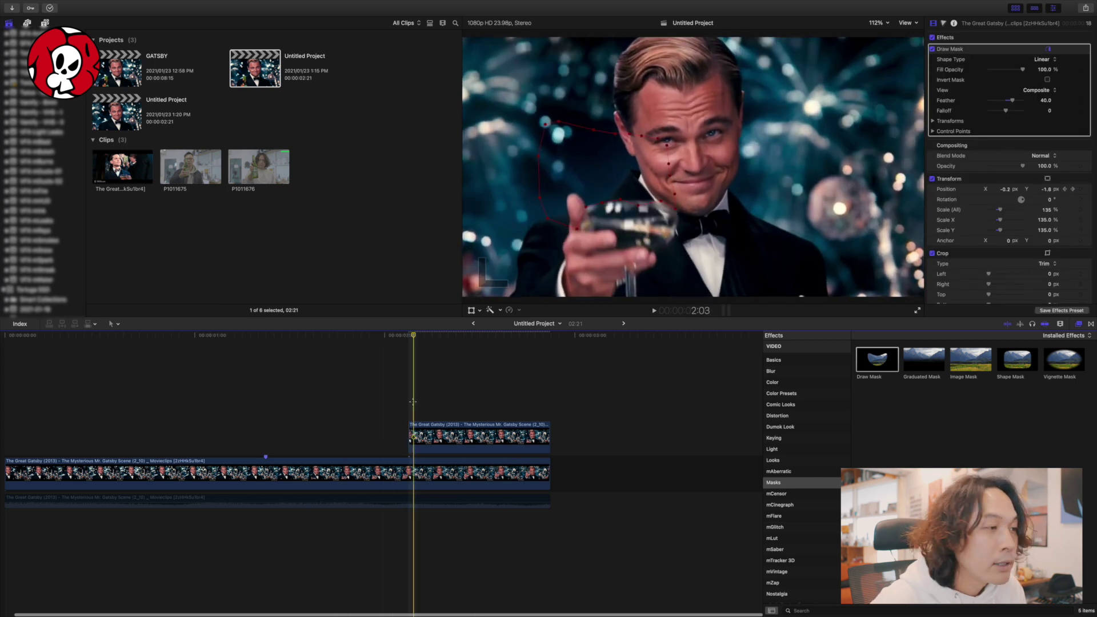
click(438, 439)
click(302, 482)
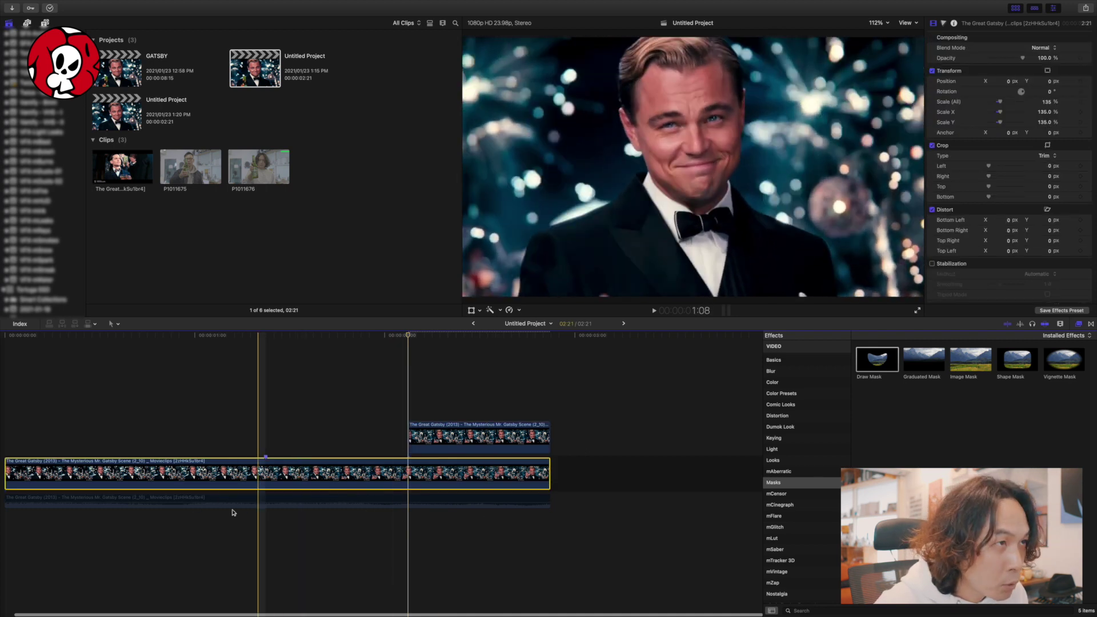
- Duplicate the toast clip above itself and remove the copy's portion before 1:09
alt+drag(337, 461, 337, 381)
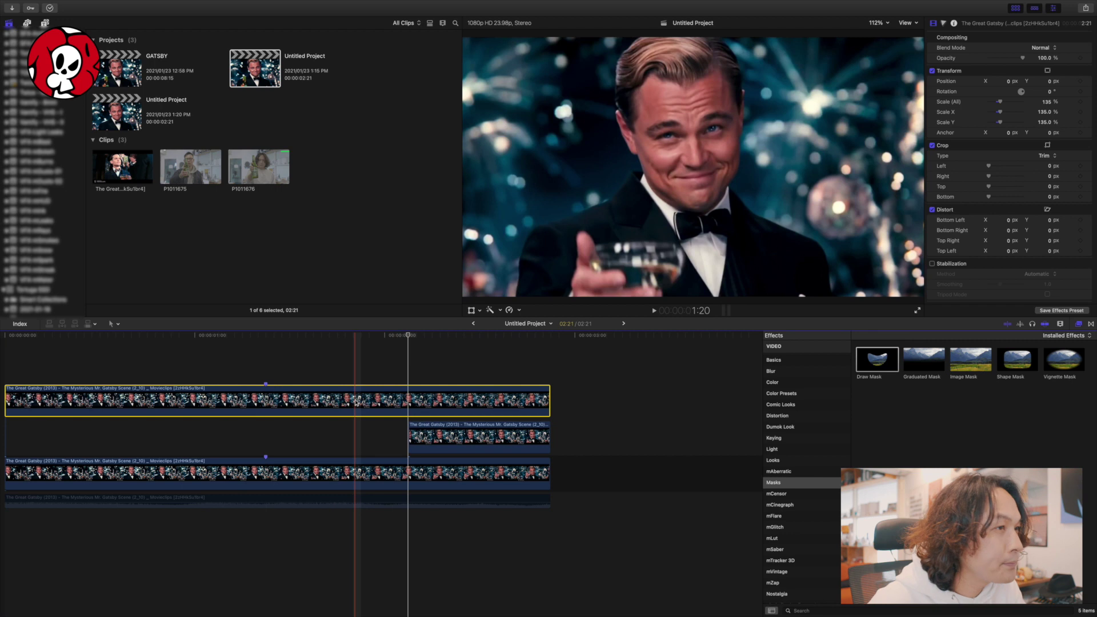
click(264, 397)
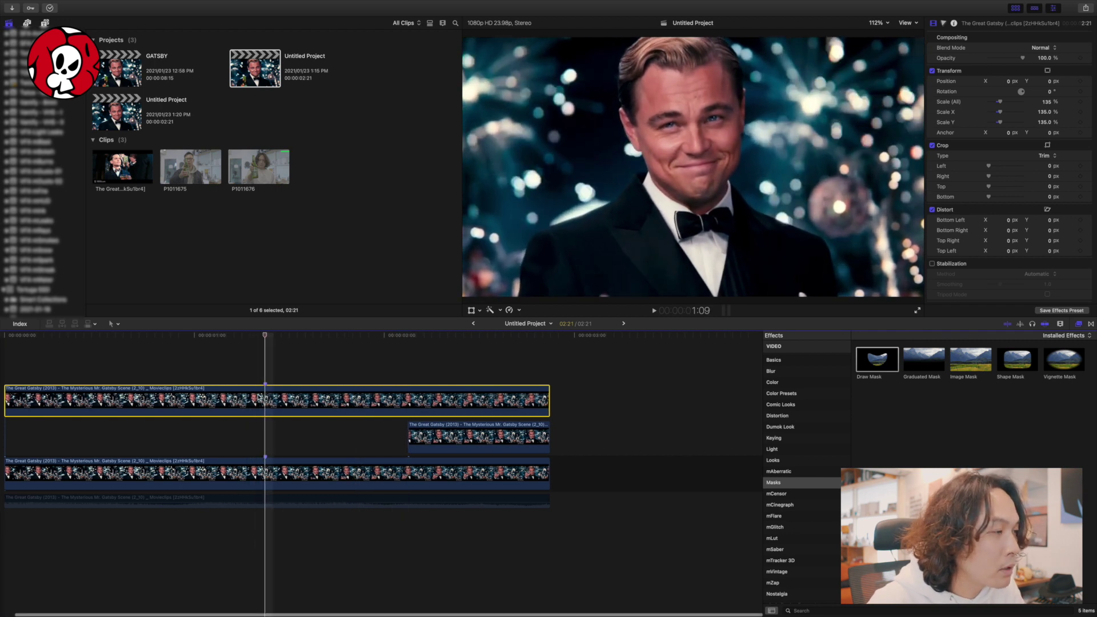
key(super+b)
key(Delete)
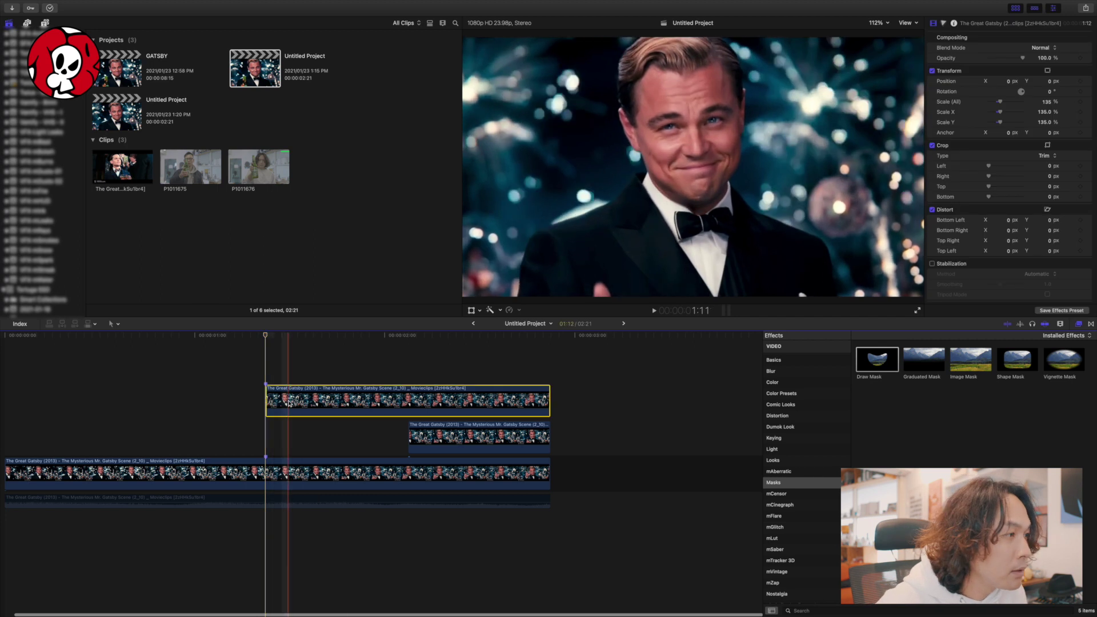
- Add a hold frame to the copied clip and trim its end shorter
click(269, 400)
key(shift+h)
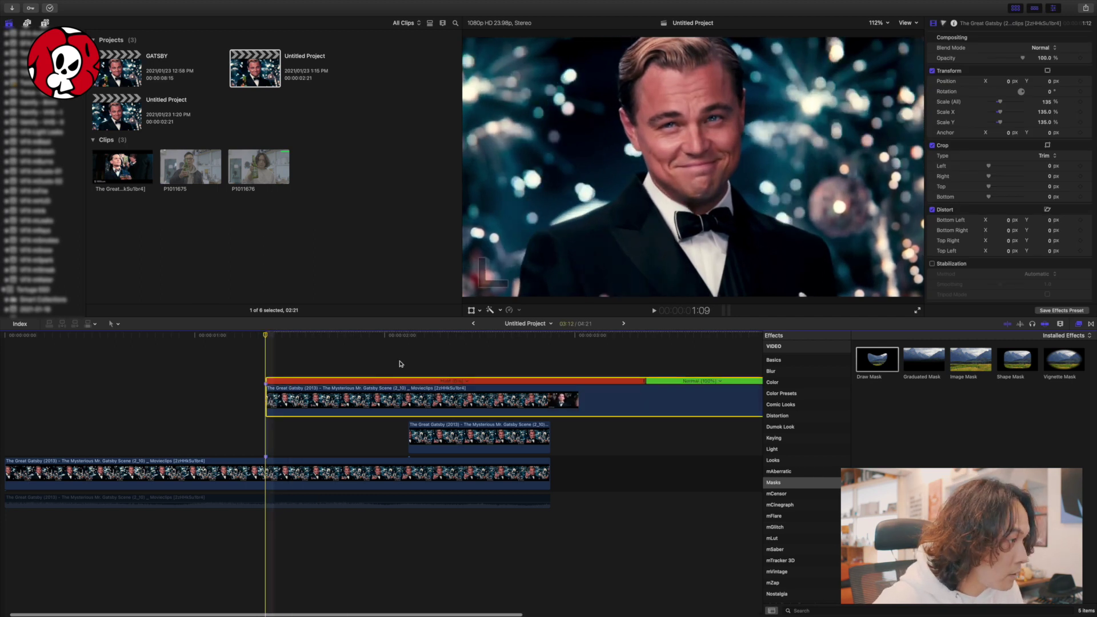
key(alt+bracketright)
mouse_move(528, 406)
mouse_down()
mouse_move(569, 415)
mouse_move(556, 416)
mouse_up()
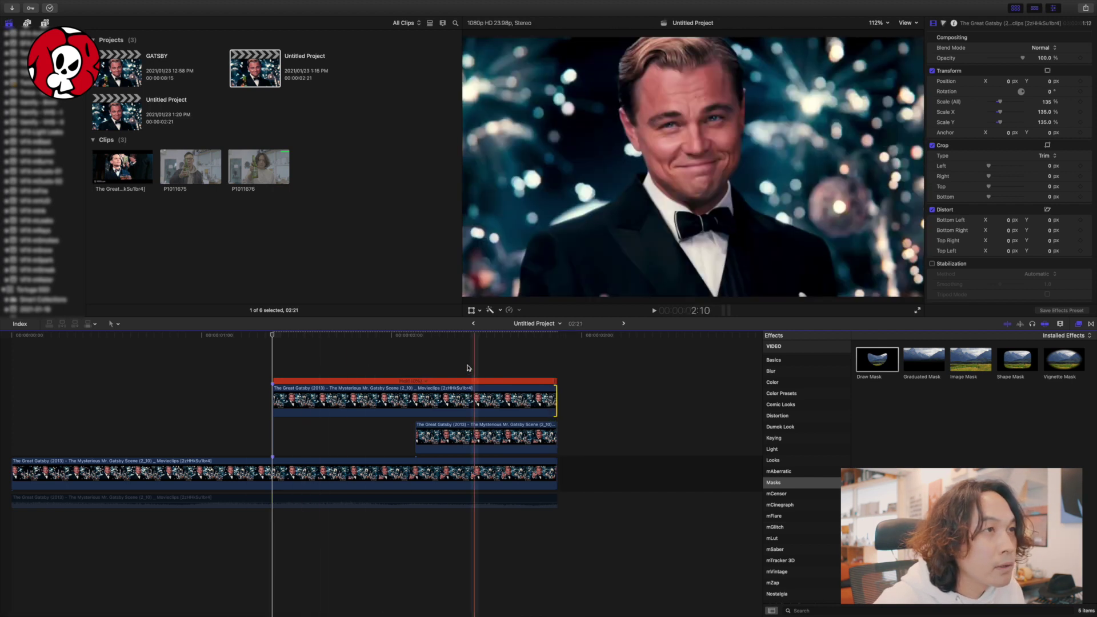
- Apply a Draw Mask effect to the held copy
click(380, 396)
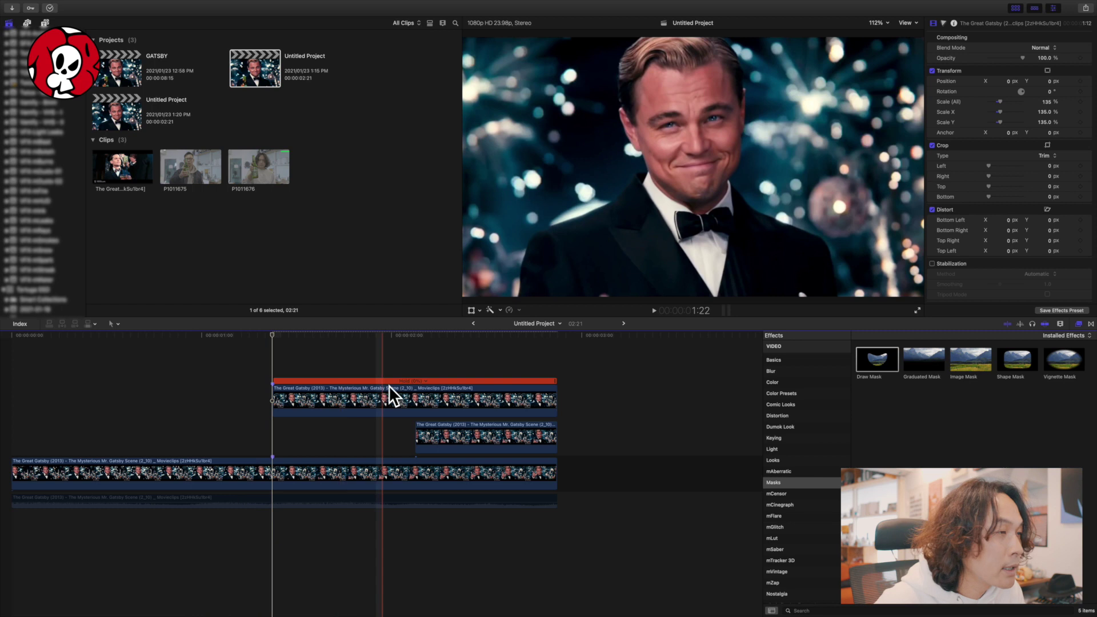
click(287, 394)
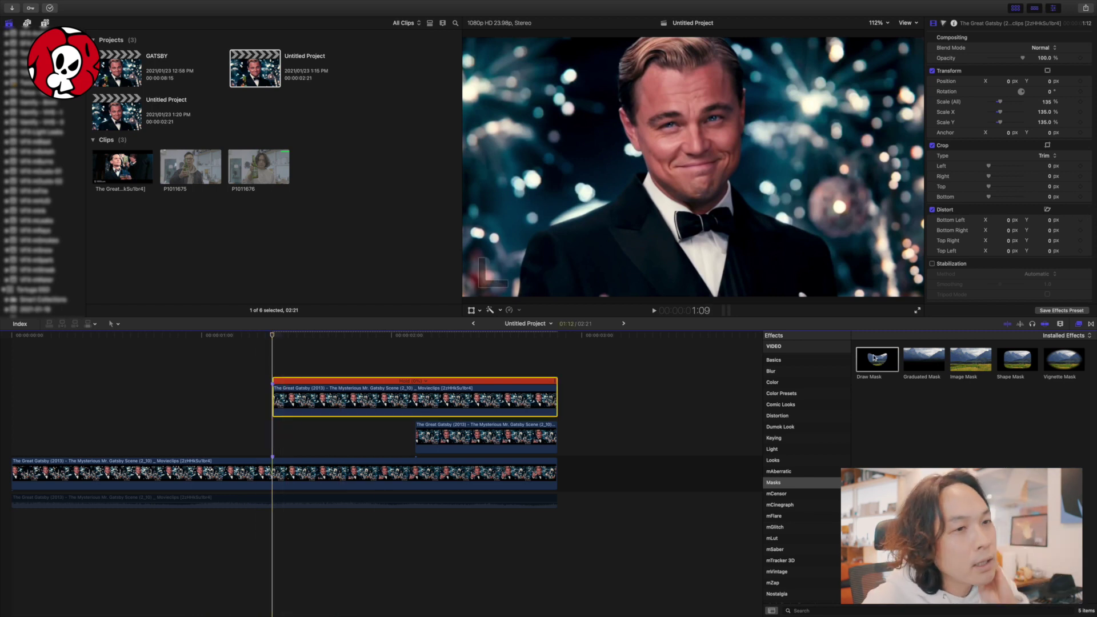
drag(874, 359, 400, 397)
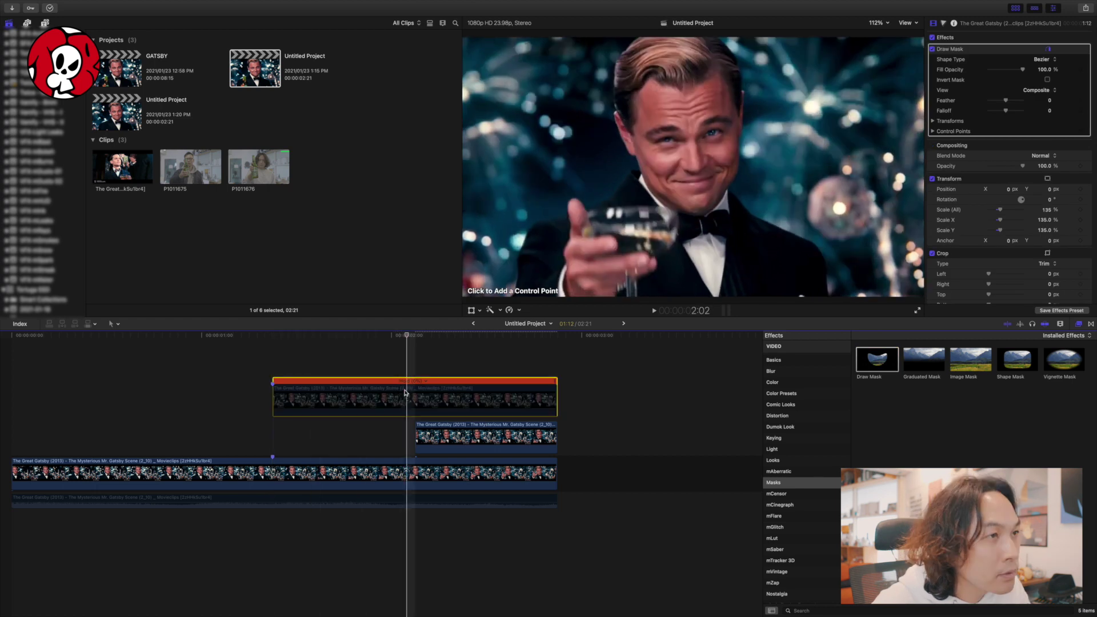
- Trace the Draw Mask around Gatsby's body at the held copy's start, feathered to -22
key(Right)
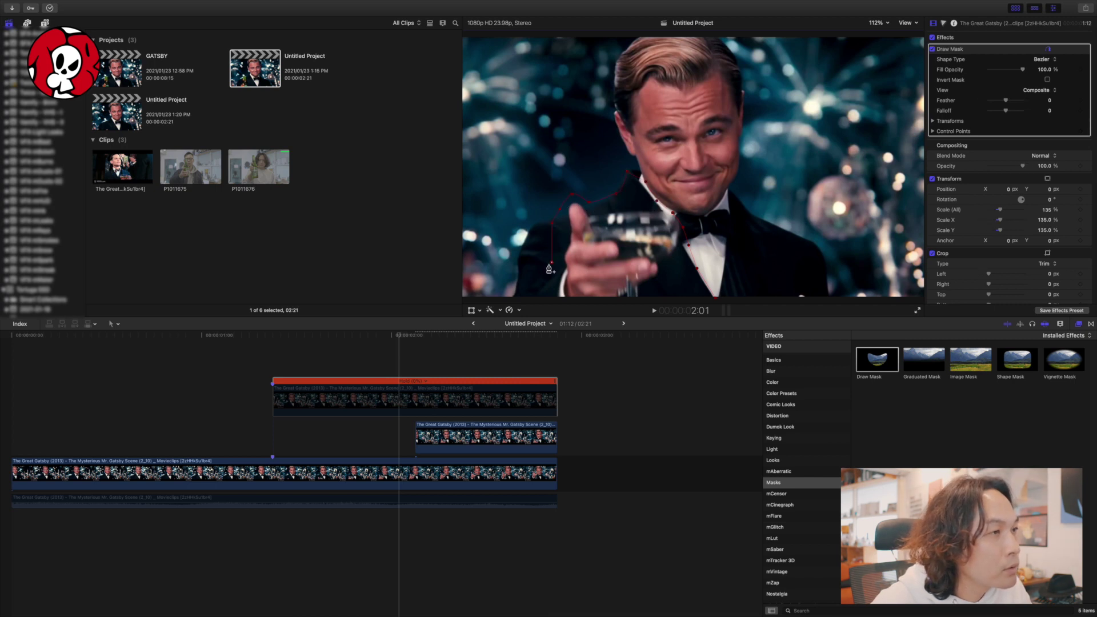
key(Up)
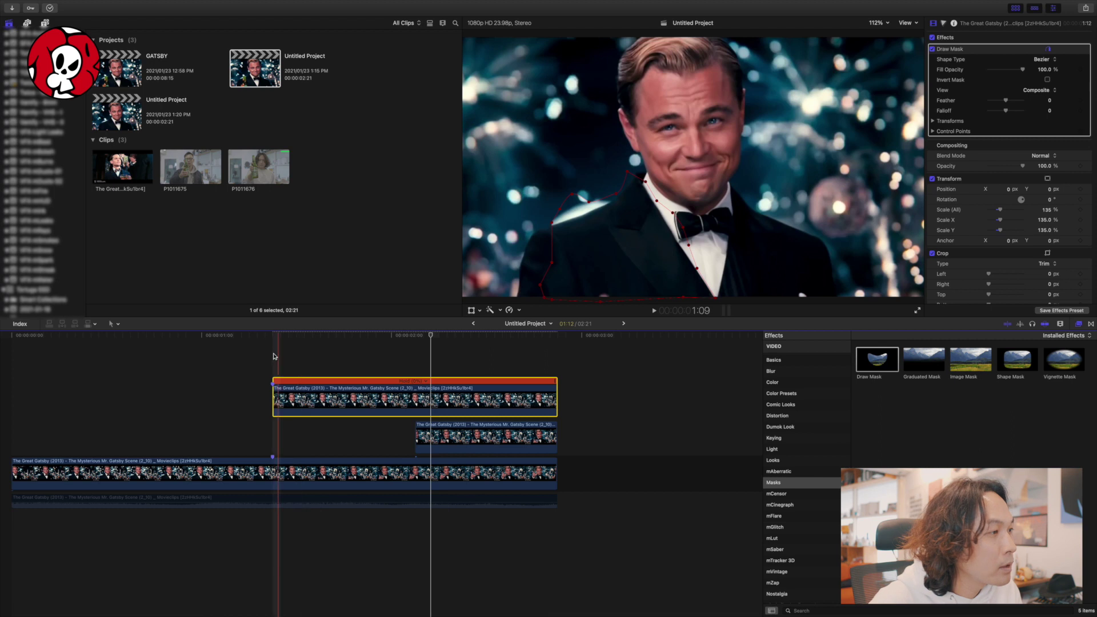
drag(552, 224, 538, 228)
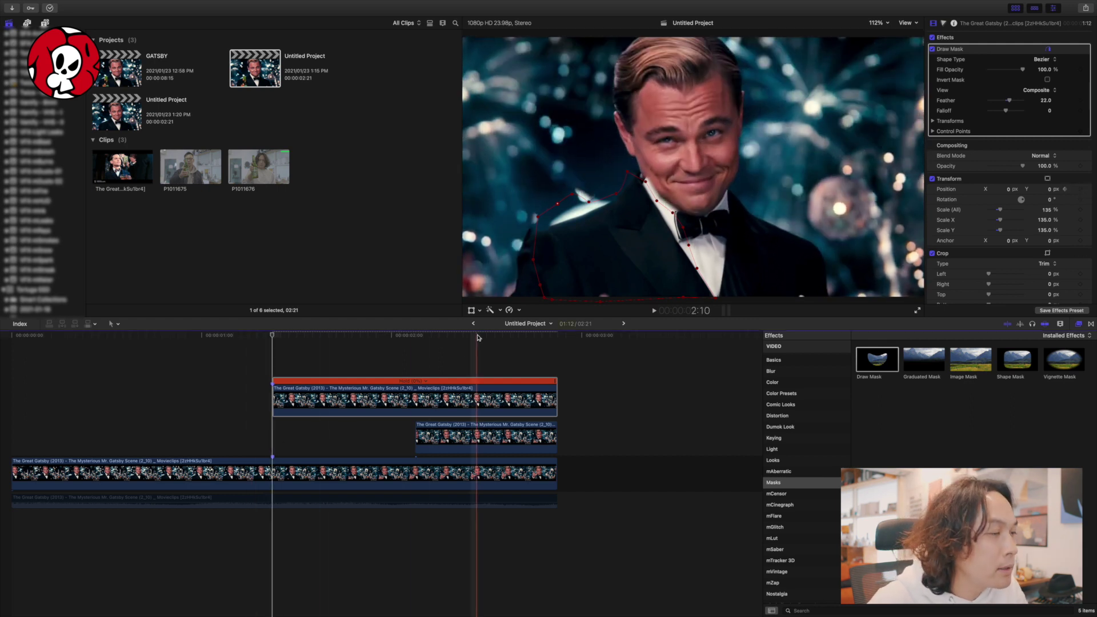
- Keyframe the copy's Transform Position frame by frame so it stays aligned with the shot
key(Right)
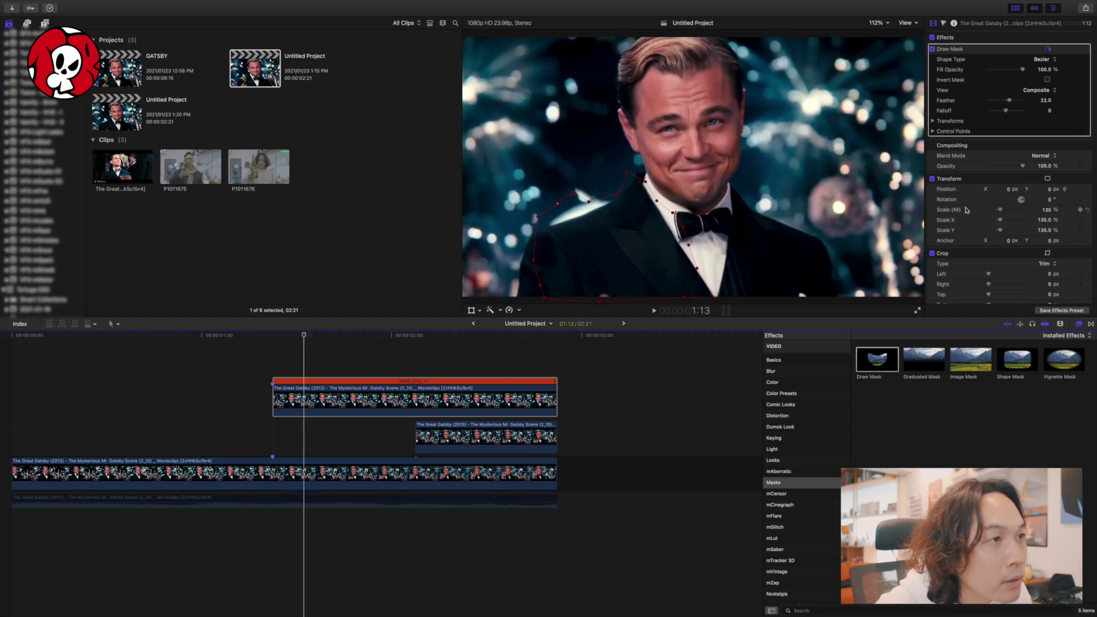
key(Left)
key(Left)
key(Right)
key(Right)
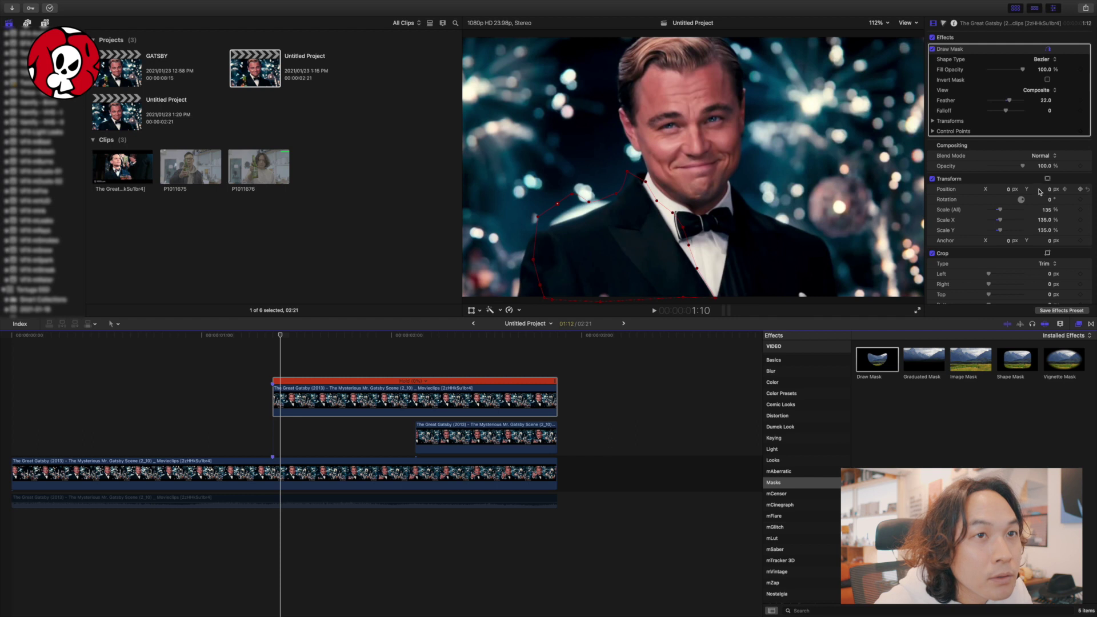
drag(1050, 191, 1050, 189)
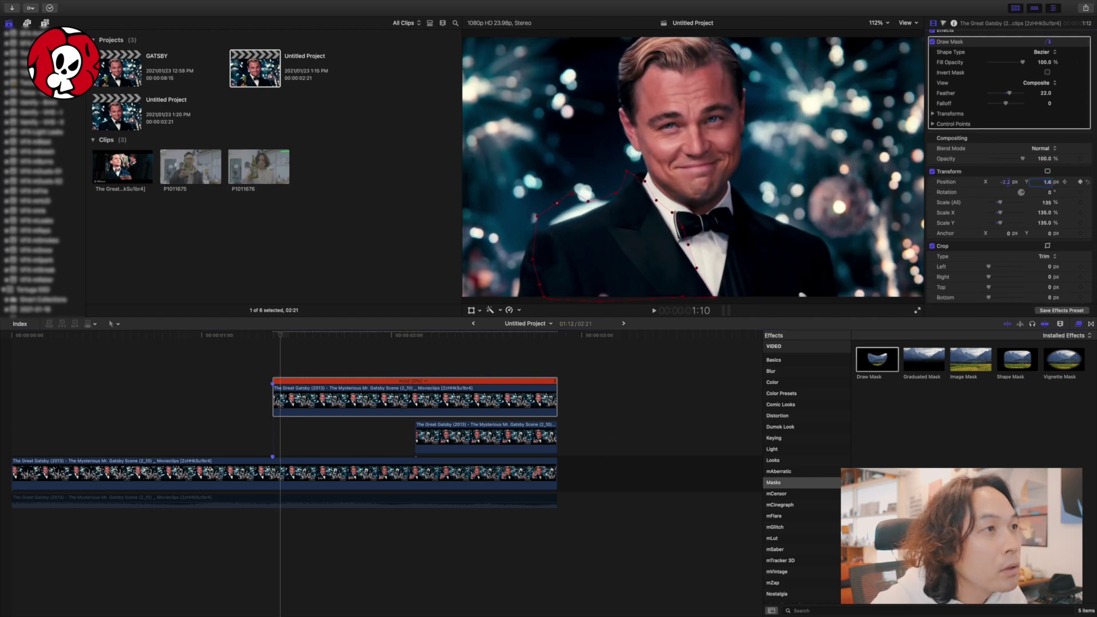
key(Right)
key(Right)
scroll(292, 440, right, 1)
key(super+z)
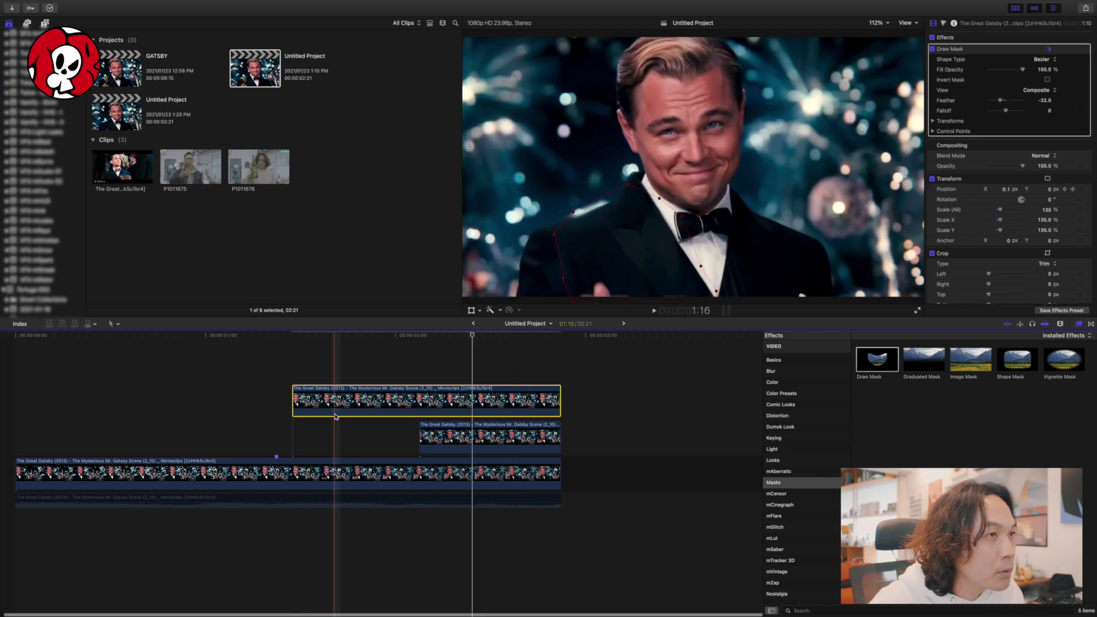
click(302, 471)
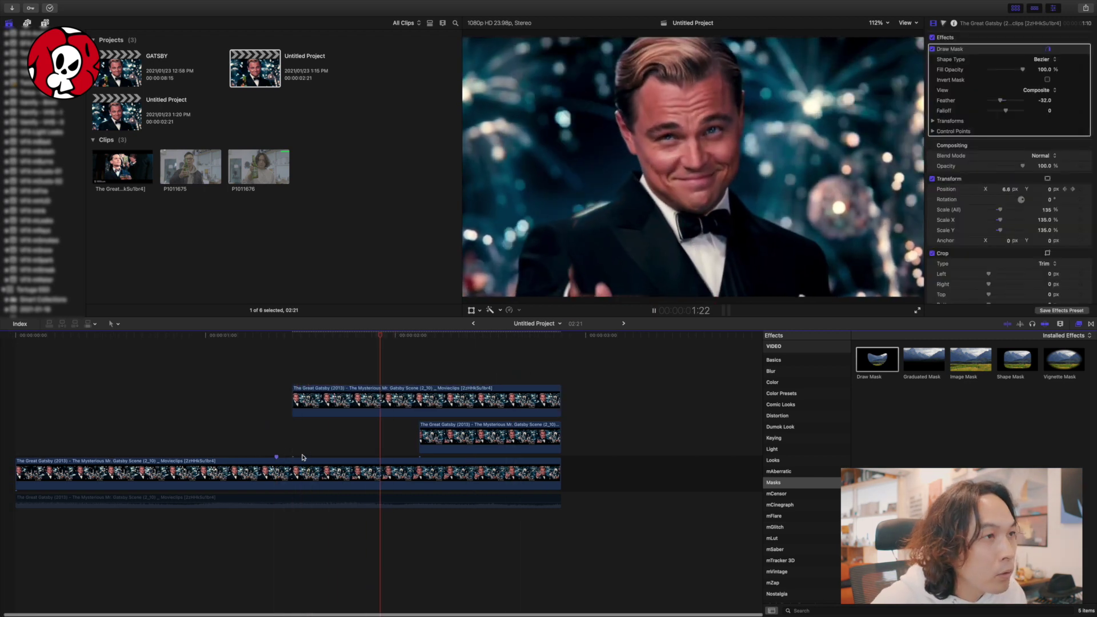
key(Left)
key(Left)
key(Left)
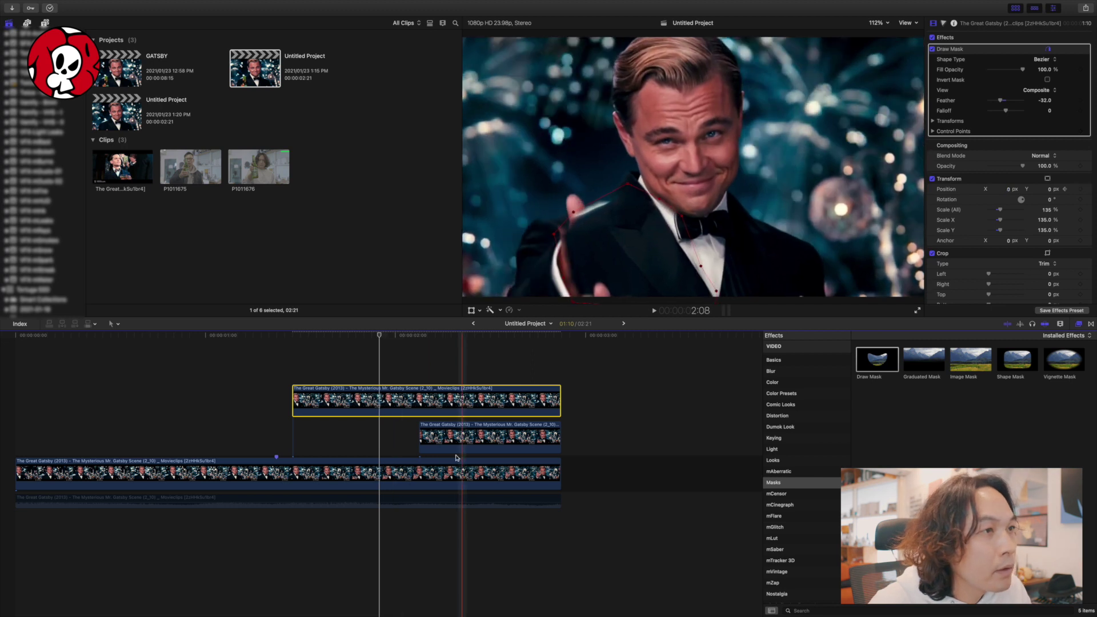
key(Right)
key(Right)
key(Right)
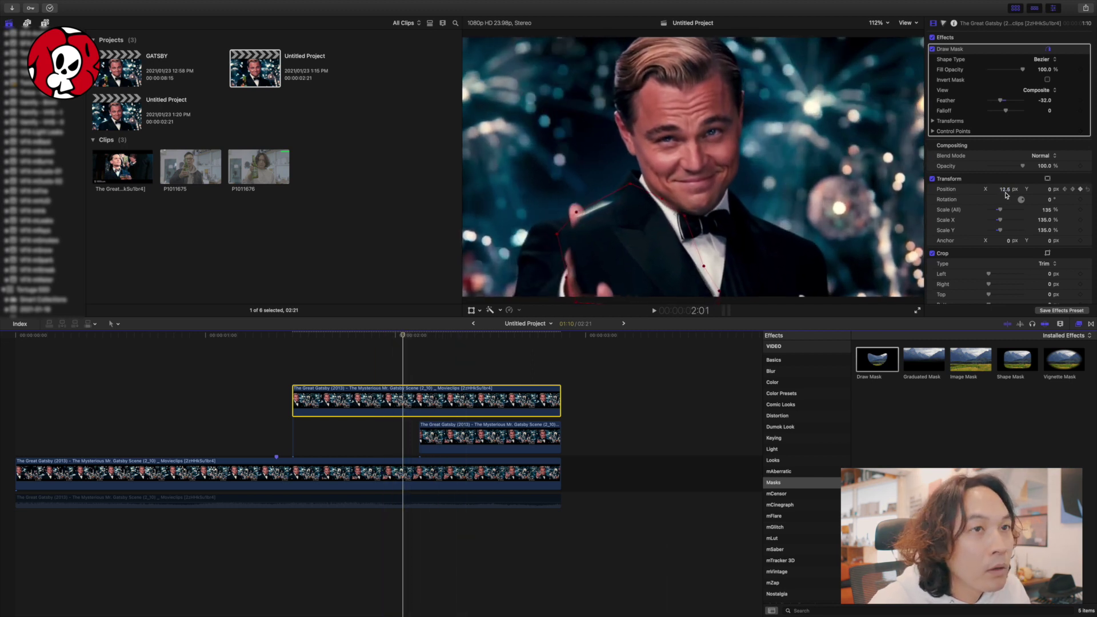
drag(403, 372, 292, 373)
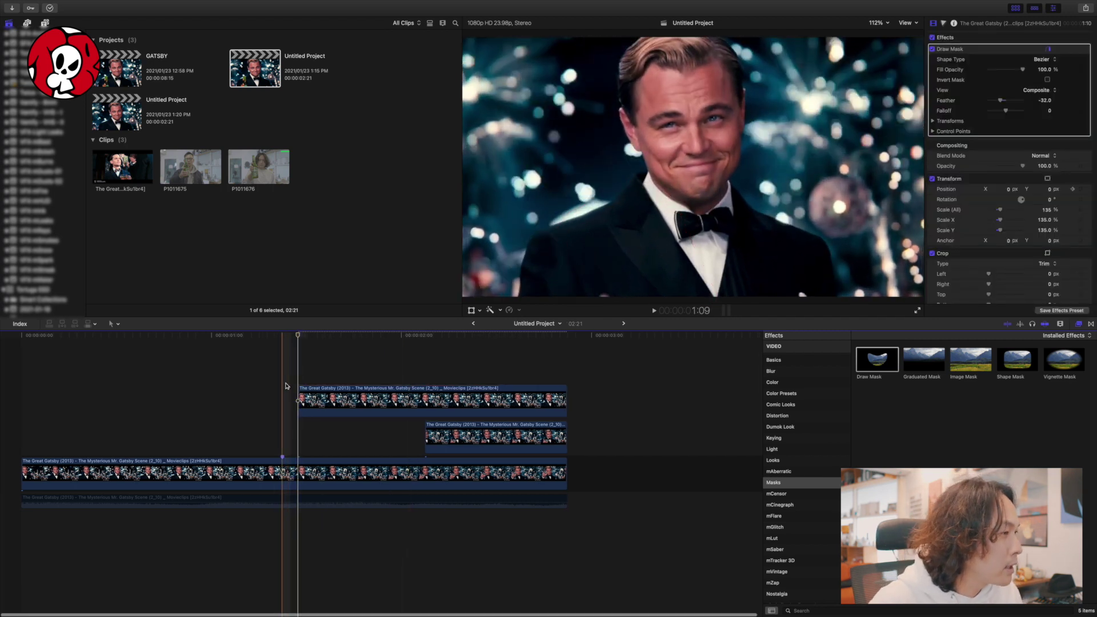
key(Home)
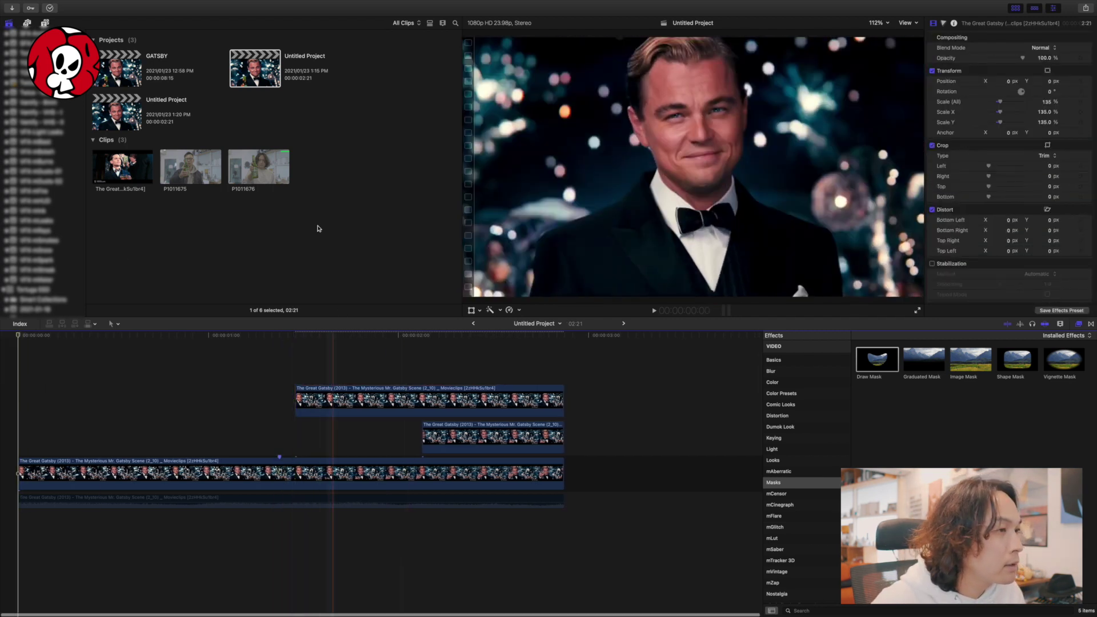
- Add P1011676 above the Gatsby clip and slide it earlier in the timeline
click(262, 175)
drag(259, 168, 54, 362)
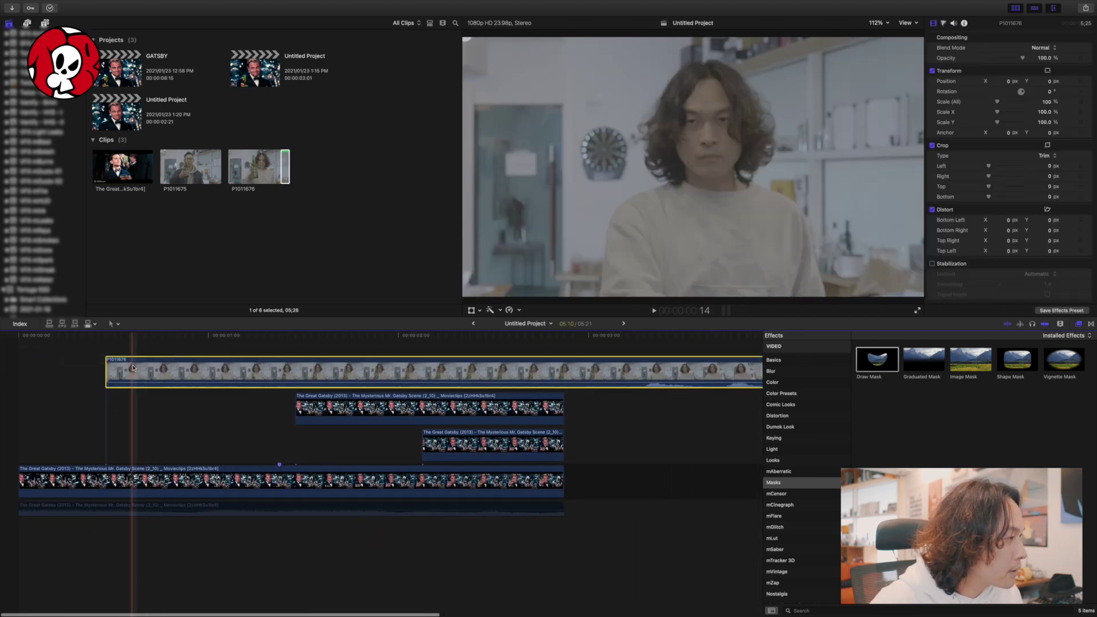
drag(54, 362, 280, 407)
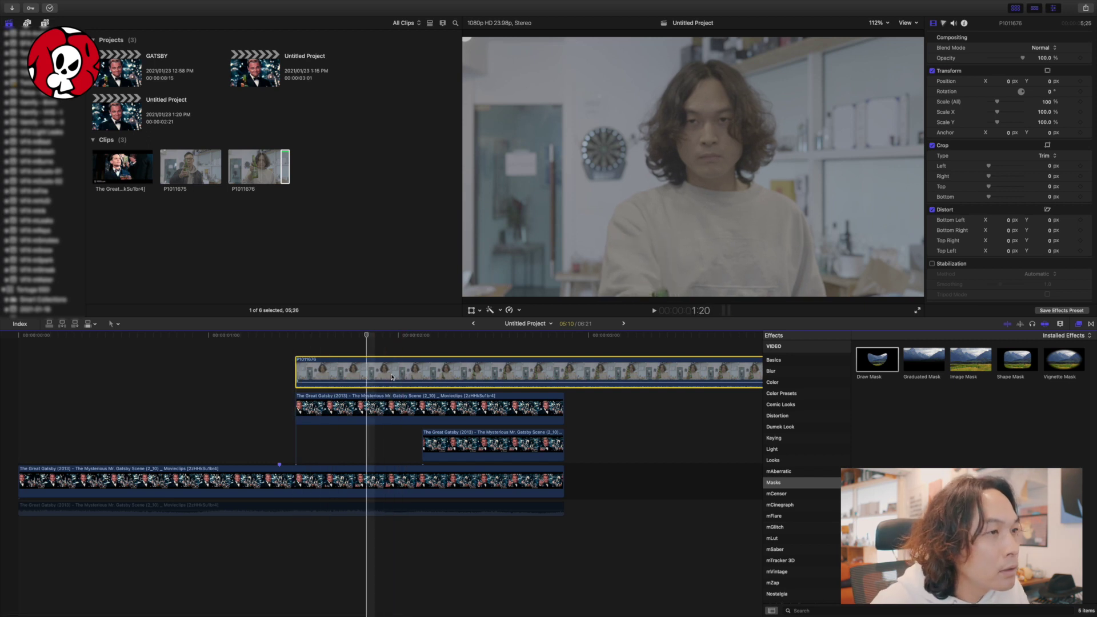
click(369, 368)
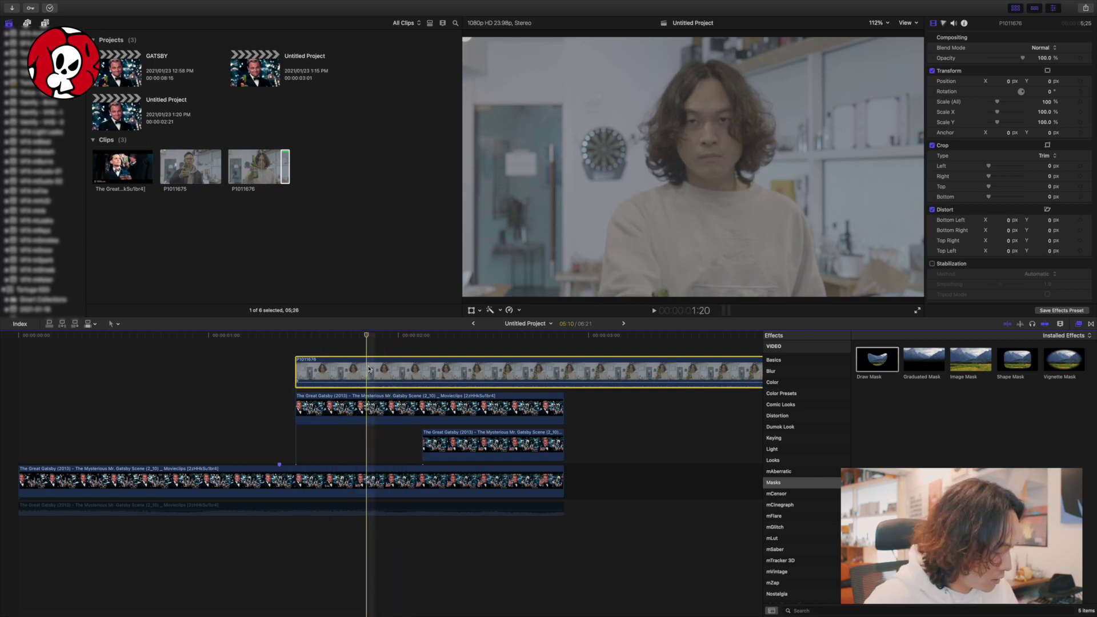
drag(369, 368, 301, 375)
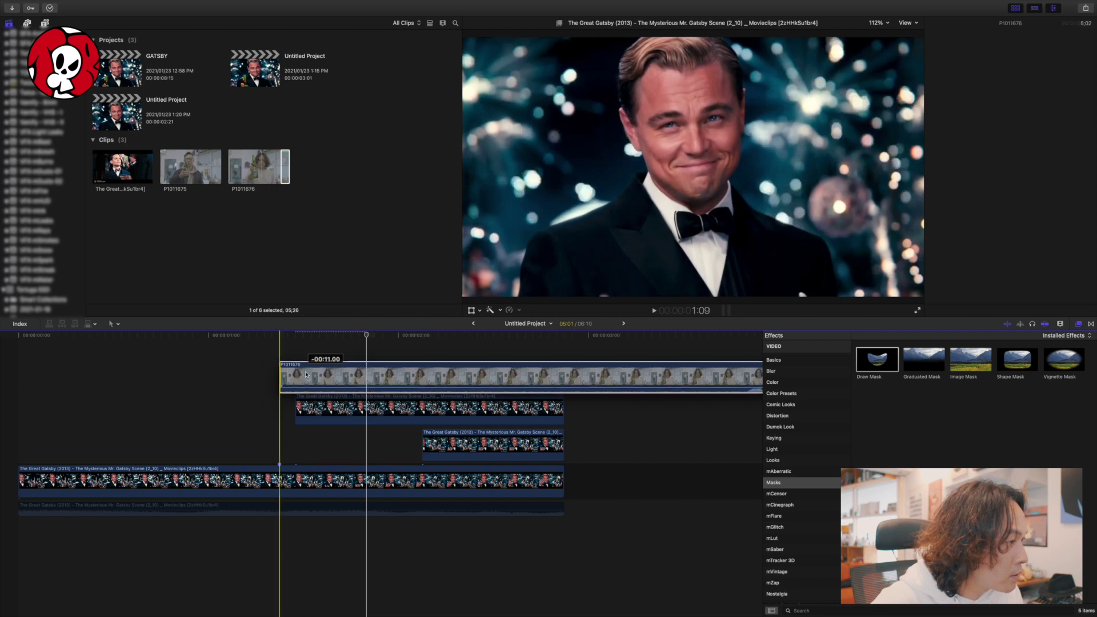
- Trim P1011676 to end with the Gatsby clips, review playback, and open its Custom speed settings
mouse_move(762, 375)
mouse_down()
mouse_move(507, 376)
mouse_move(536, 384)
mouse_up()
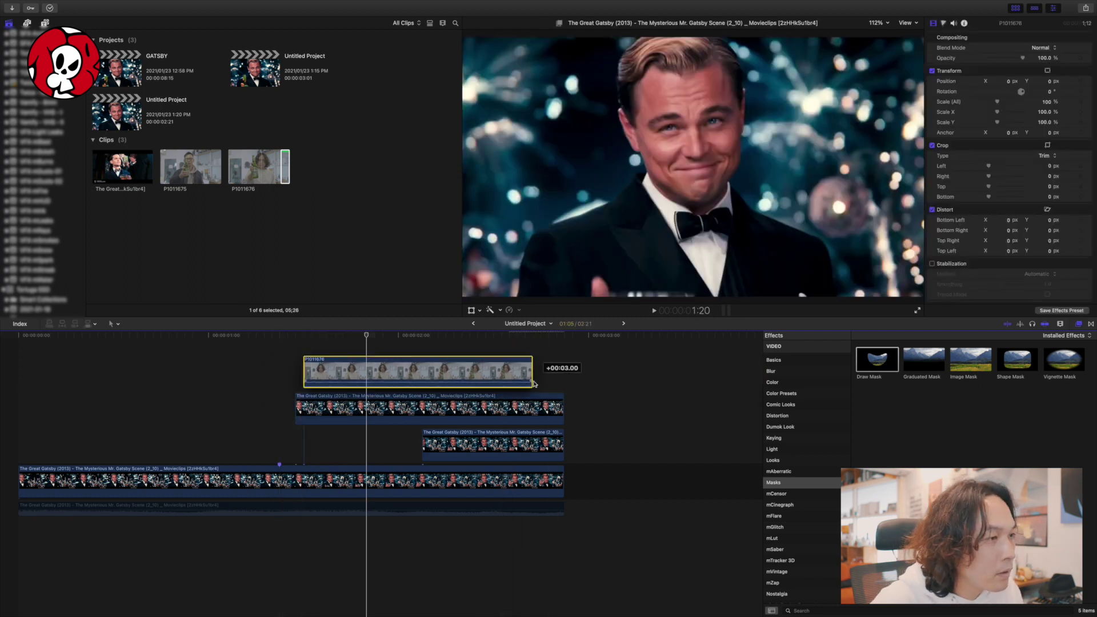
drag(399, 372, 376, 371)
drag(509, 371, 563, 371)
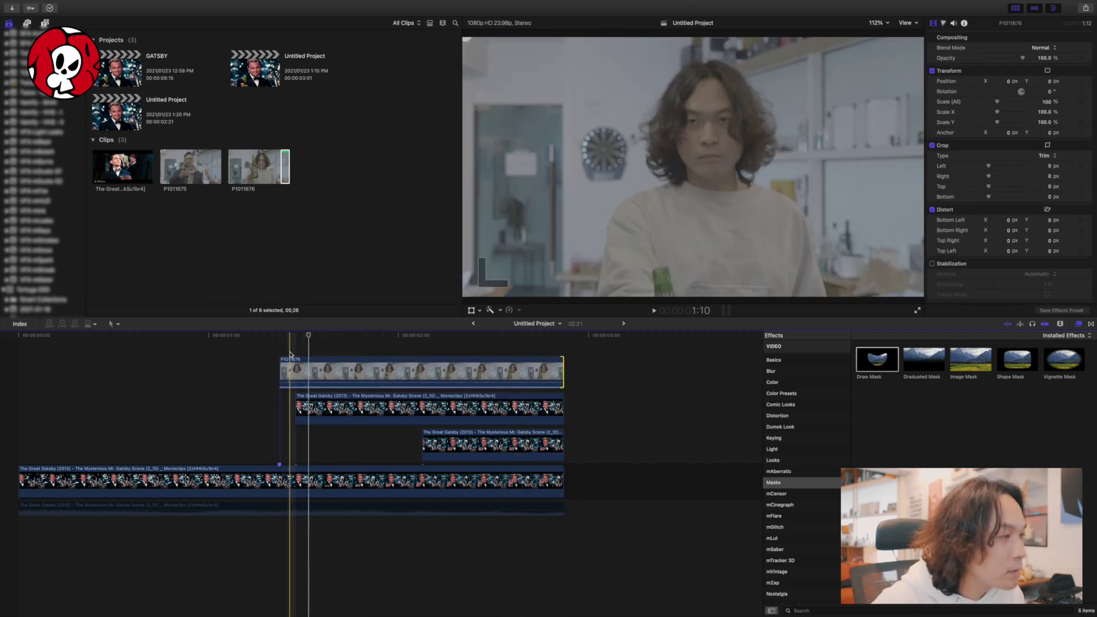
key(Home)
key(space)
key(space)
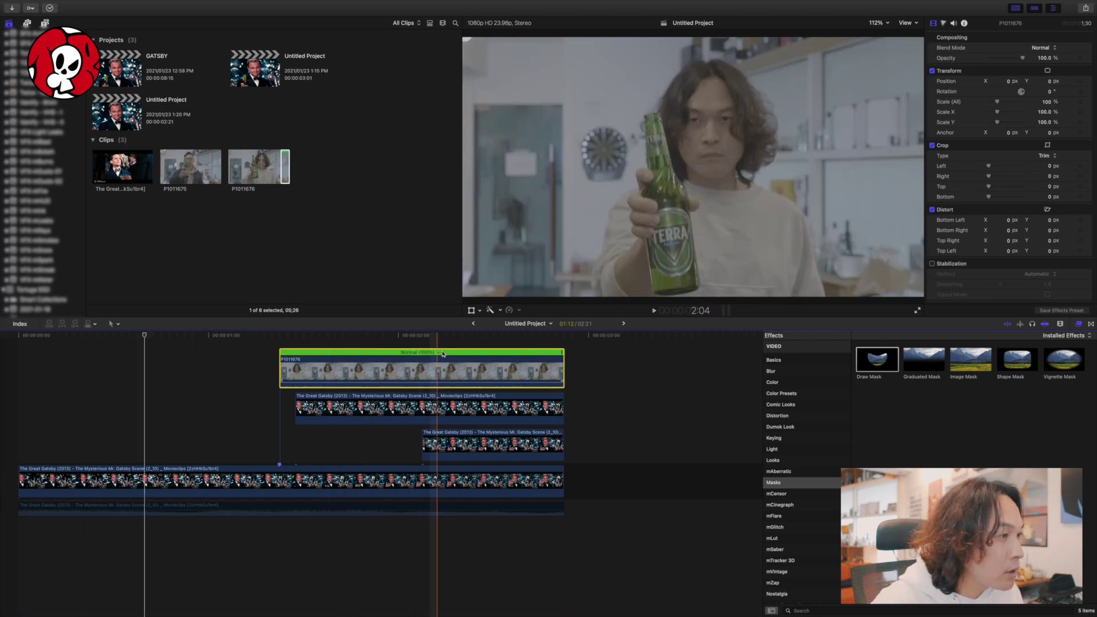
click(439, 353)
click(454, 389)
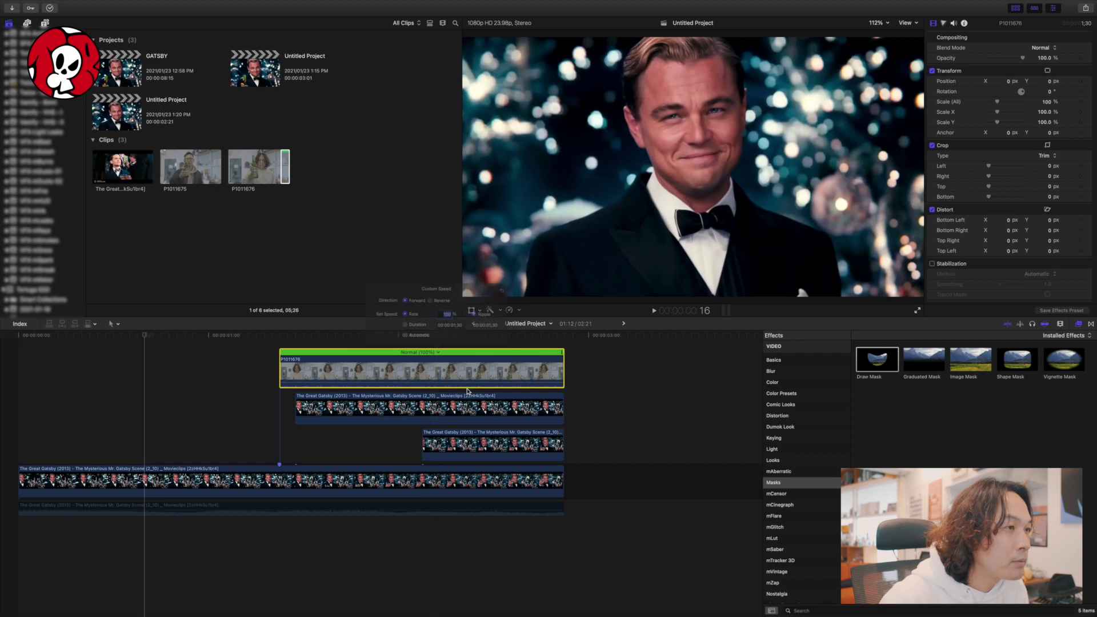
- Set P1011676's custom speed rate to 40%
text(0)
key(Return)
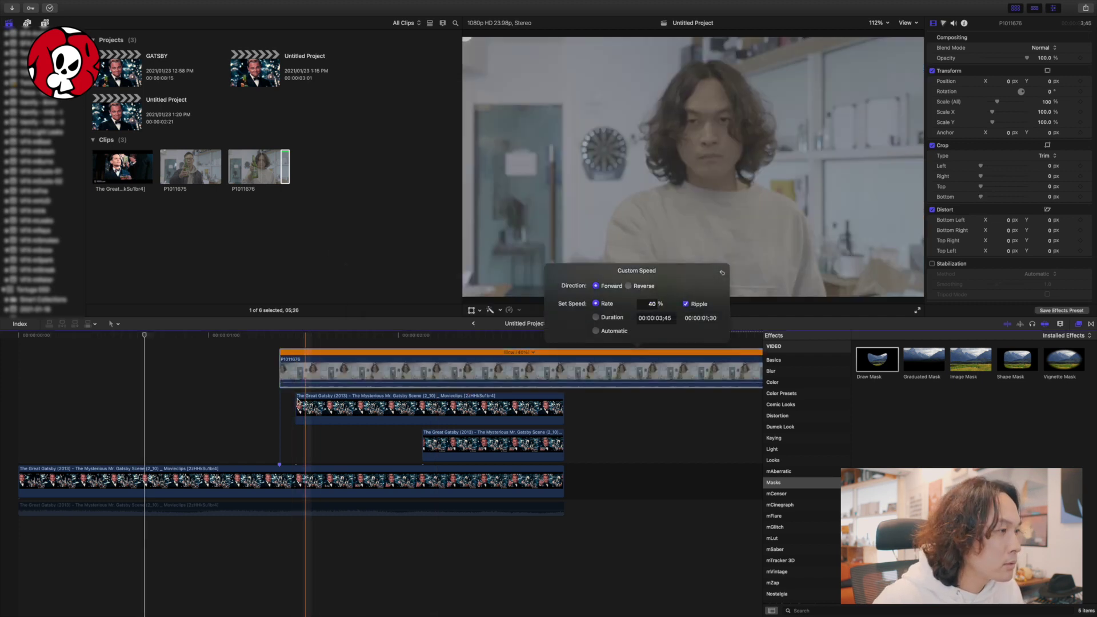
click(258, 394)
- Trim the slowed clip's start and end to line up with the Gatsby clips
key(super+4)
click(291, 374)
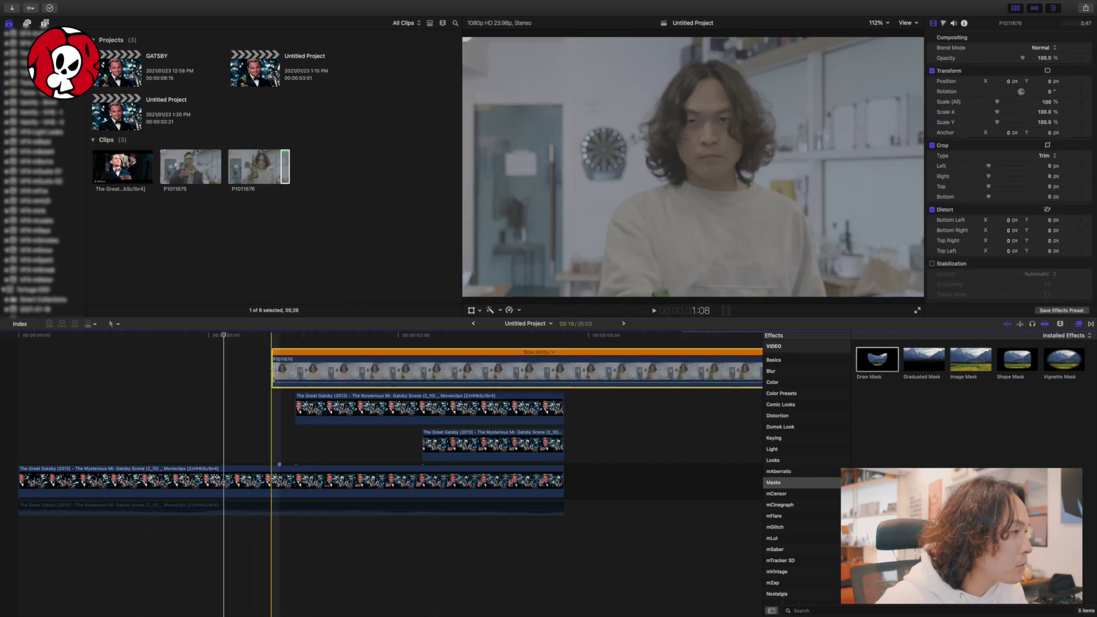
drag(273, 375, 279, 375)
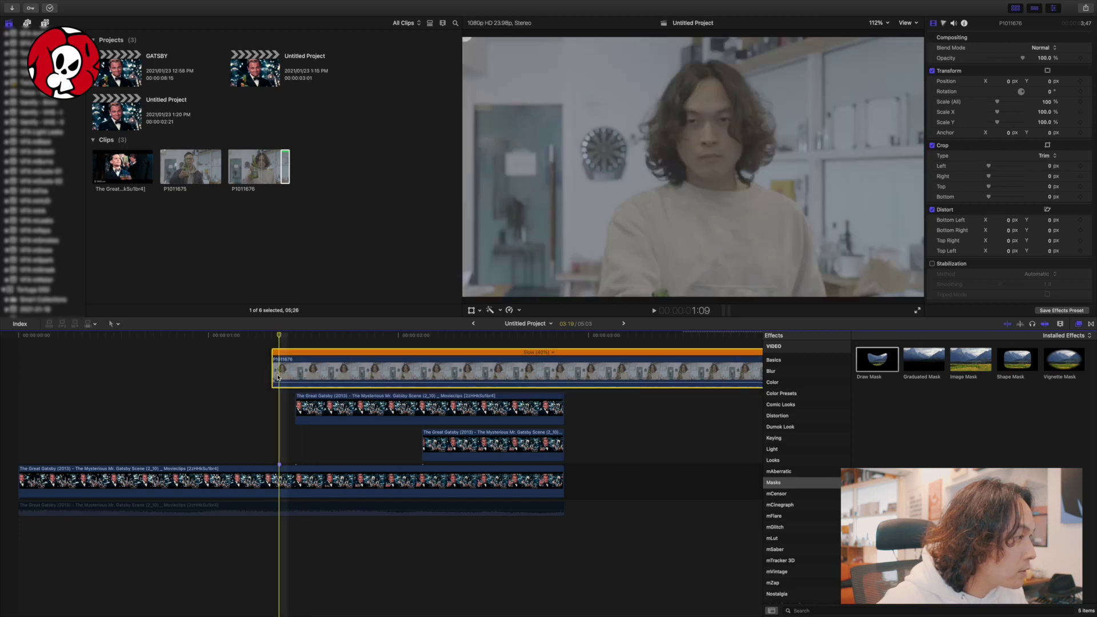
key(Left)
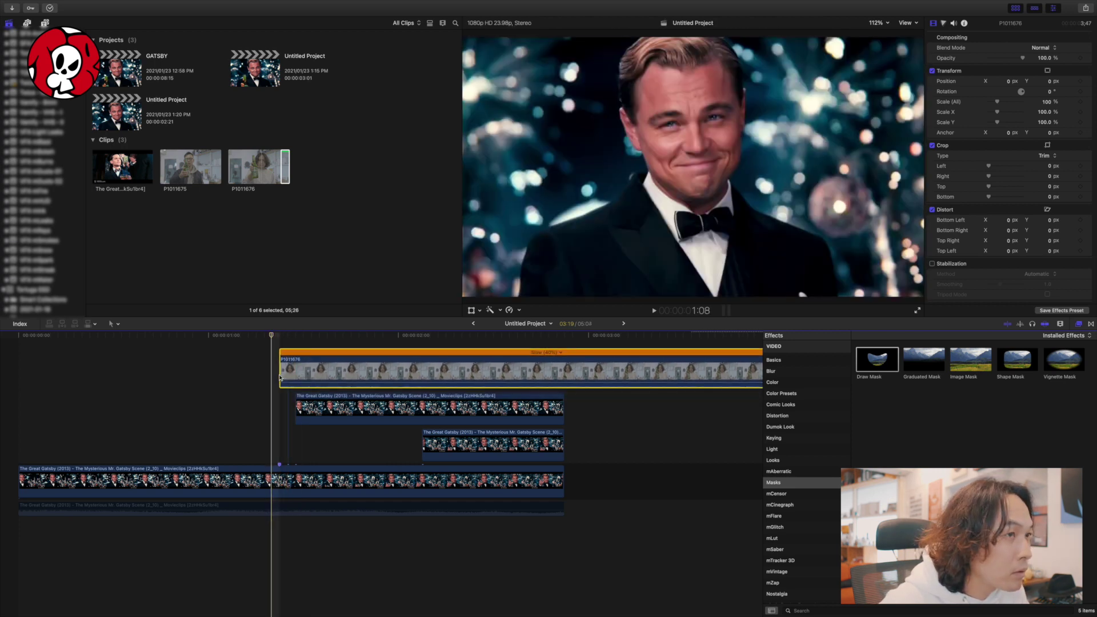
key(Right)
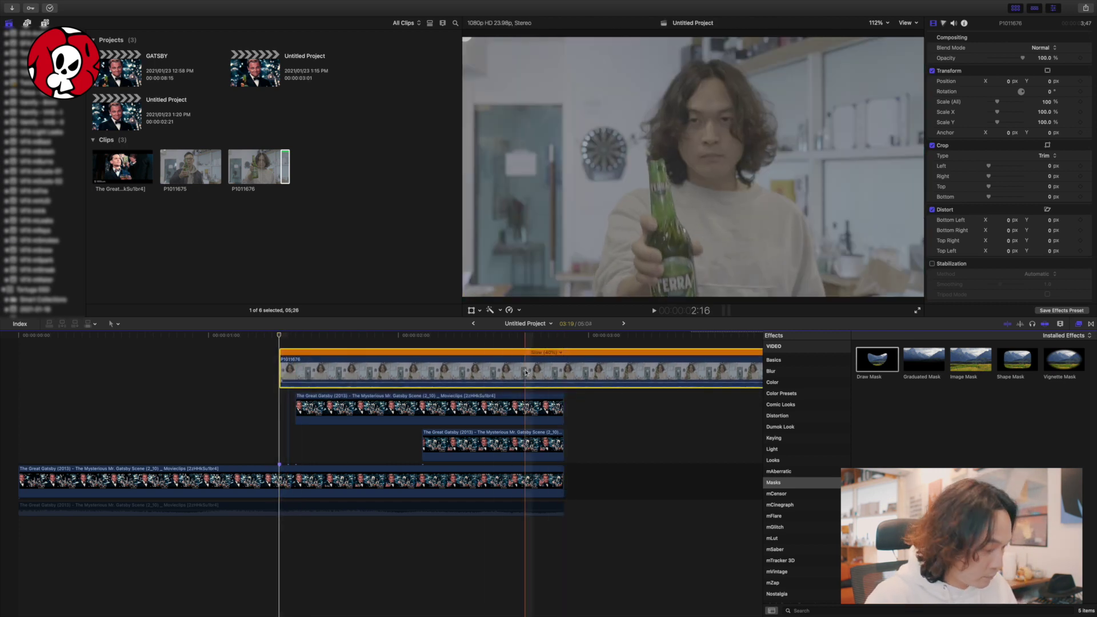
drag(762, 377, 563, 381)
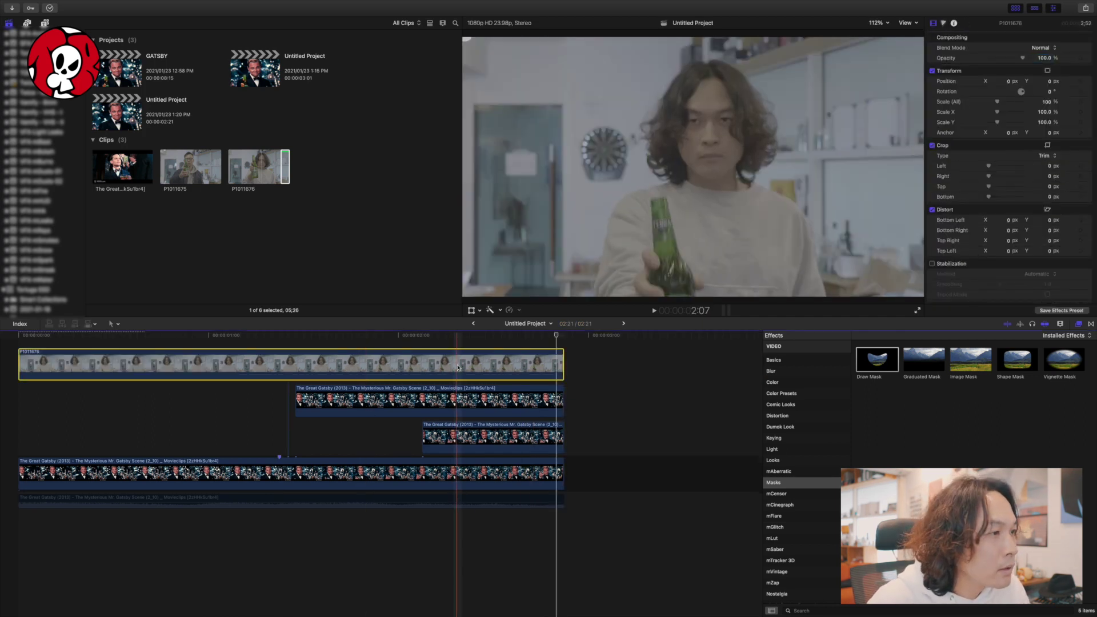
- Apply Draw Mask to P1011676, outline the TERRA bottle and hand, and show its control points
double_click(877, 359)
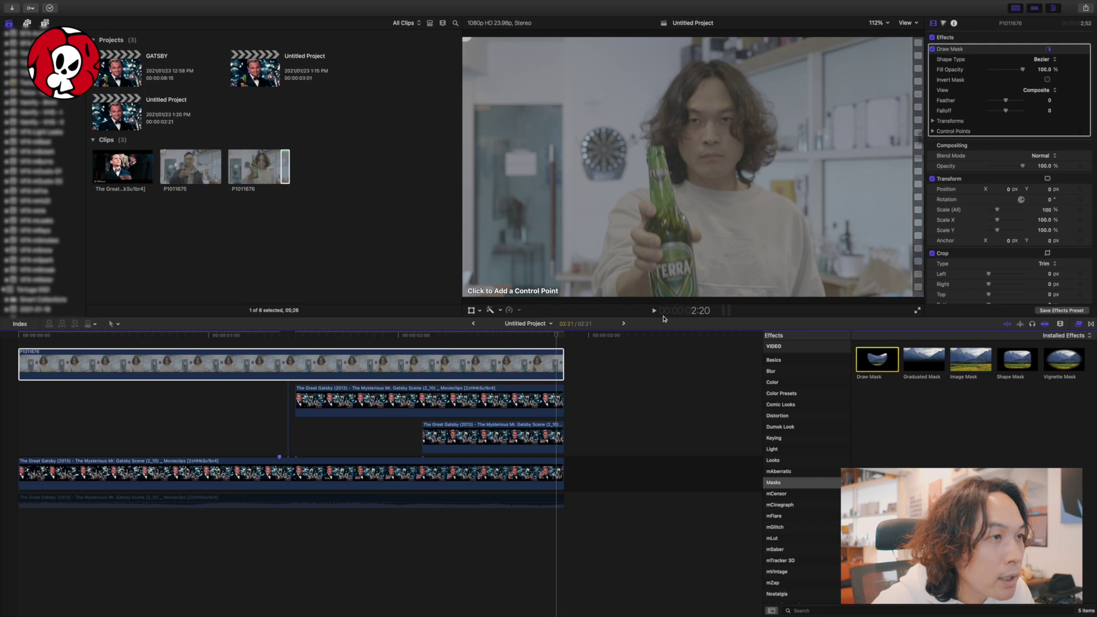
click(700, 298)
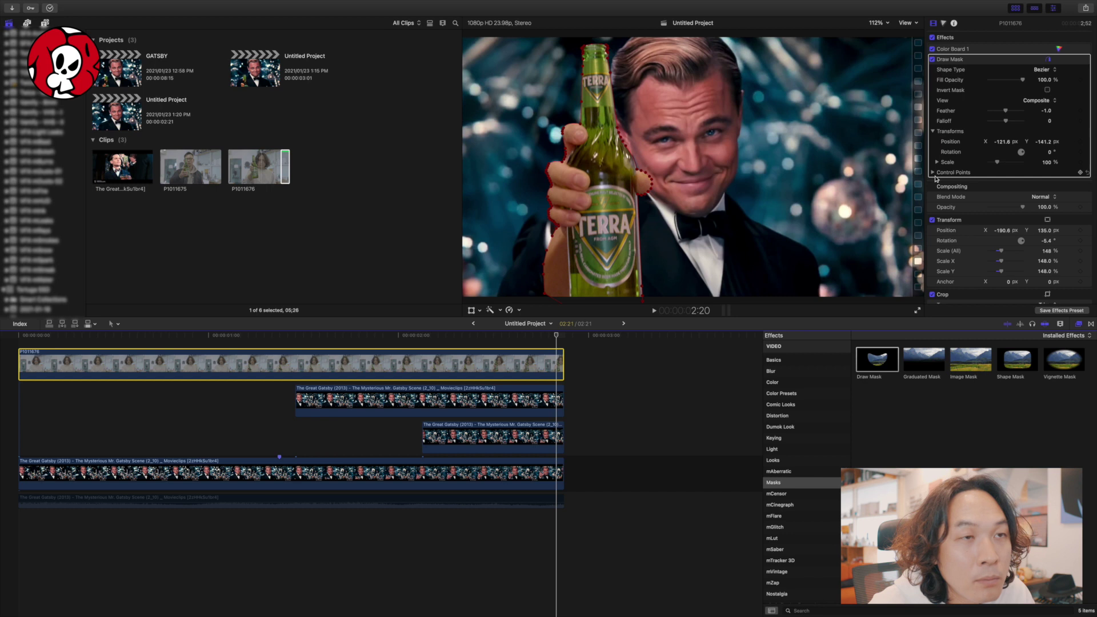
click(932, 172)
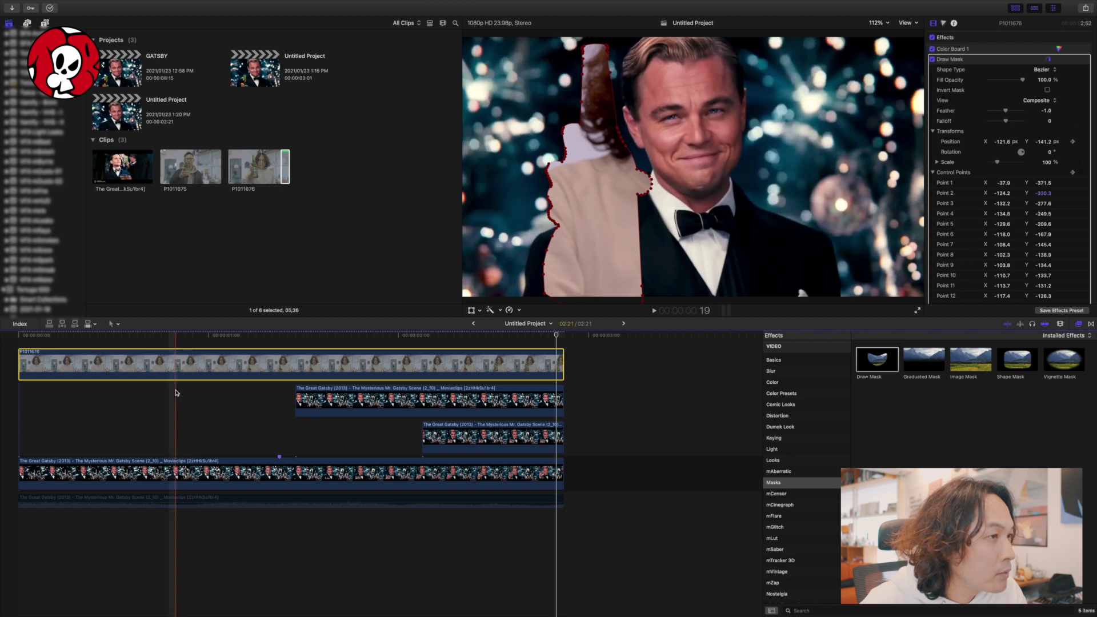
- Keyframe the bottle mask's position so it starts below the frame and rises, then play back
key(Left)
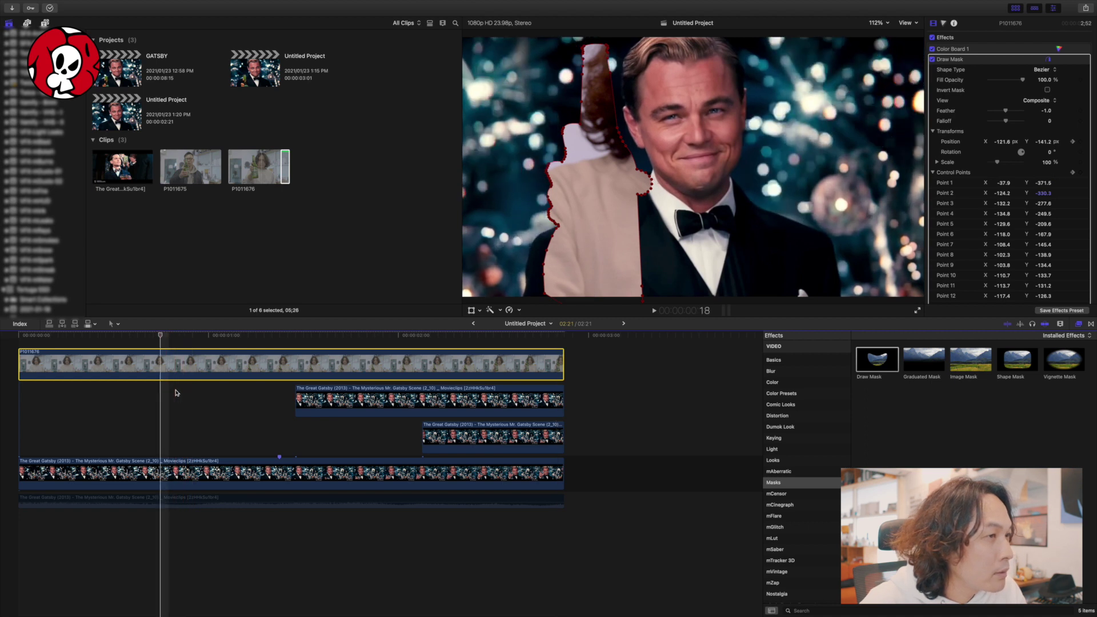
key(Right)
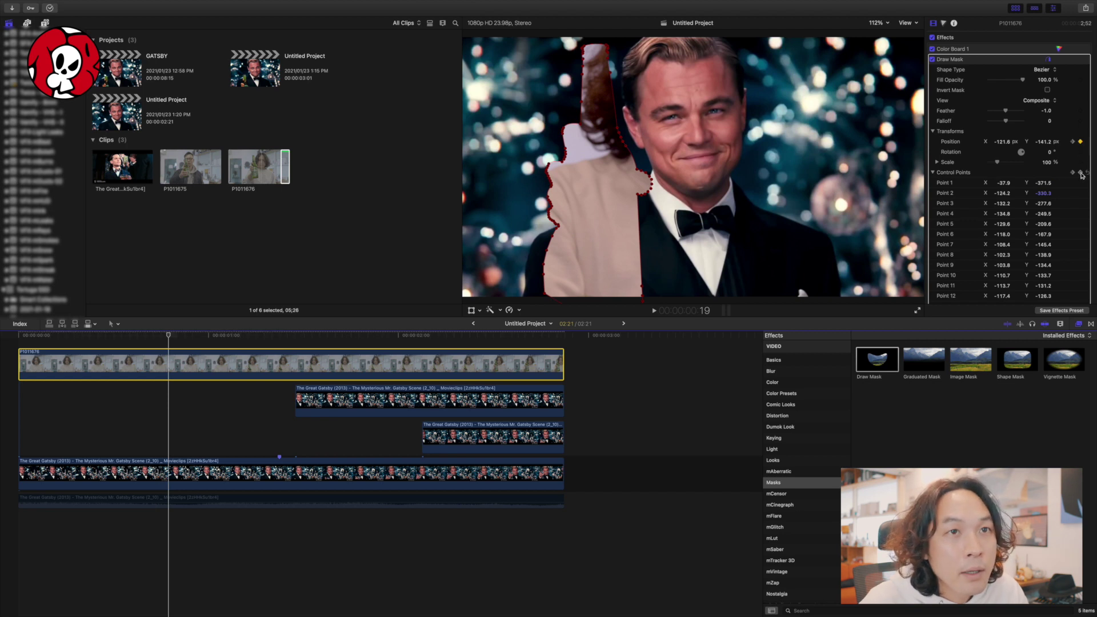
scroll(990, 176, down, 1)
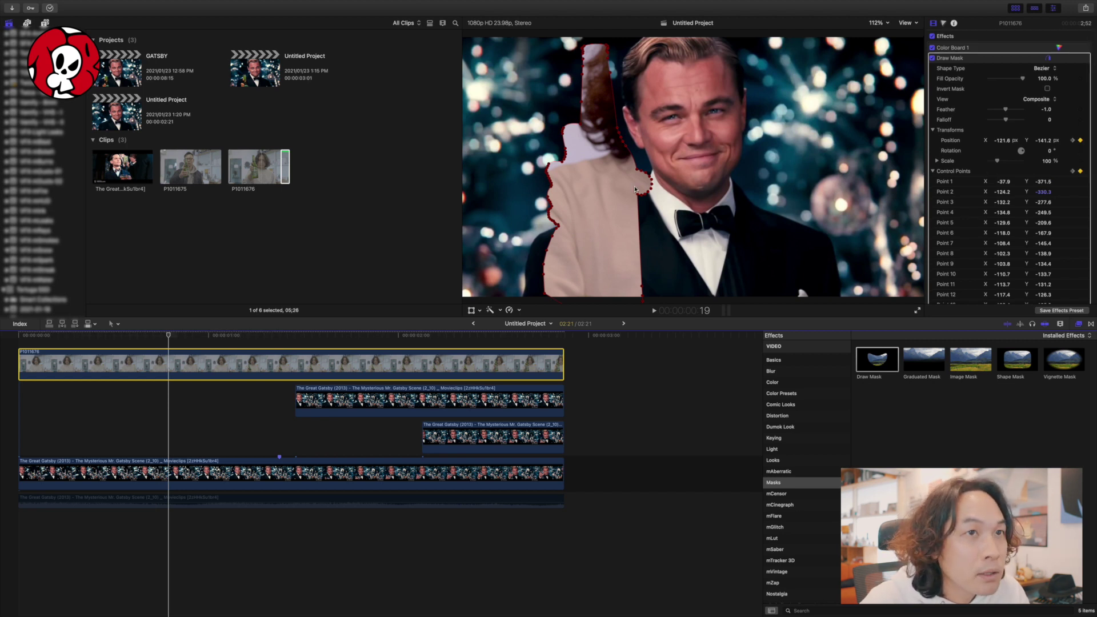
drag(680, 163, 579, 426)
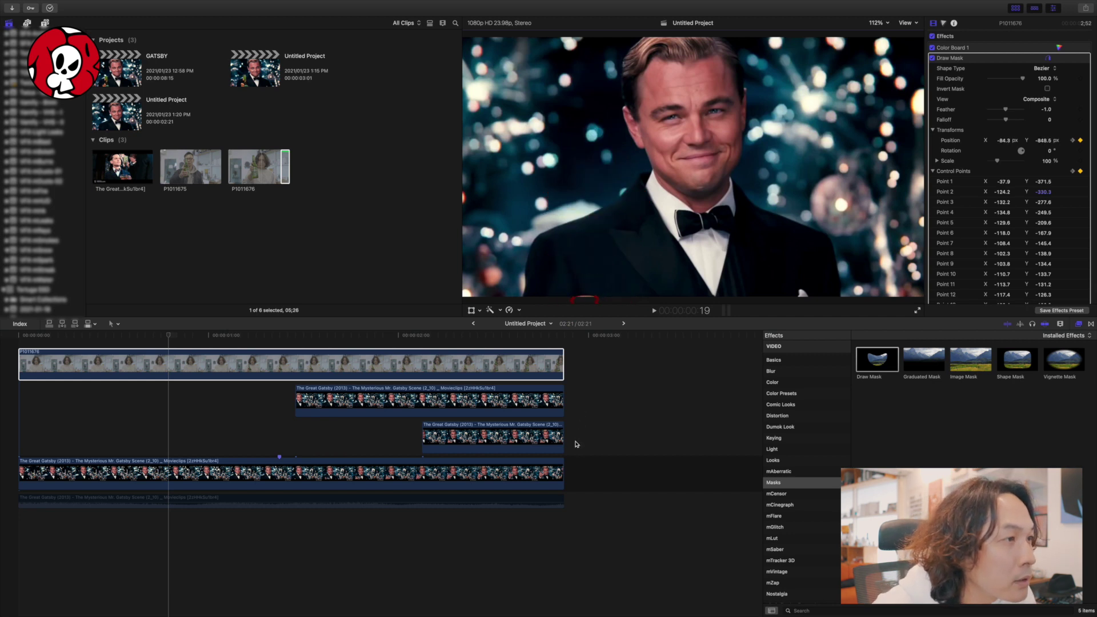
key(space)
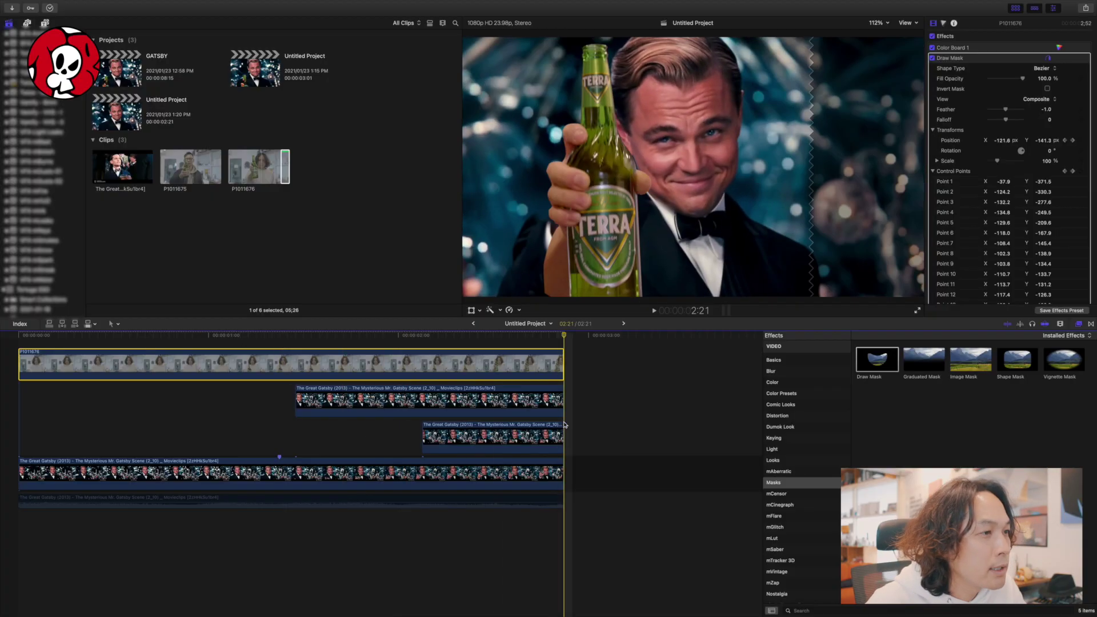
key(Left)
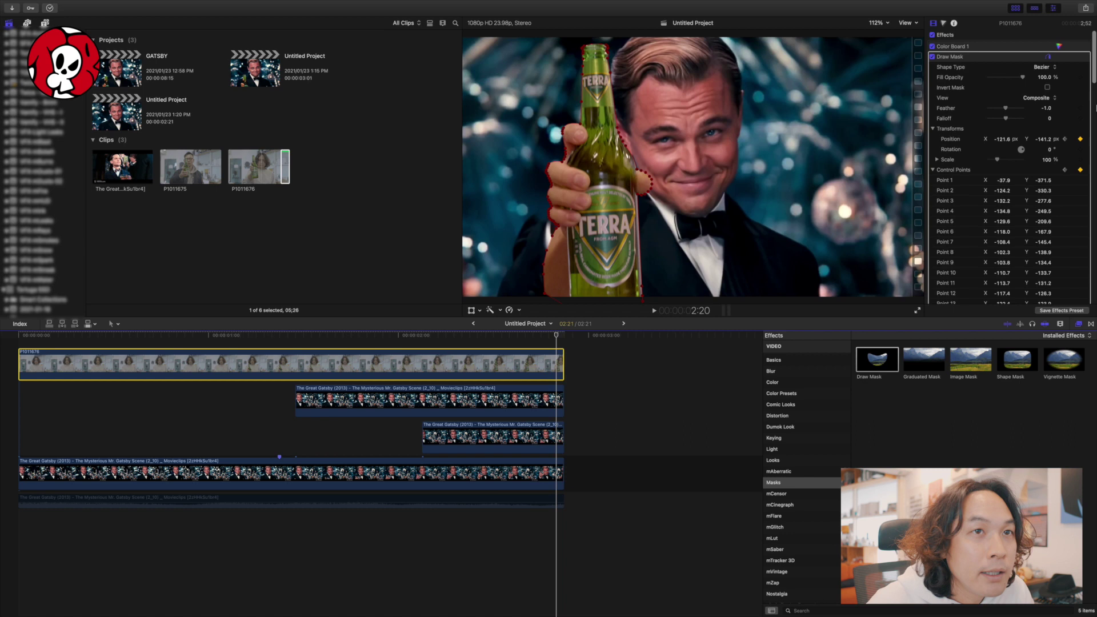
- Step back through earlier frames, nudging the bottle mask down onto the TERRA bottle
key(Left)
key(Left)
key(Left)
key(Left)
key(Left)
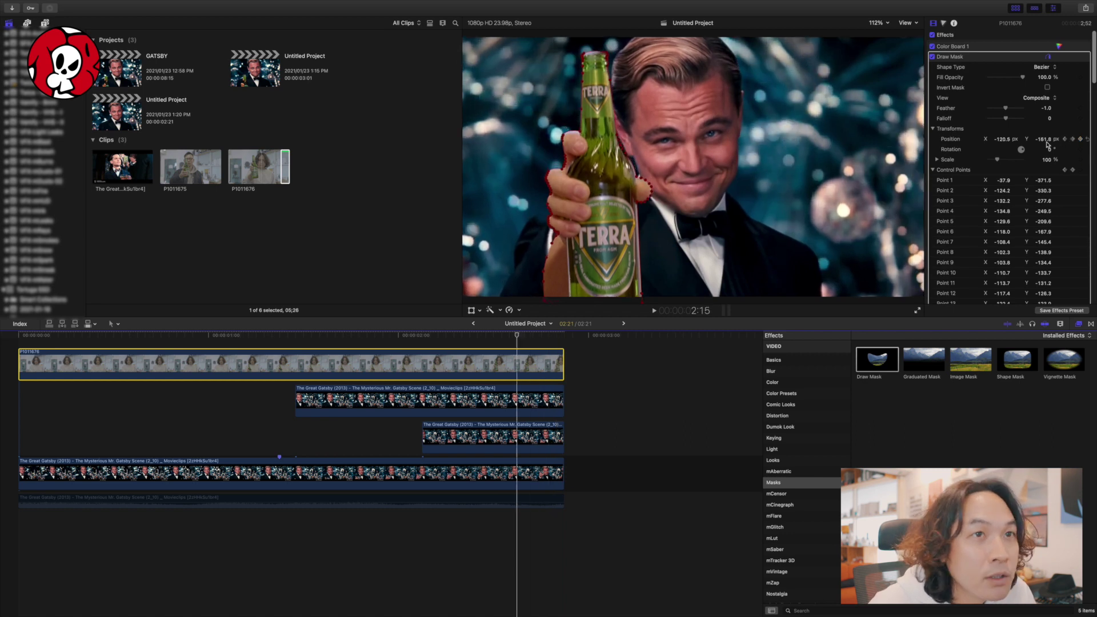
drag(648, 179, 628, 190)
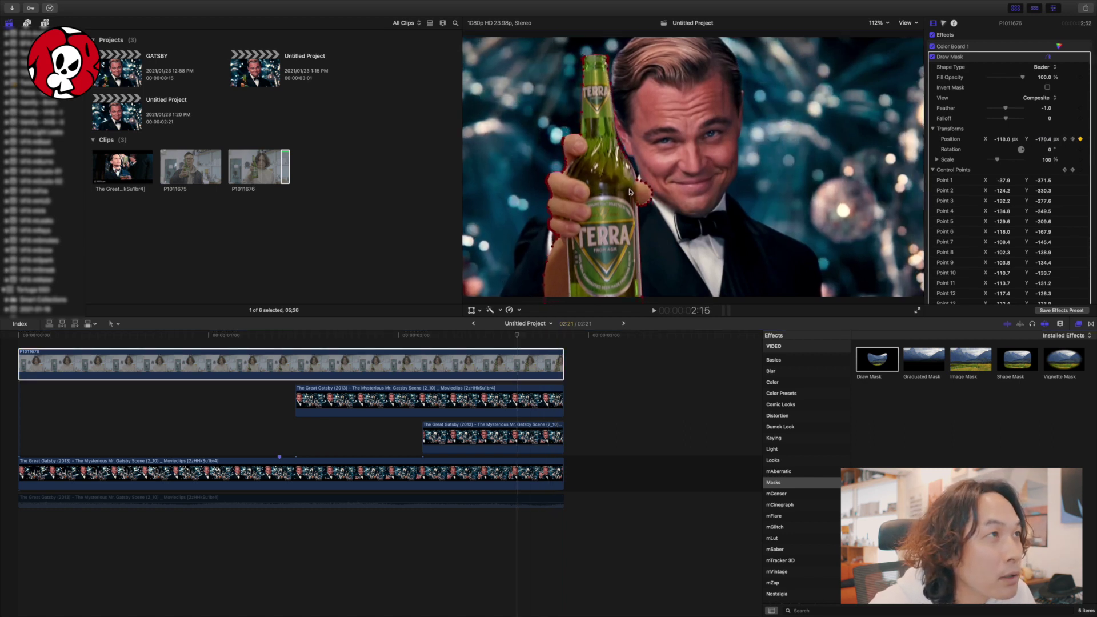
key(Left)
key(Left)
key(Left)
drag(601, 188, 603, 219)
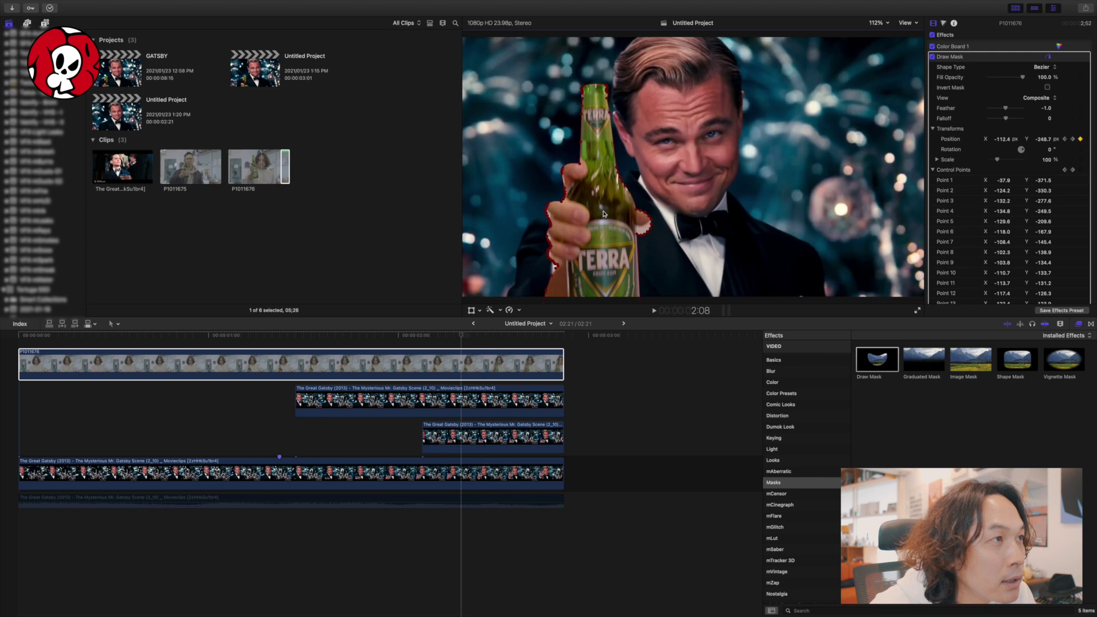
key(Left)
key(Left)
key(Left)
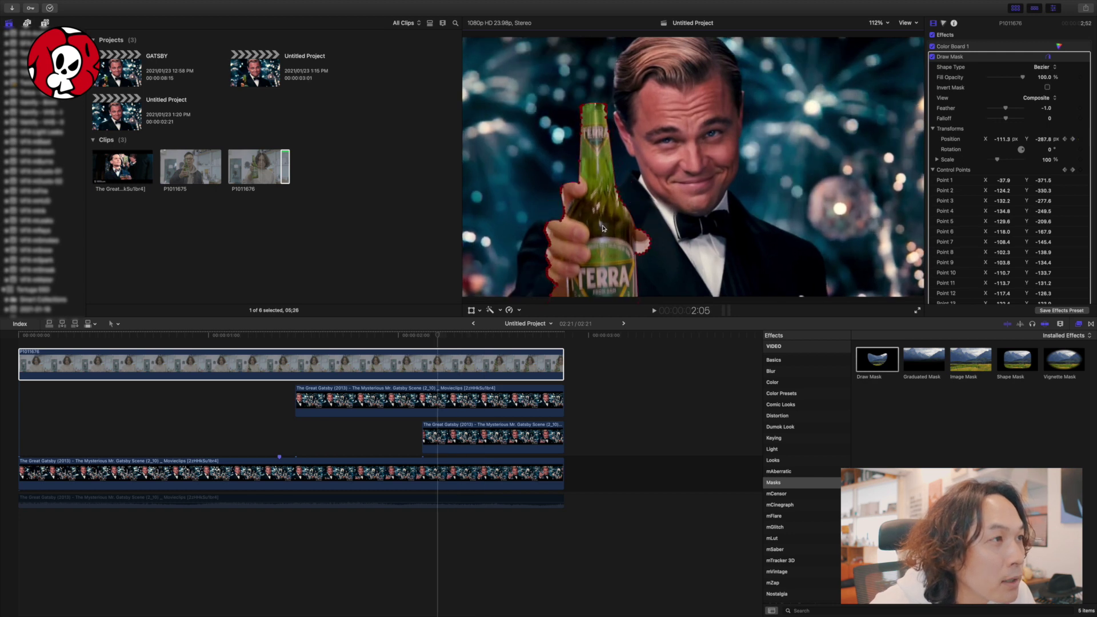
key(Left)
key(Left)
key(Left)
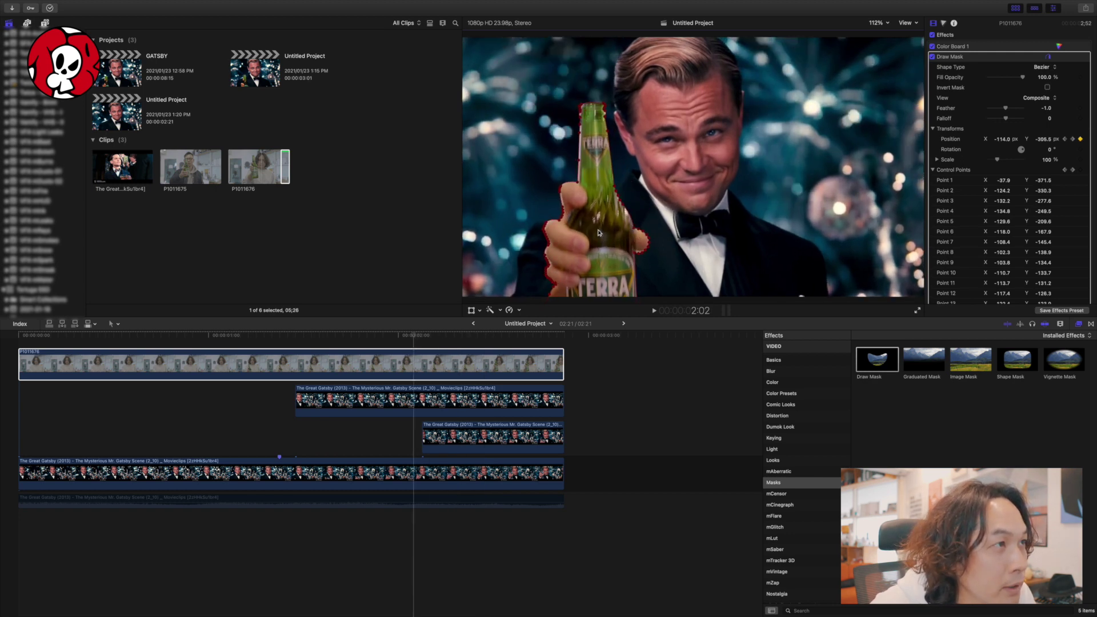
key(Left)
key(Left)
key(Left)
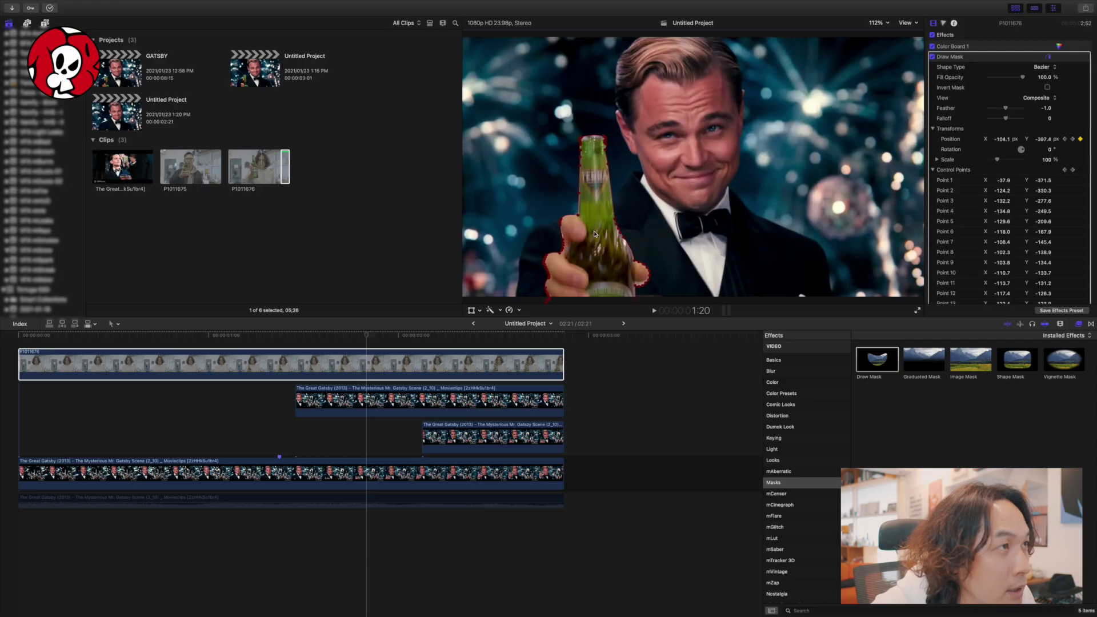
key(Left)
key(Left)
key(Left)
key(Left)
key(Left)
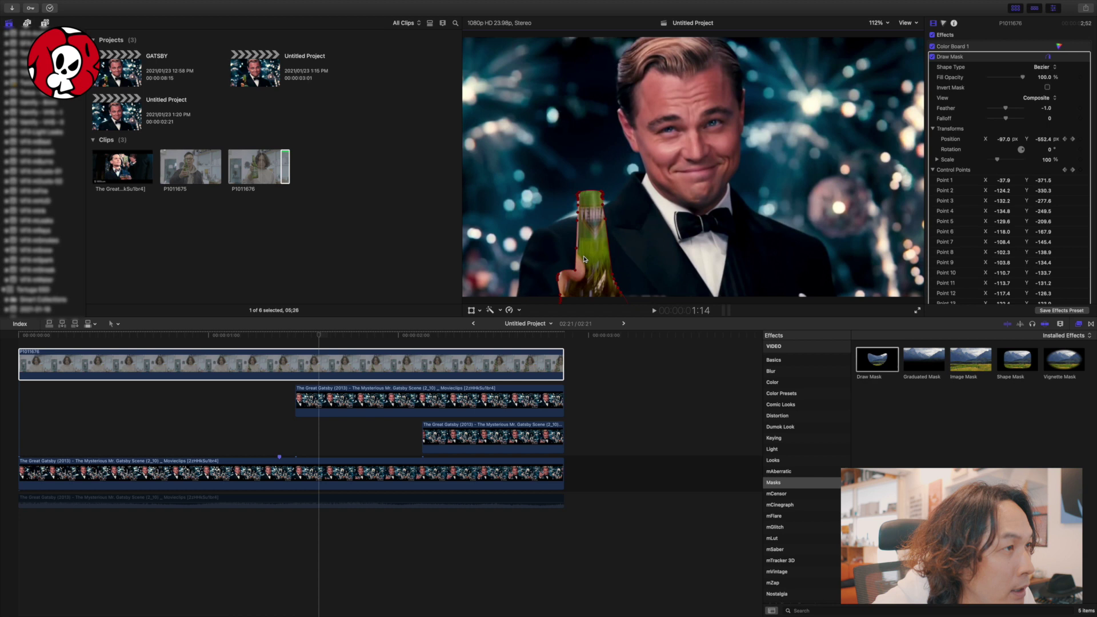
key(Left)
key(Left)
key(Left)
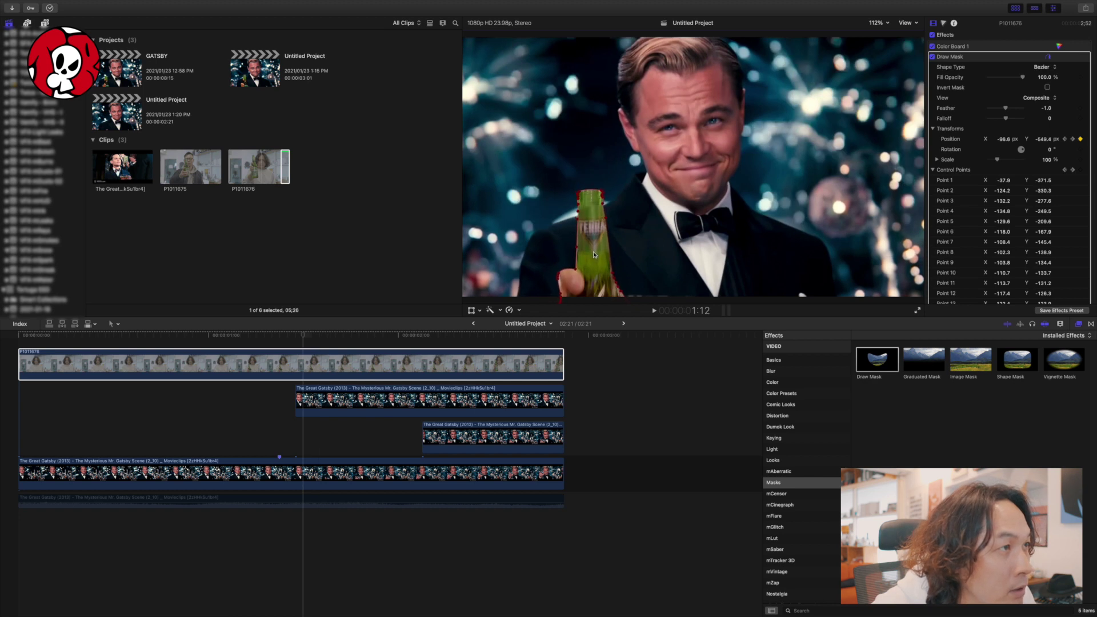
key(Left)
key(Left)
key(Left)
key(Left)
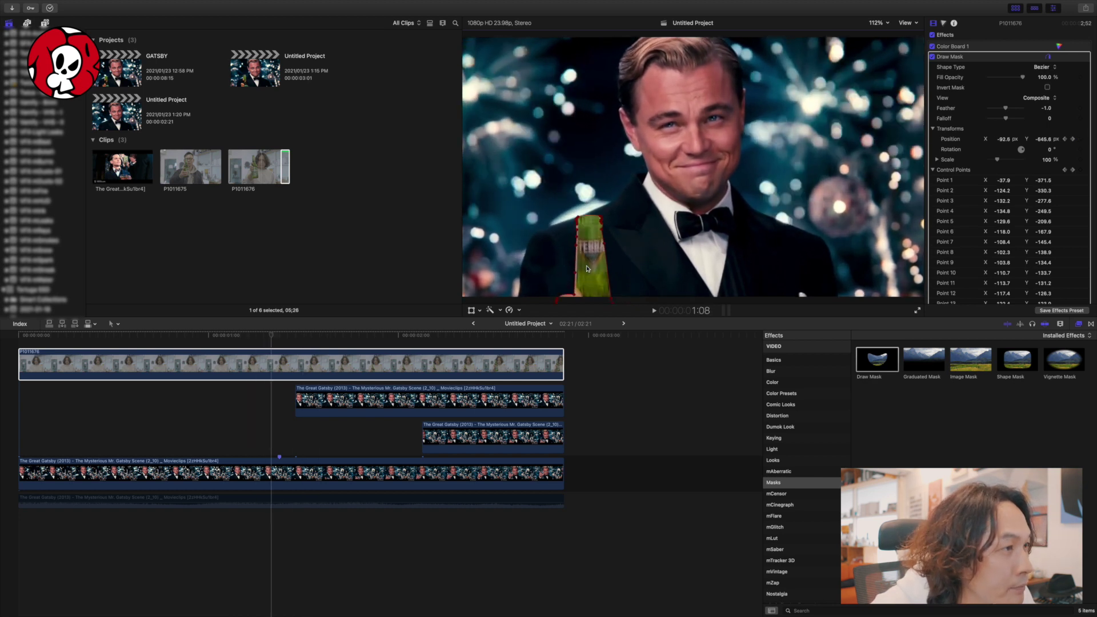
key(Left)
key(Left)
key(Left)
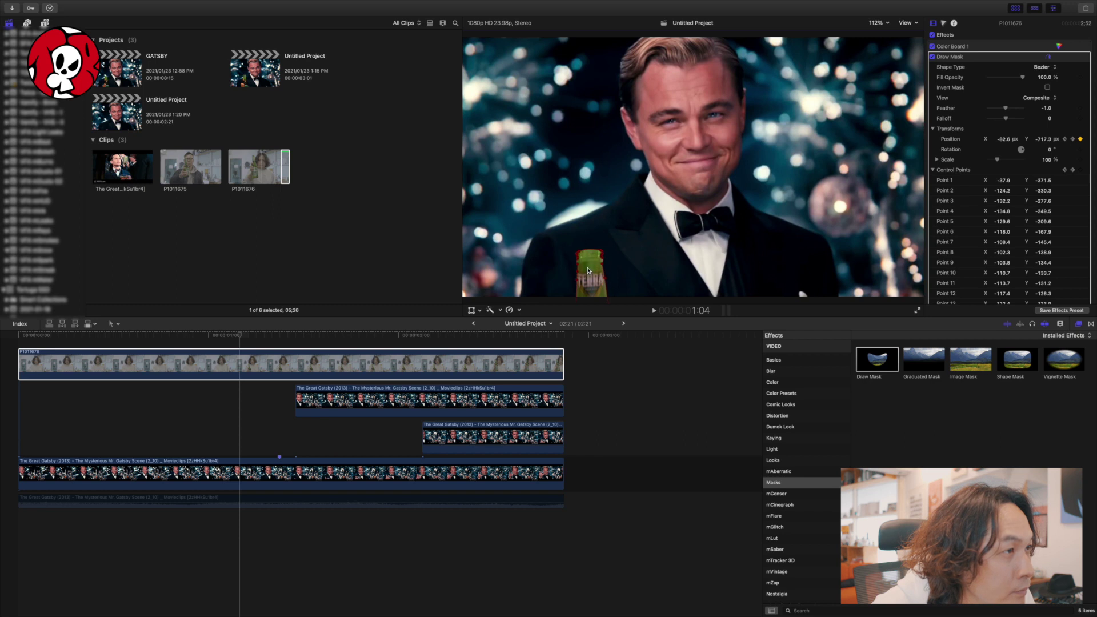
key(Left)
key(Left)
key(Left)
key(Left)
key(Left)
key(Left)
key(Left)
key(Left)
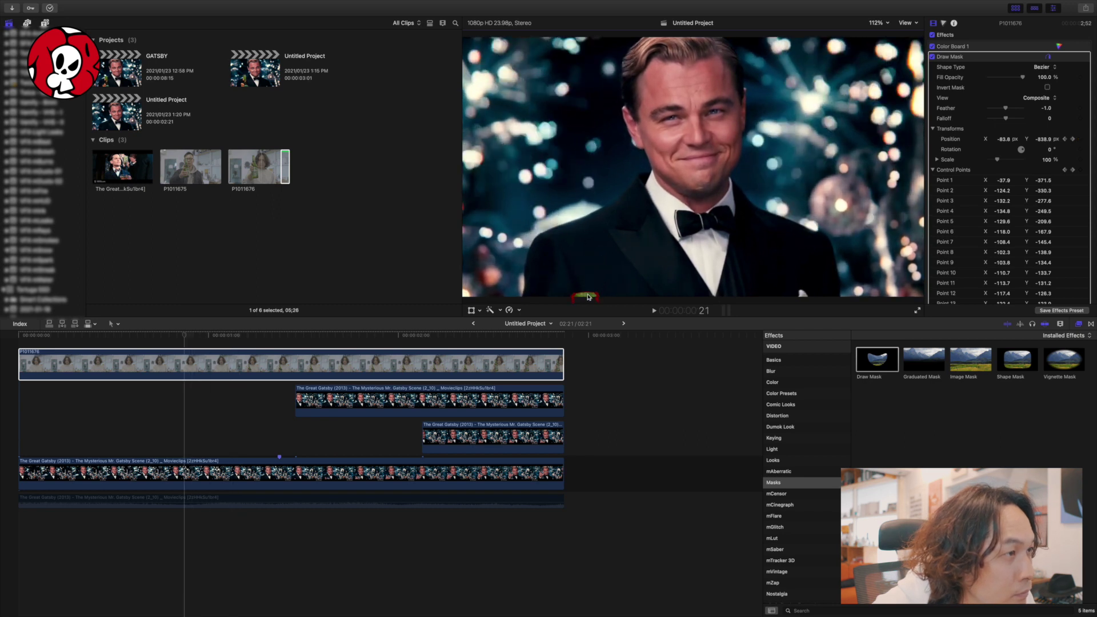
key(Left)
key(Left)
- Review playback and pull mask point 5 onto the bottle's edge near the toast's end
key(space)
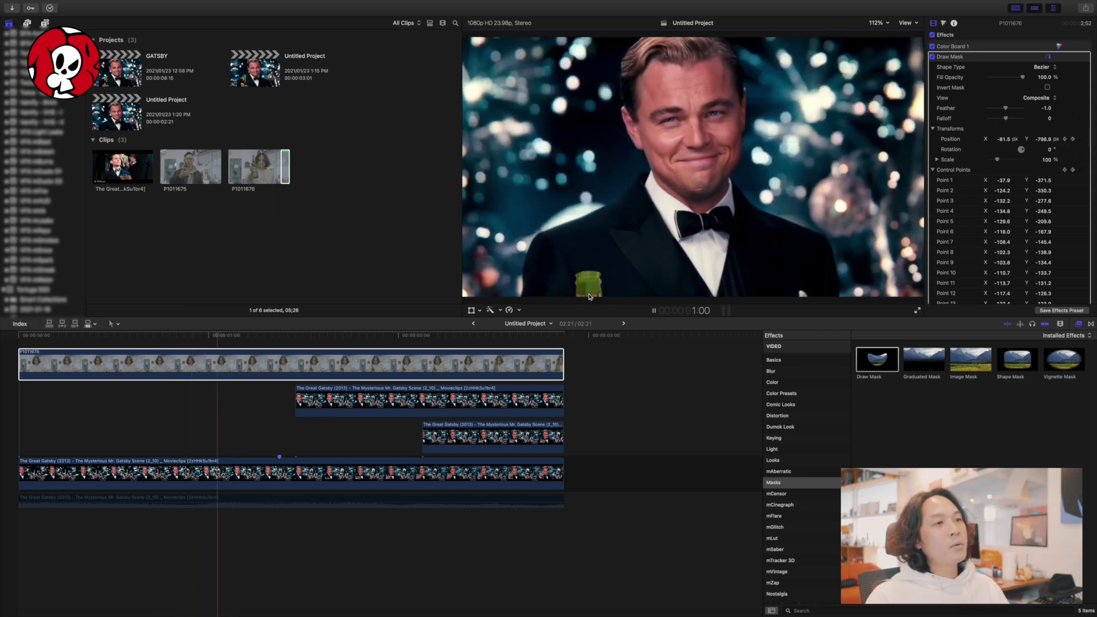
key(space)
key(space)
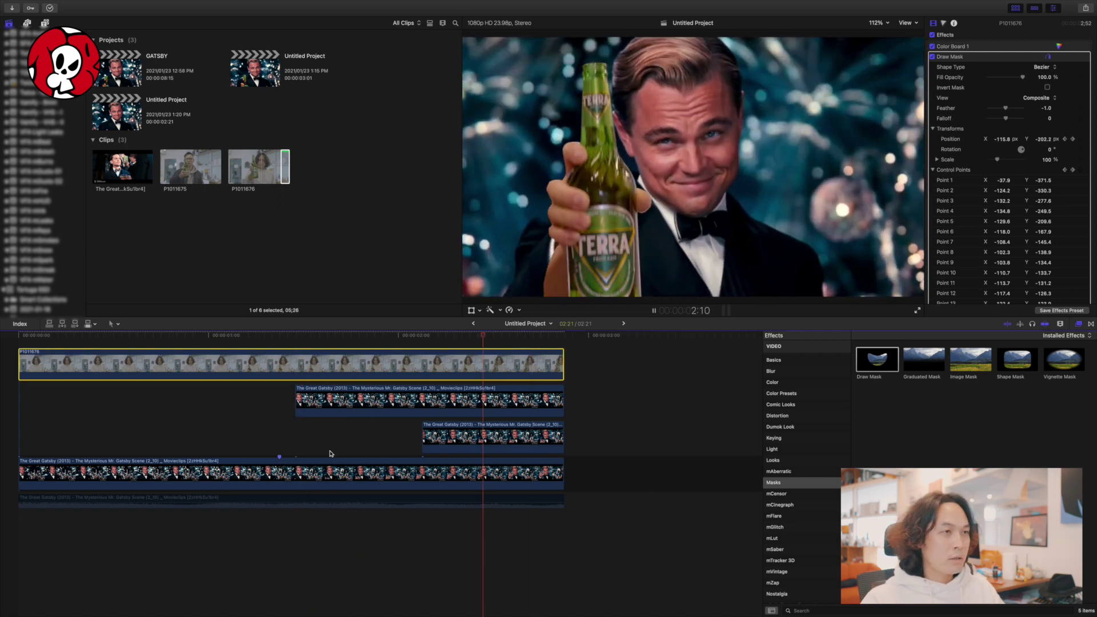
key(space)
key(Right)
key(Right)
key(Right)
key(Right)
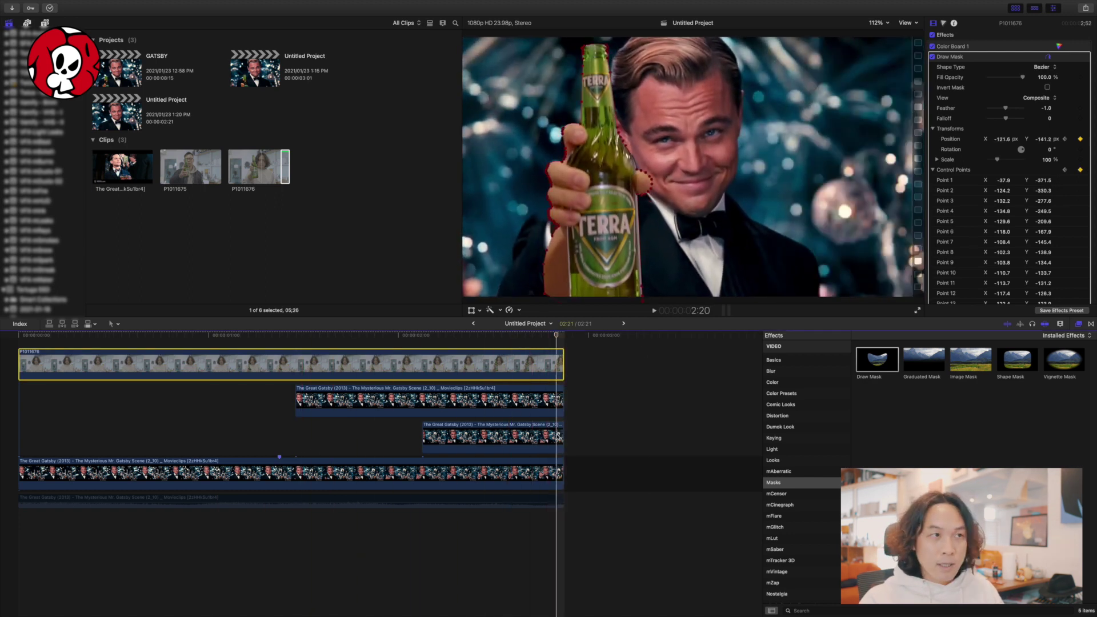
key(Right)
key(Right)
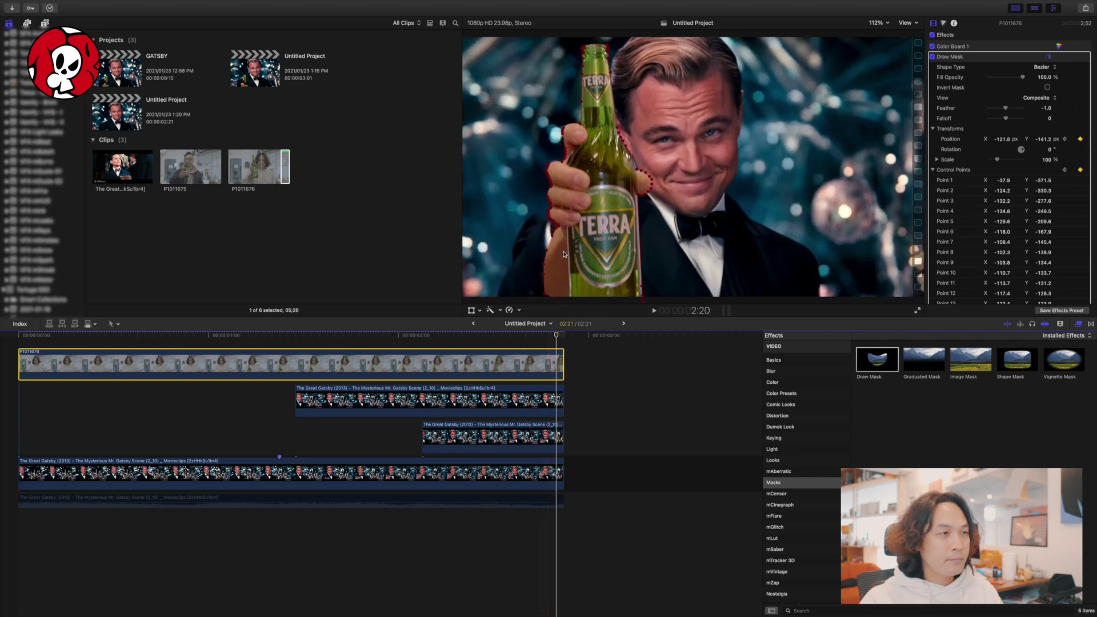
mouse_move(550, 256)
mouse_down()
mouse_move(561, 249)
mouse_move(571, 266)
mouse_up()
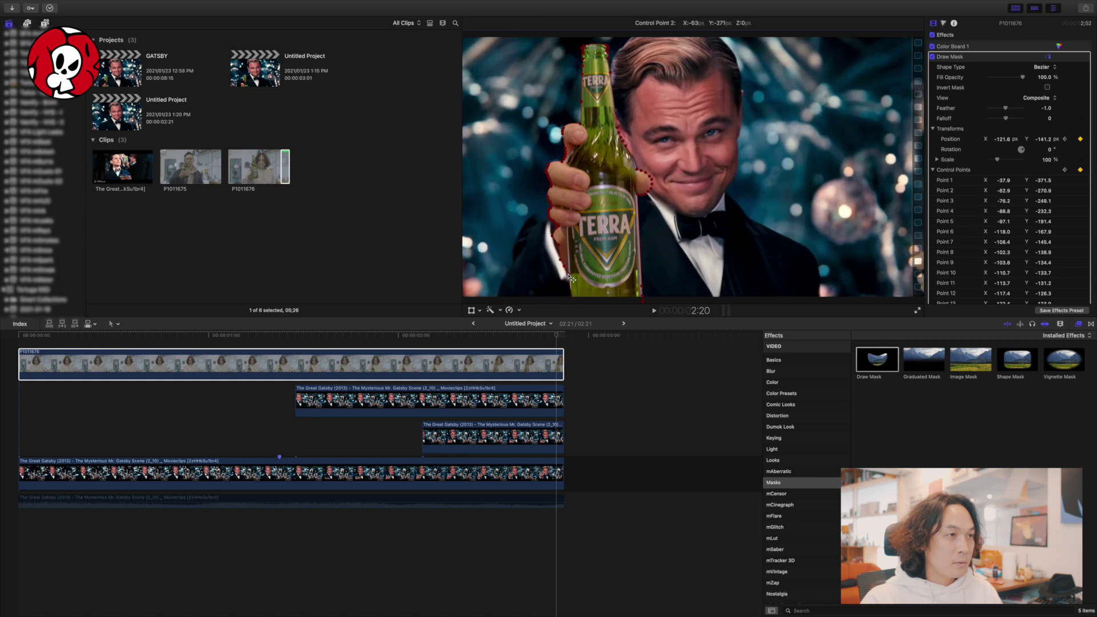
click(555, 368)
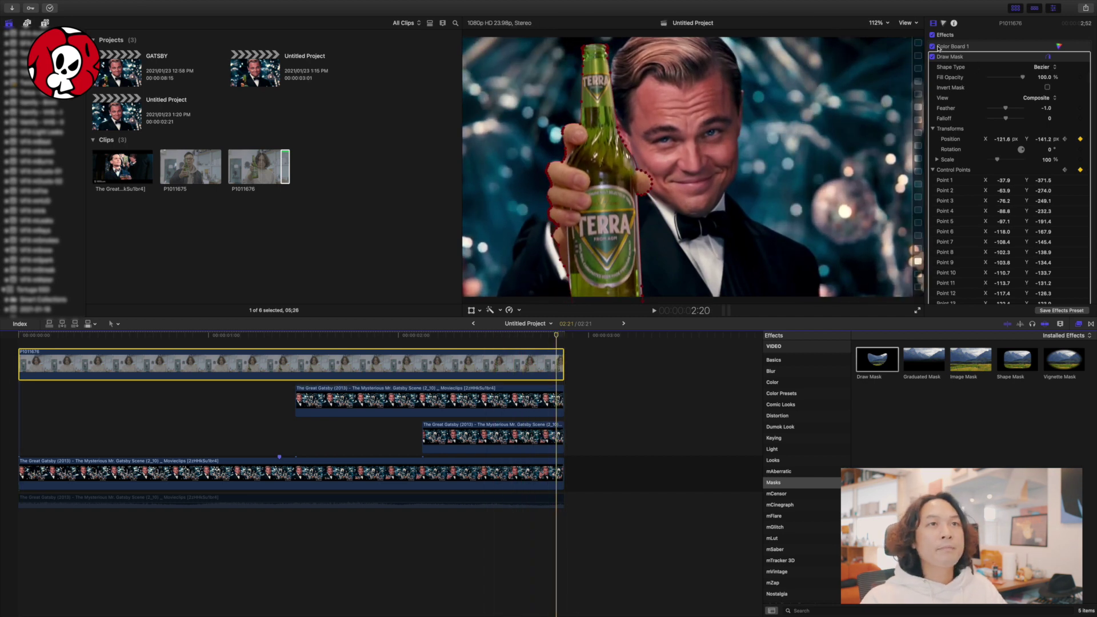
click(1076, 57)
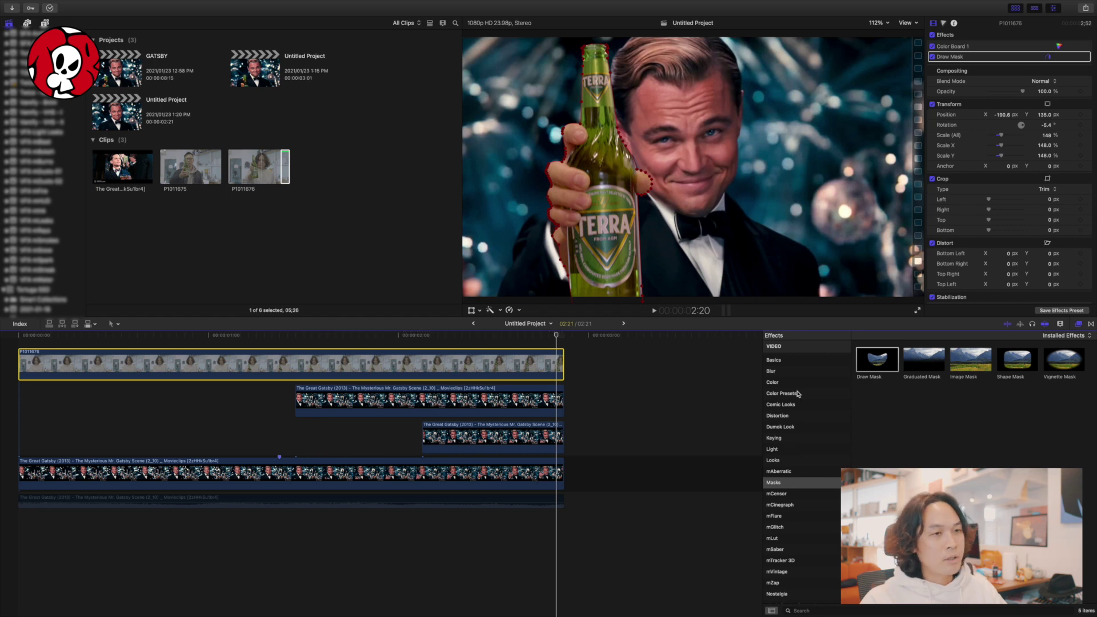
click(786, 373)
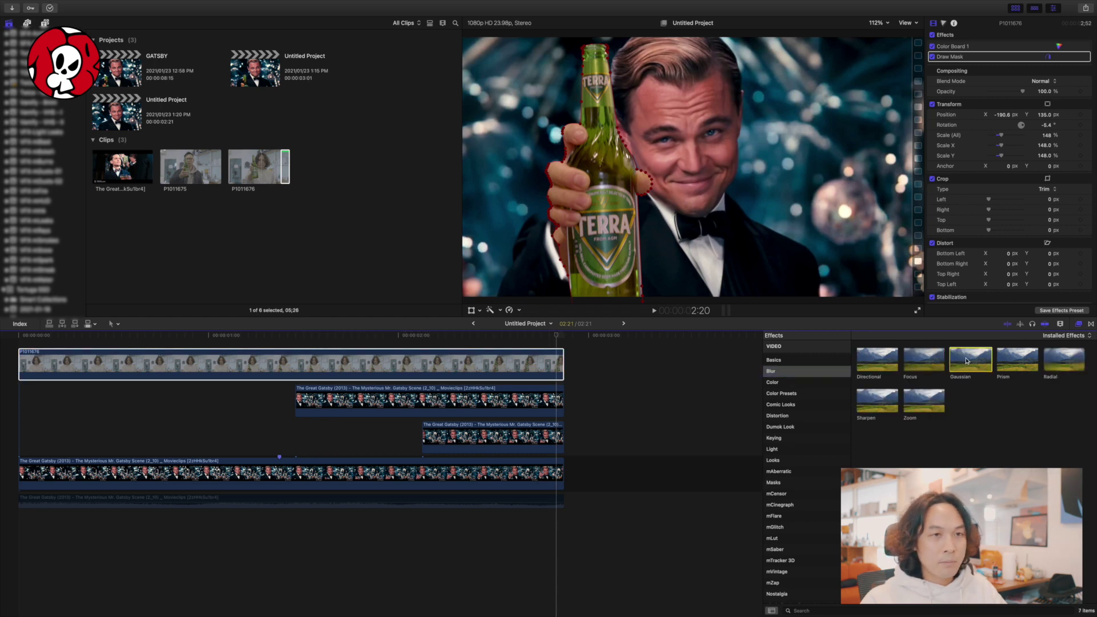
- Apply a Gaussian blur at Amount 4 to the bottle clip and review the composite
key(Return)
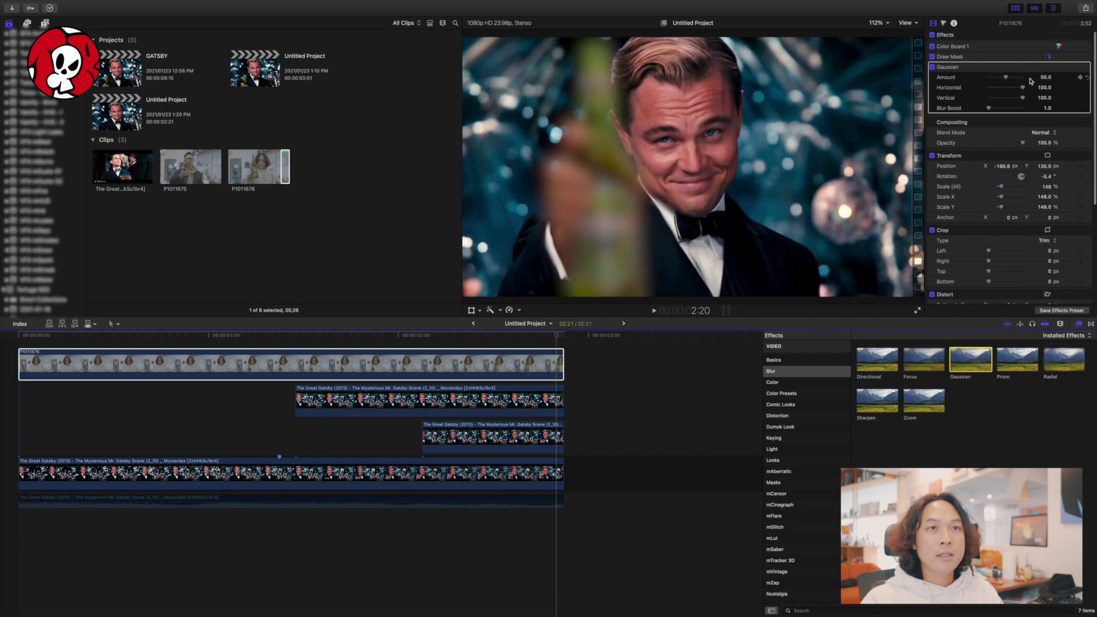
drag(1014, 80, 992, 81)
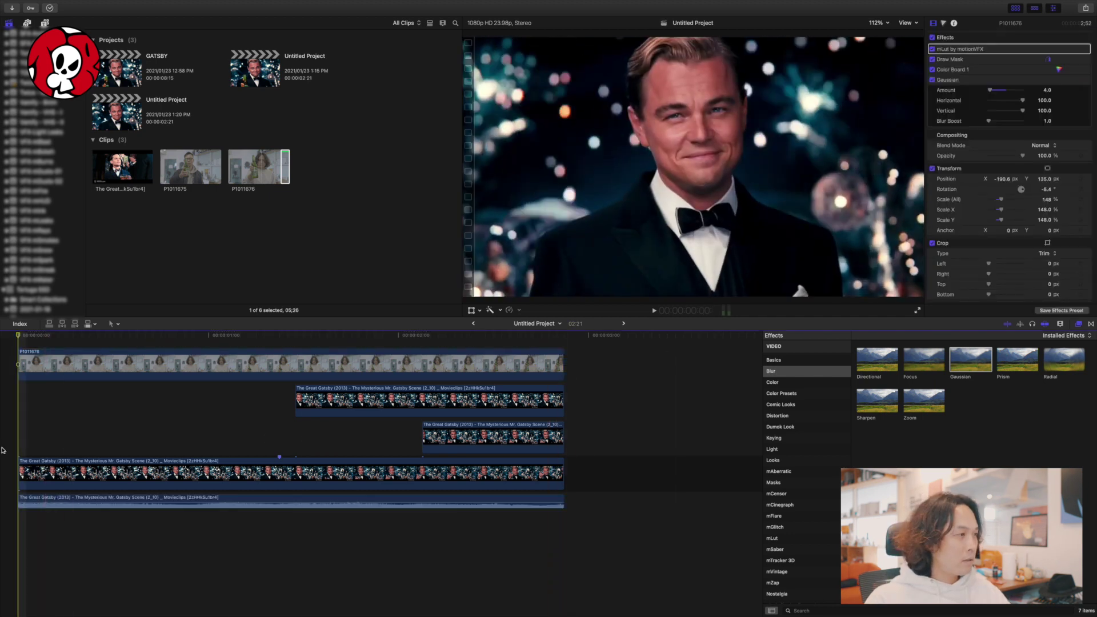
key(space)
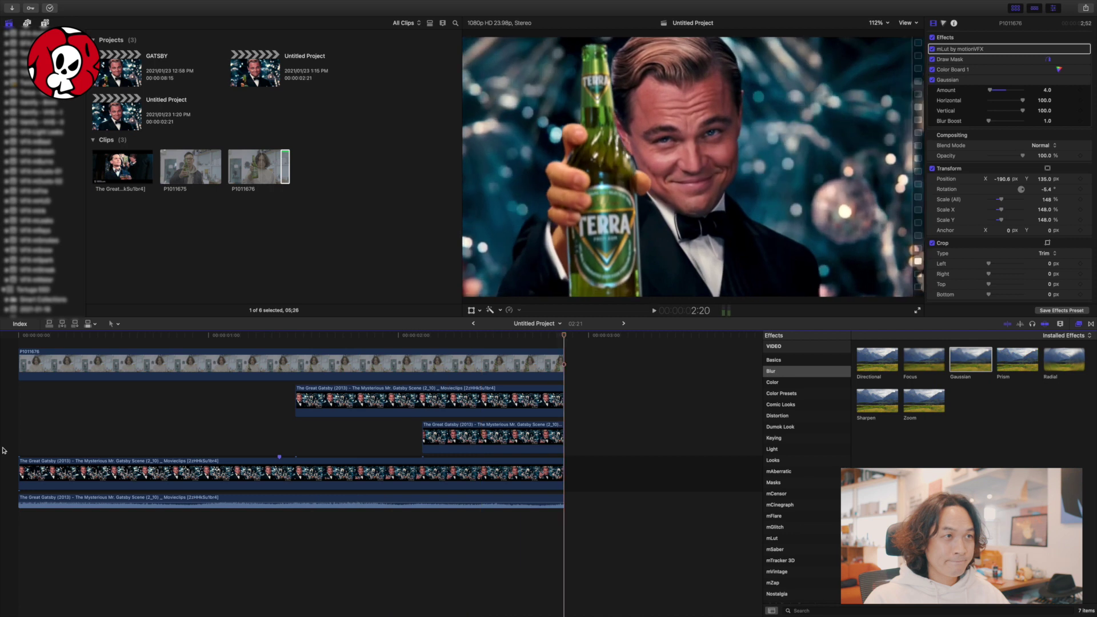
key(space)
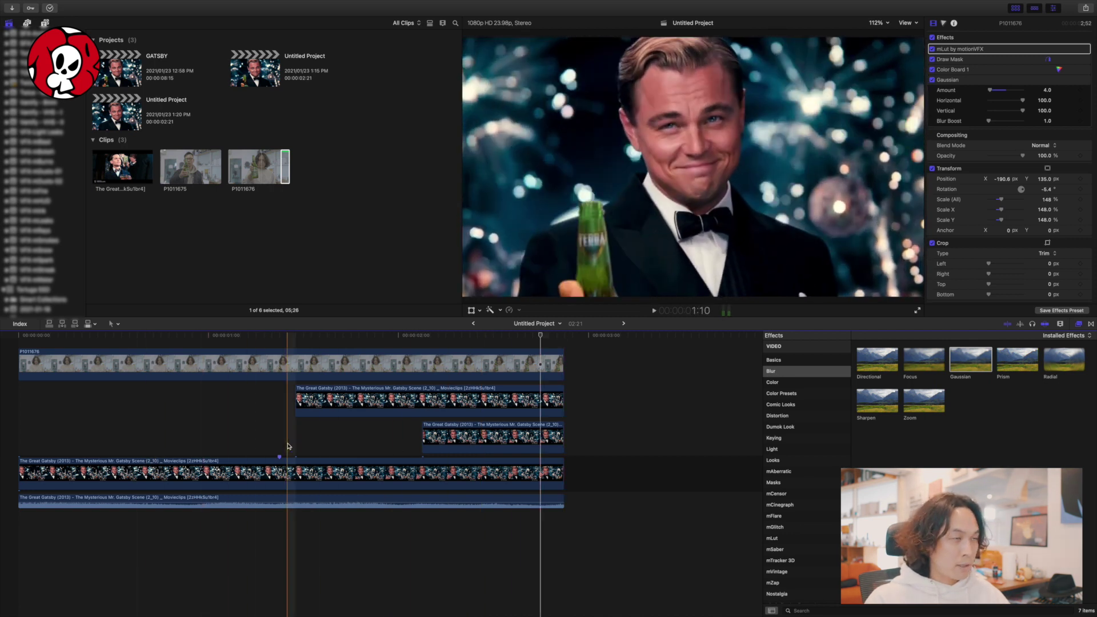
key(space)
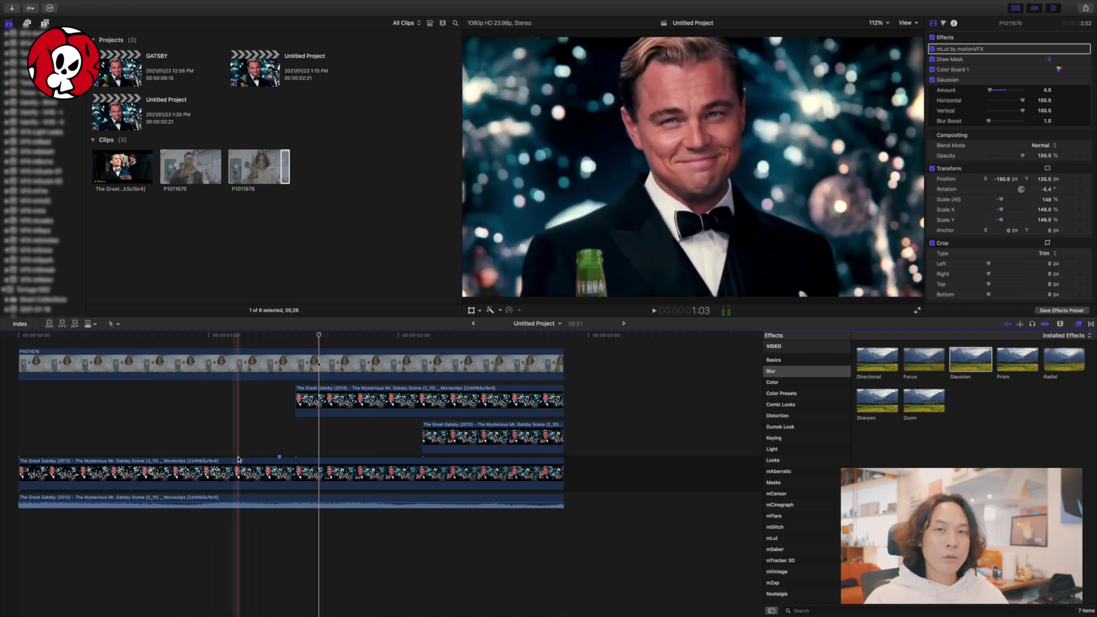
key(space)
key(space)
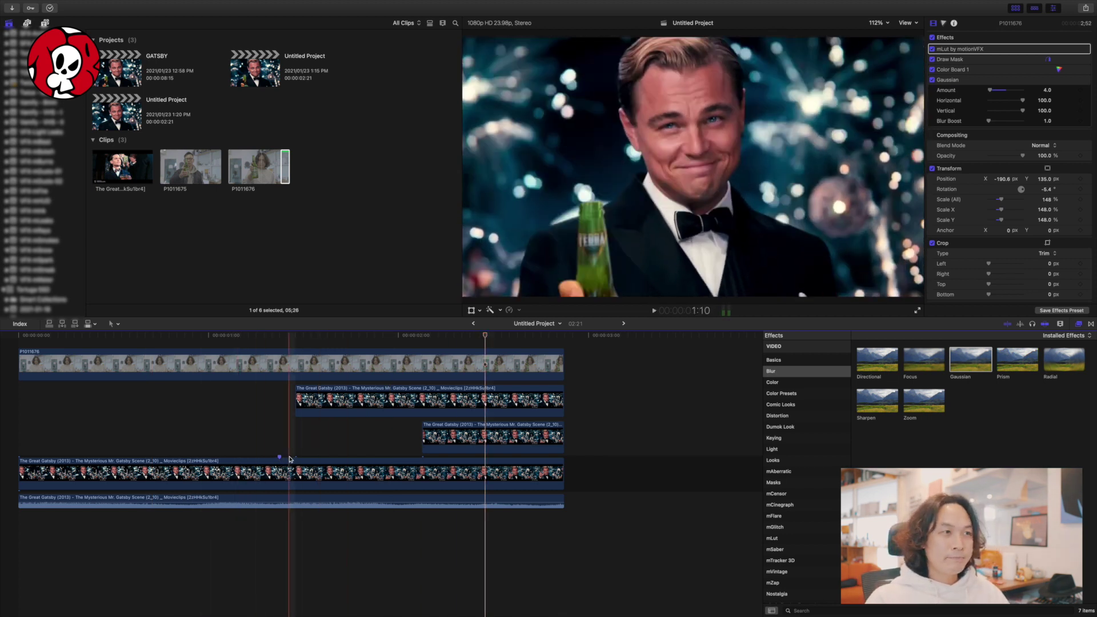
key(space)
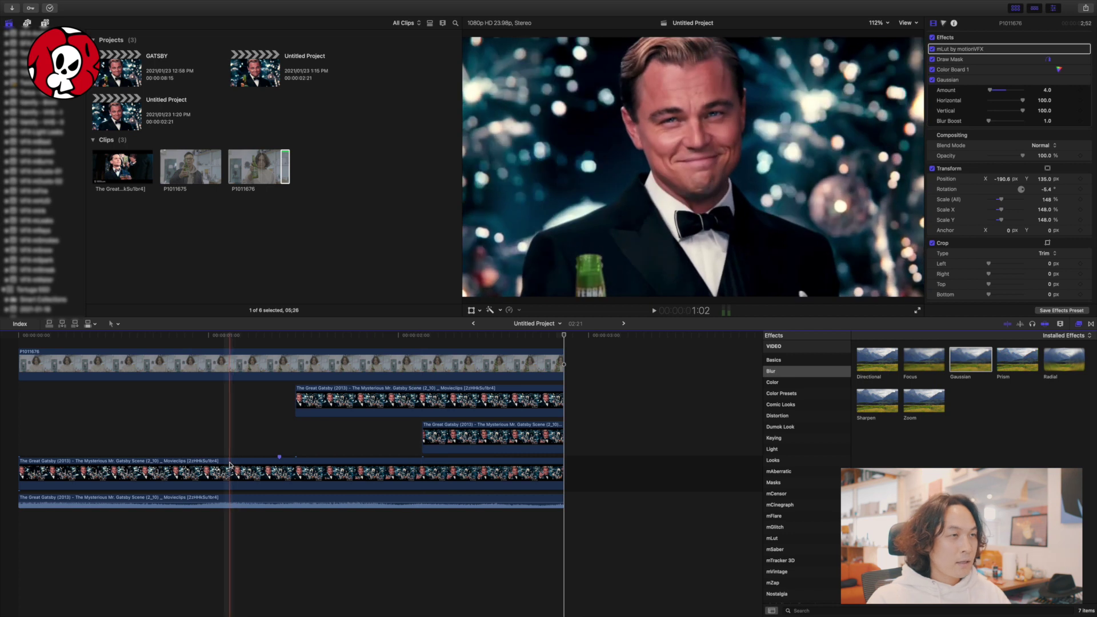
key(space)
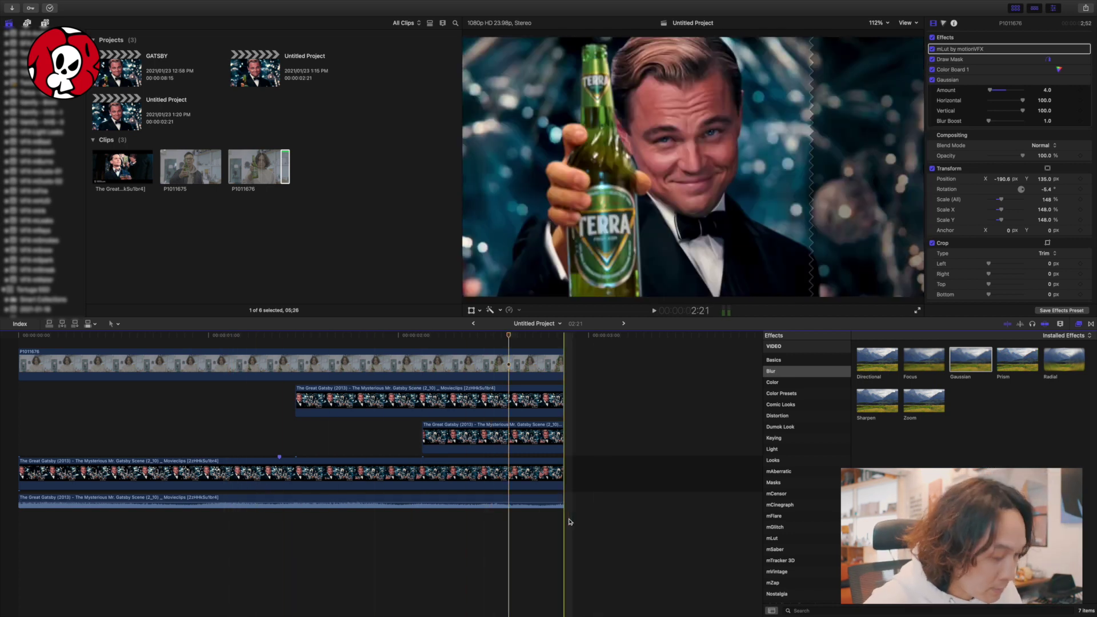
key(super+minus)
drag(337, 479, 96, 359)
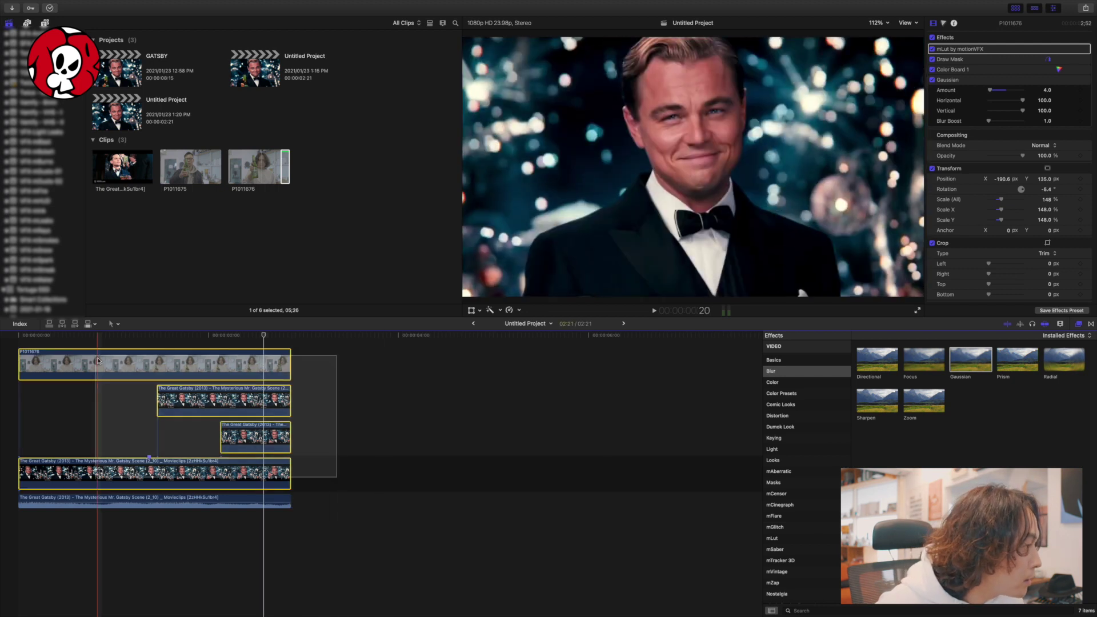
- Paste two more copies of the four-clip composite and extend the bottom audio clip under all three
key(super+c)
key(super+v)
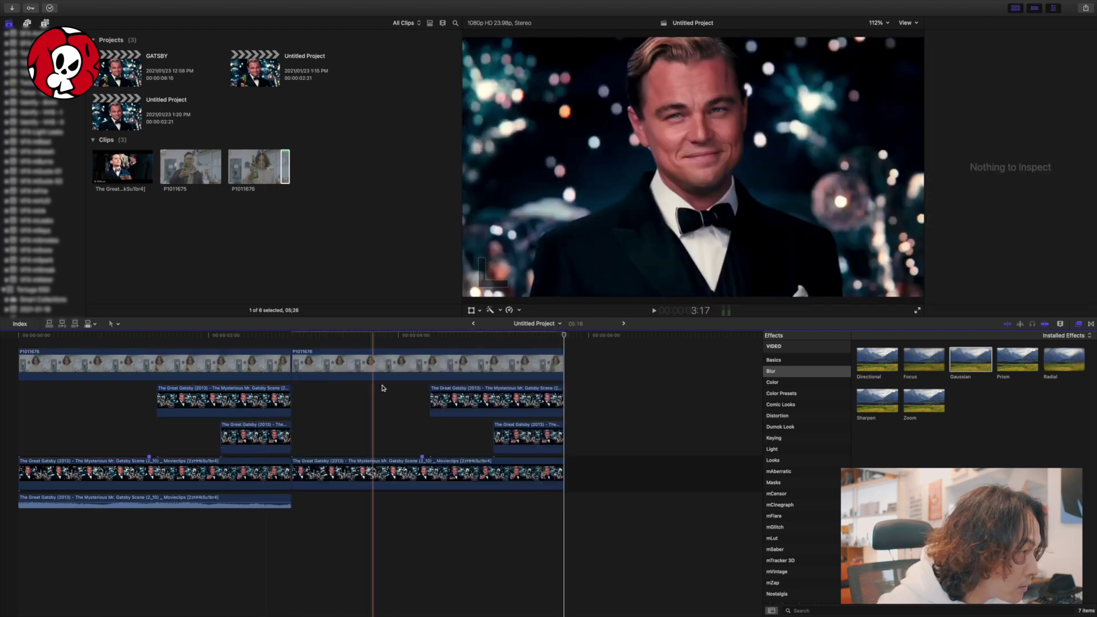
key(super+v)
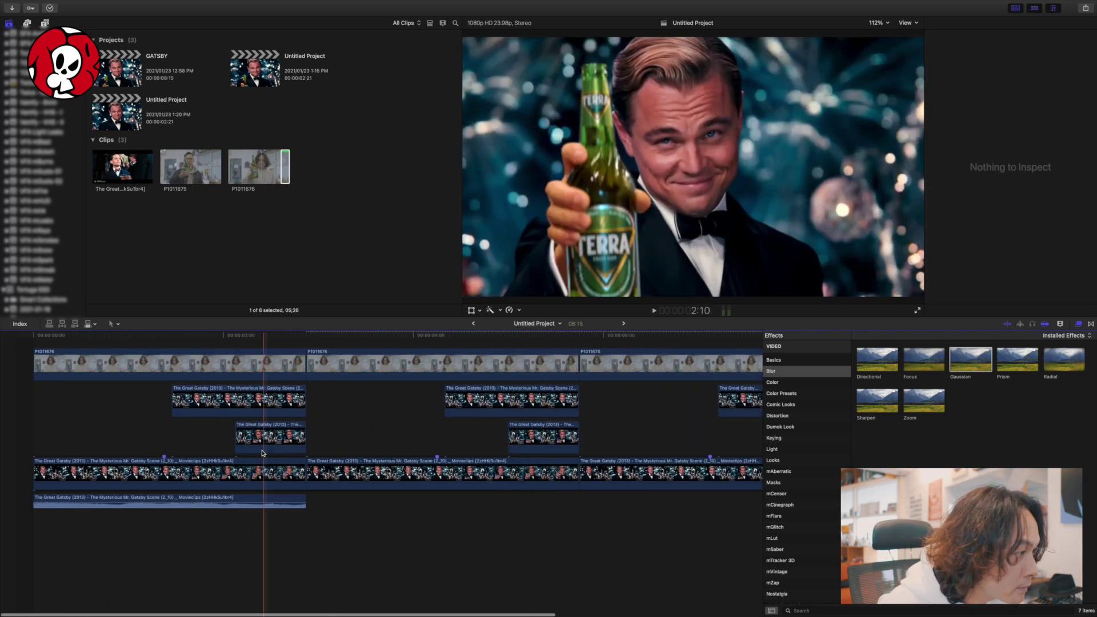
key(super+minus)
drag(156, 503, 427, 506)
key(super+4)
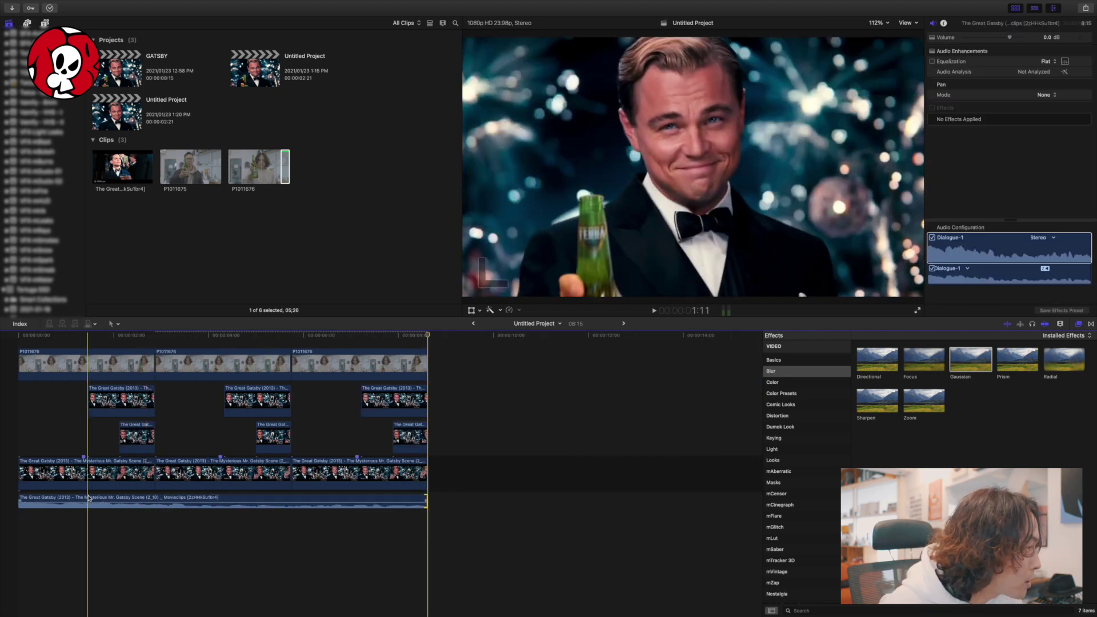
drag(65, 502, 279, 508)
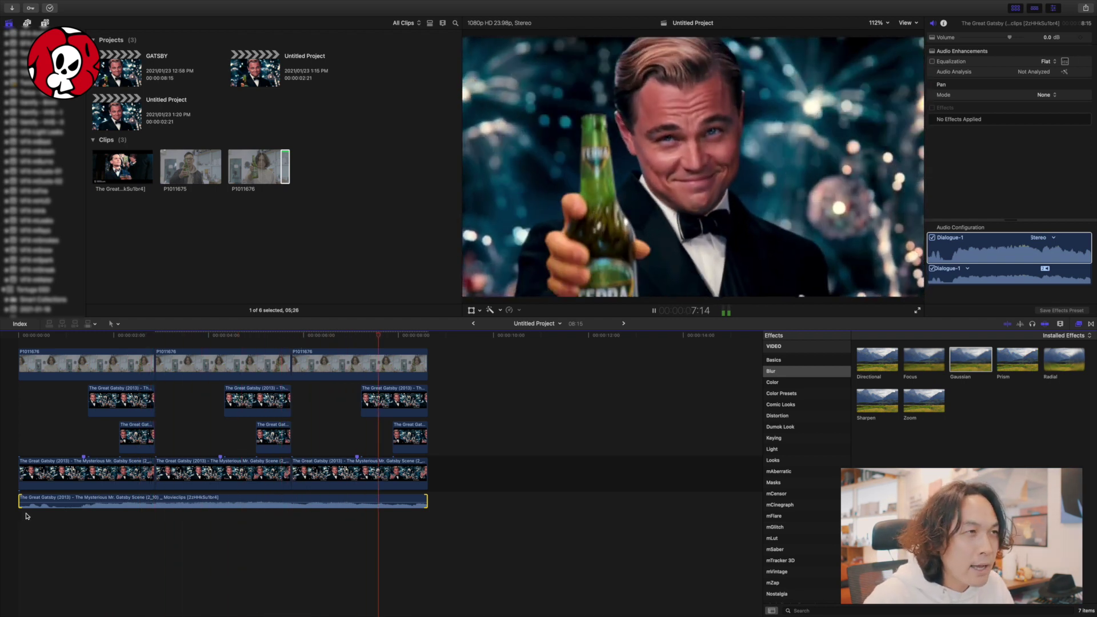
click(15, 552)
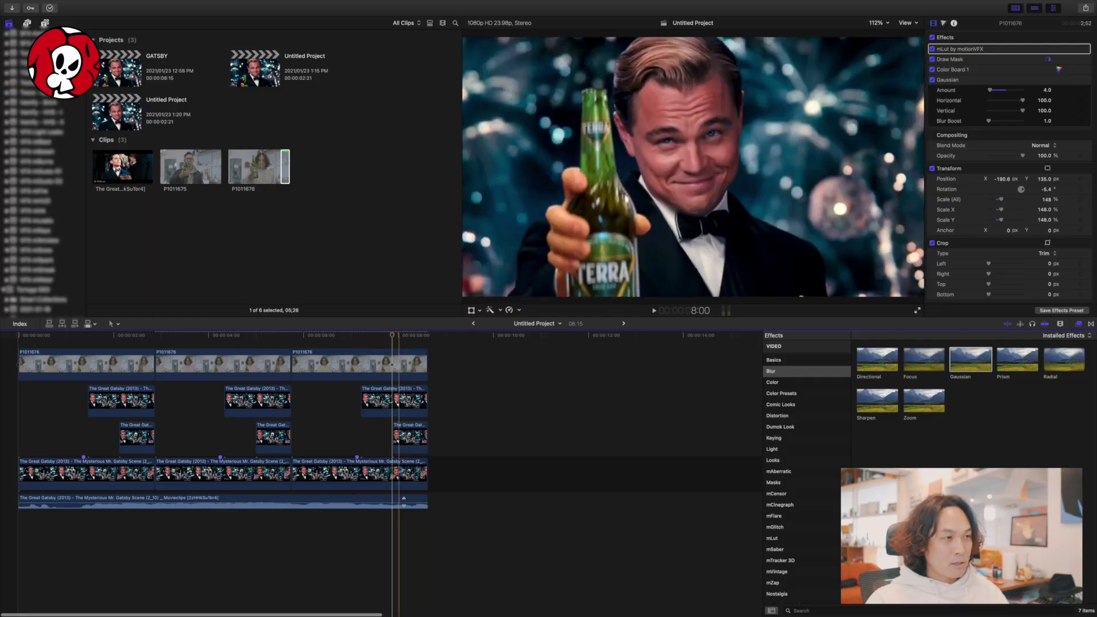
drag(434, 454, 388, 381)
key(v)
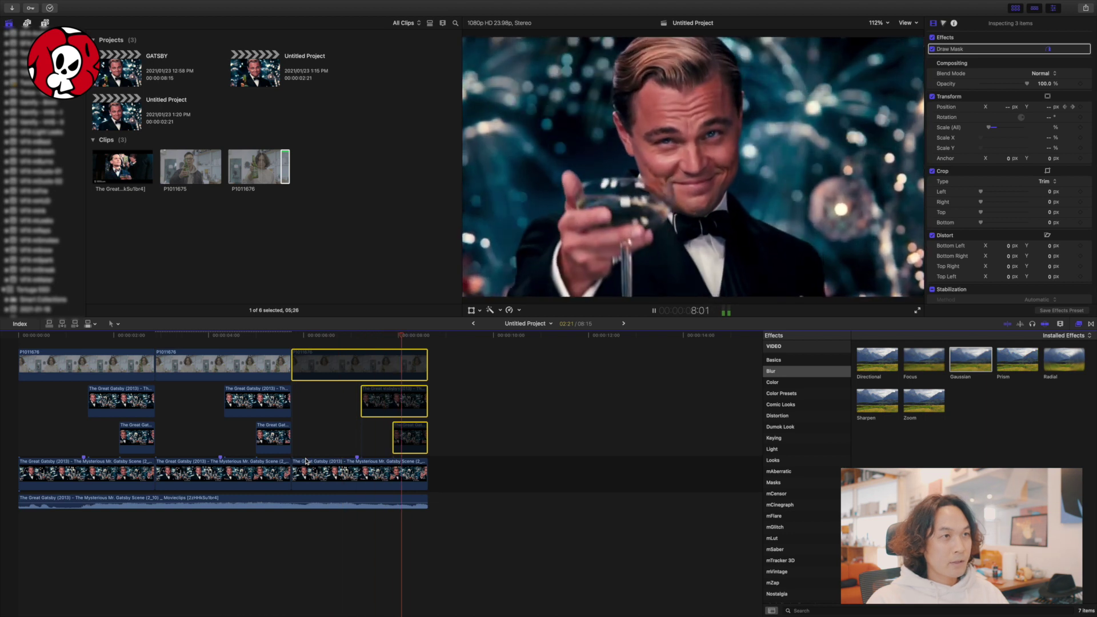
key(v)
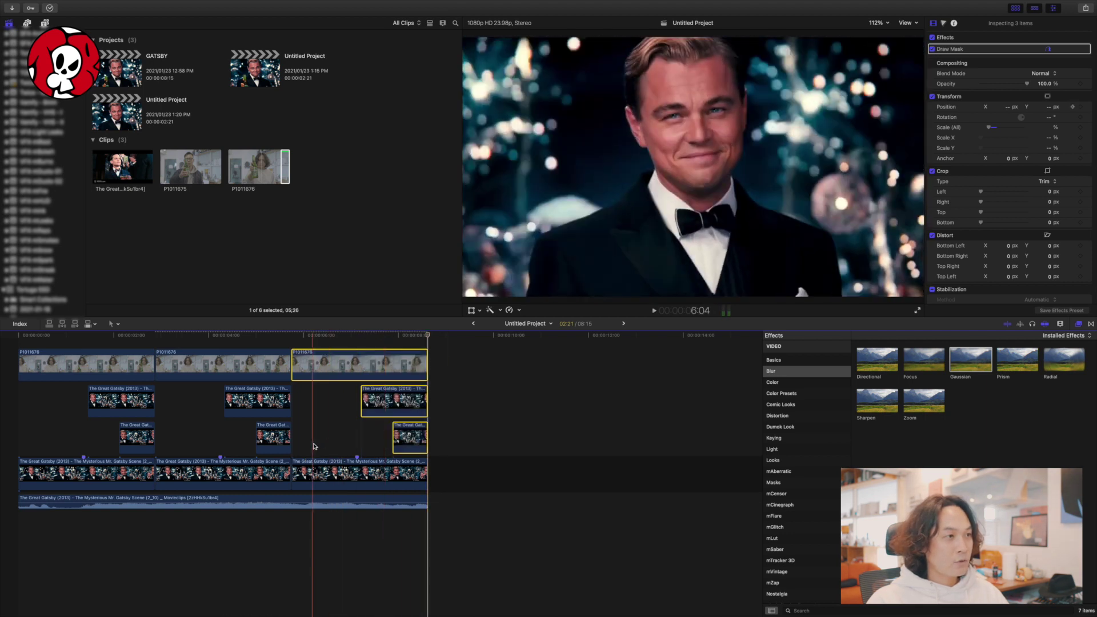